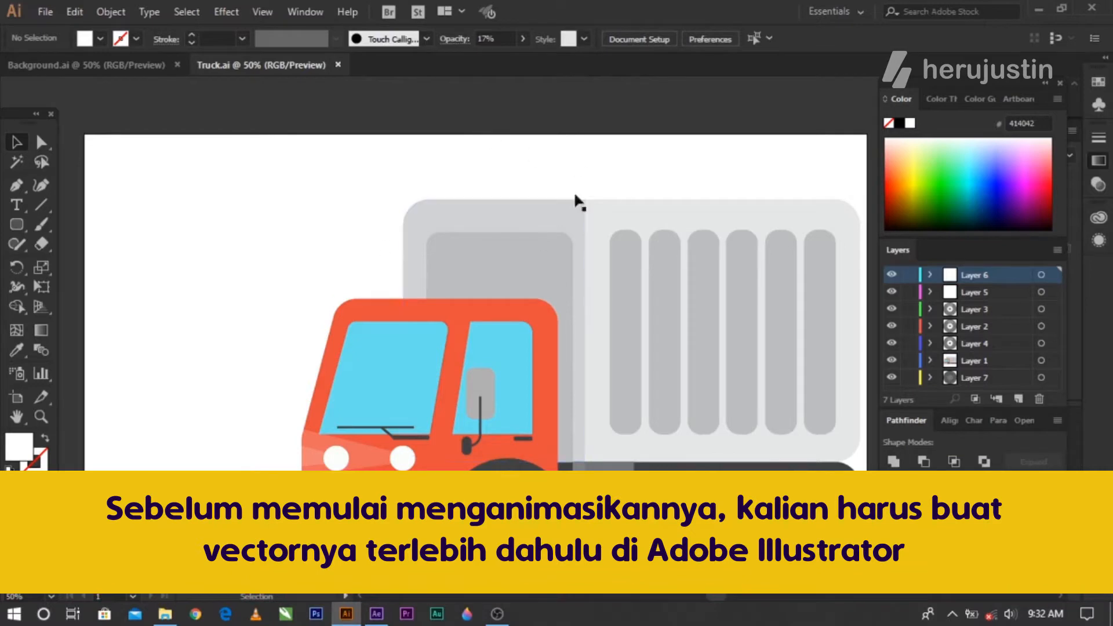
Compare the Background and Truck documents, then toggle Layer 3 and Layer 2 in Truck to identify the wheels they hold.
{"action": "left_click", "coordinate": [165, 69]}
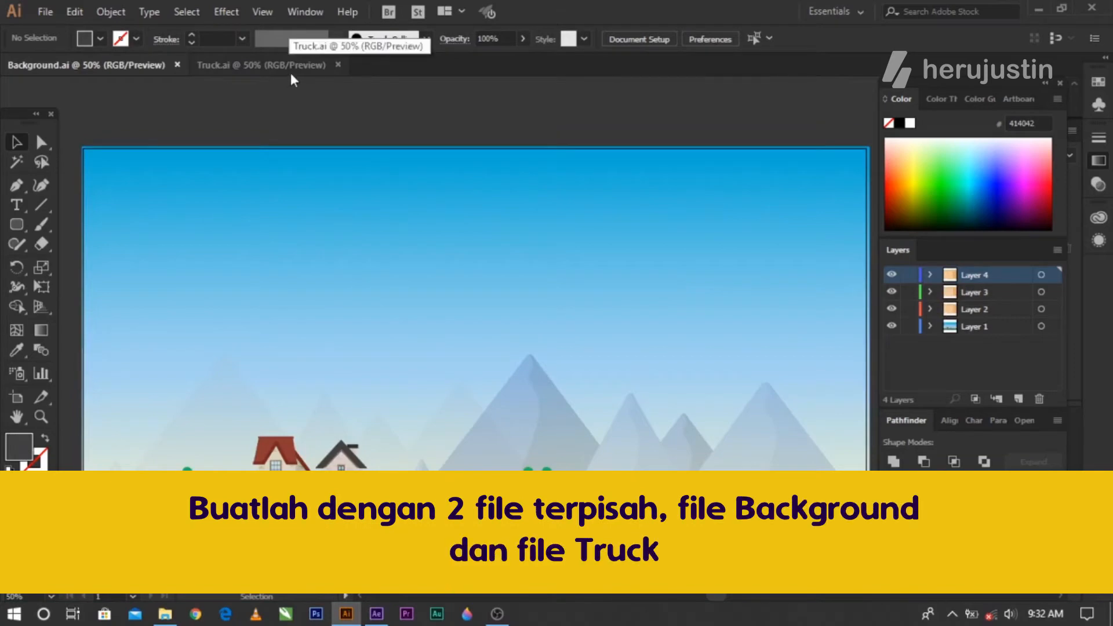
{"action": "left_click", "coordinate": [269, 76]}
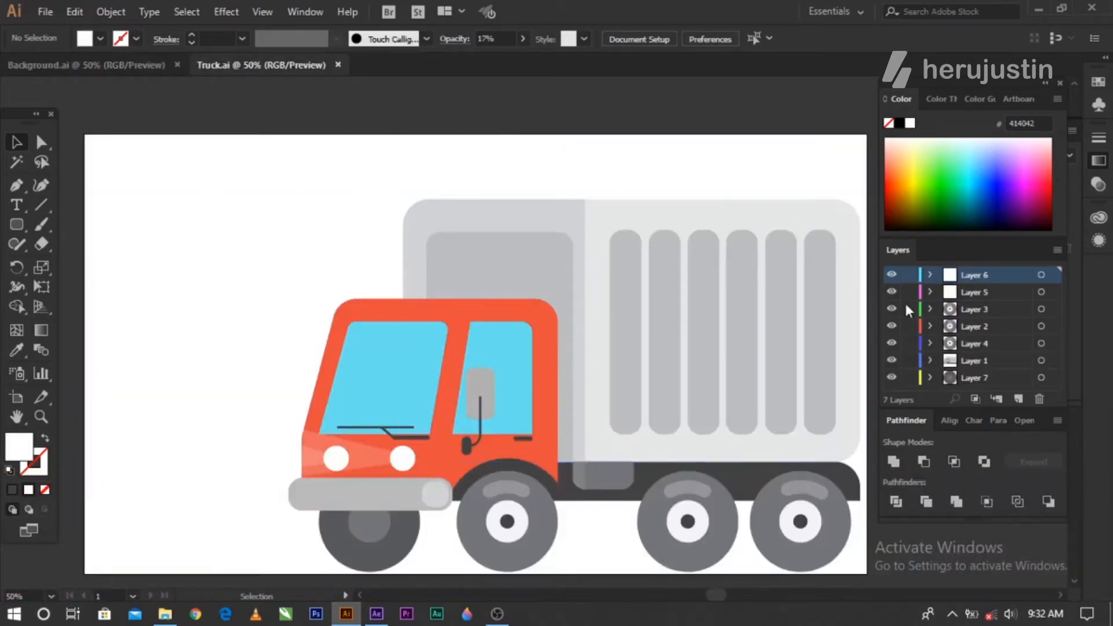
{"action": "left_click", "coordinate": [892, 310]}
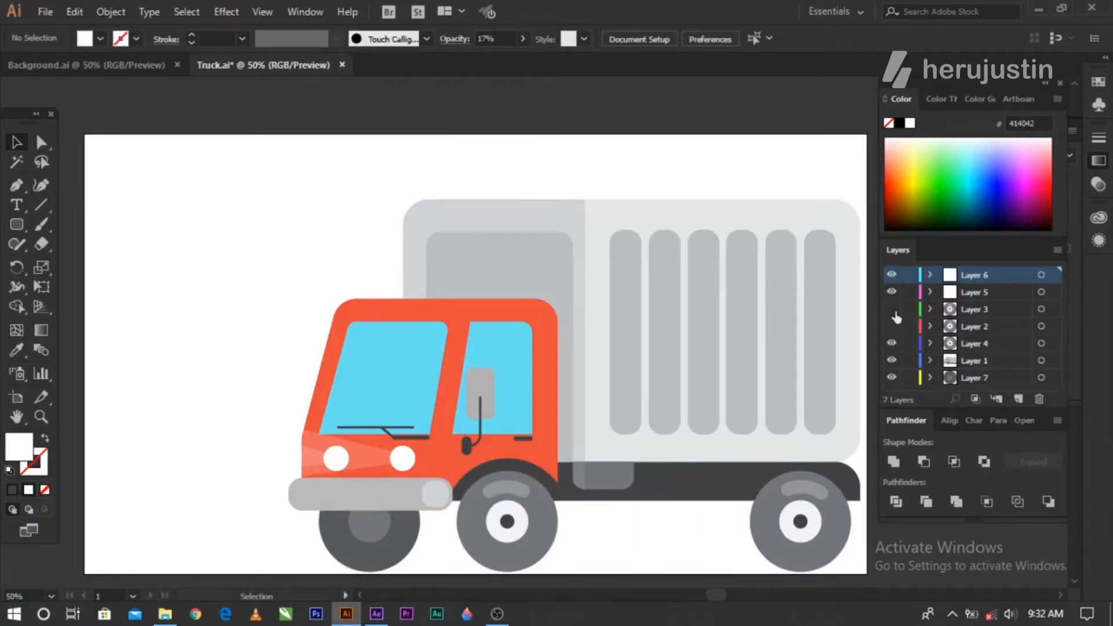
{"action": "left_click", "coordinate": [892, 309]}
{"action": "left_click", "coordinate": [892, 327]}
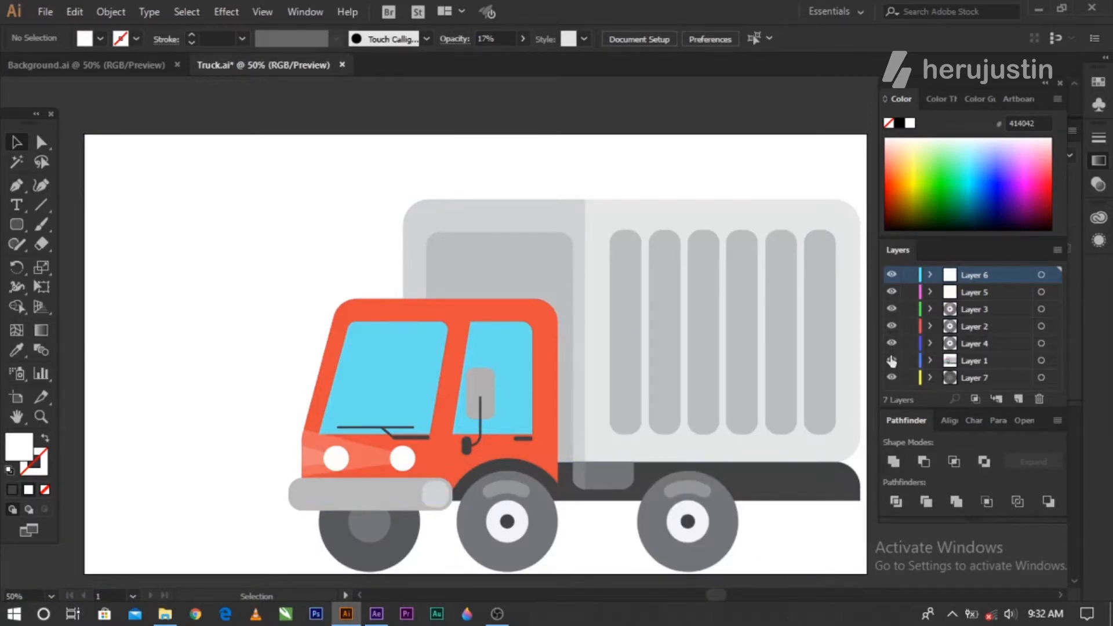
In the Background document, toggle the visibility of Layers 1 to 3 to check how the scenery and boxes are separated.
{"action": "key", "text": "ctrl+Tab"}
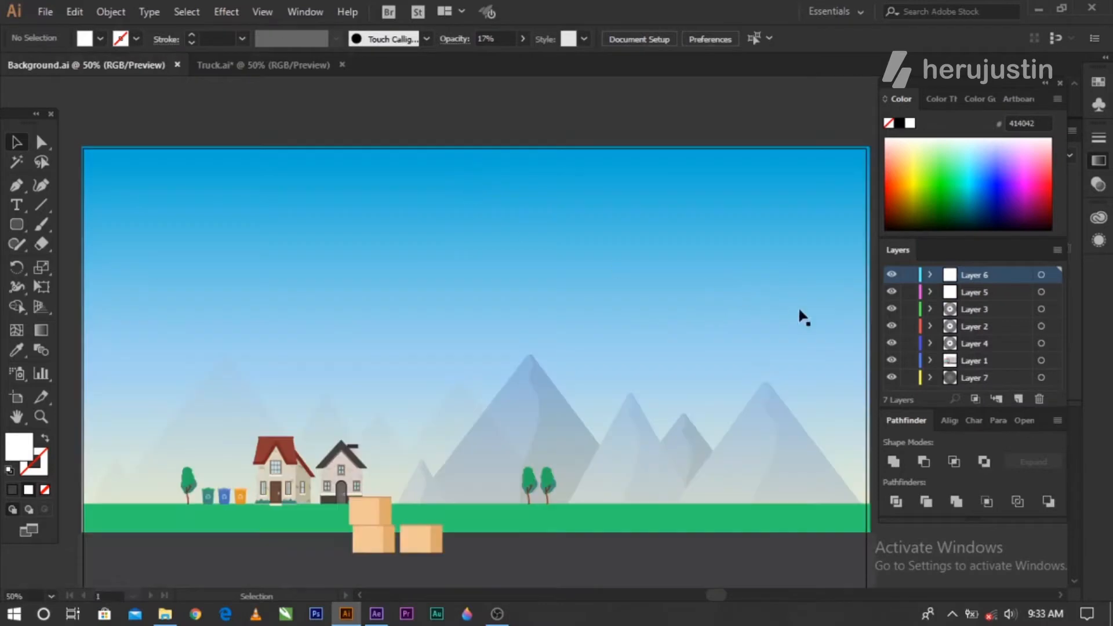
{"action": "left_click", "coordinate": [892, 326]}
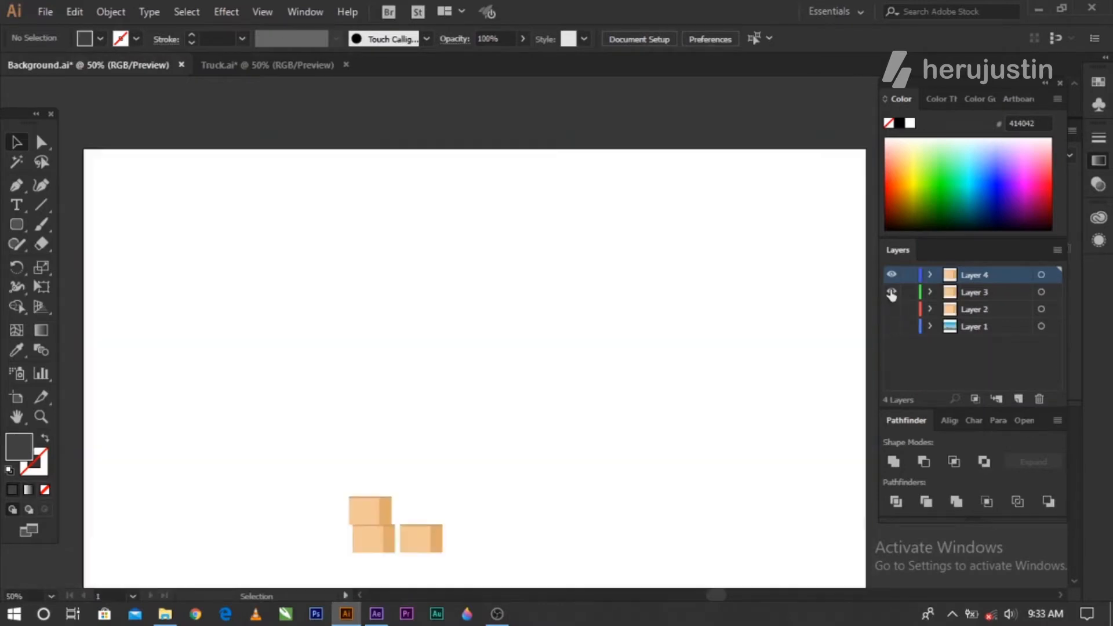
{"action": "left_click_drag", "start_coordinate": [891, 293], "coordinate": [891, 308]}
{"action": "left_click", "coordinate": [891, 291]}
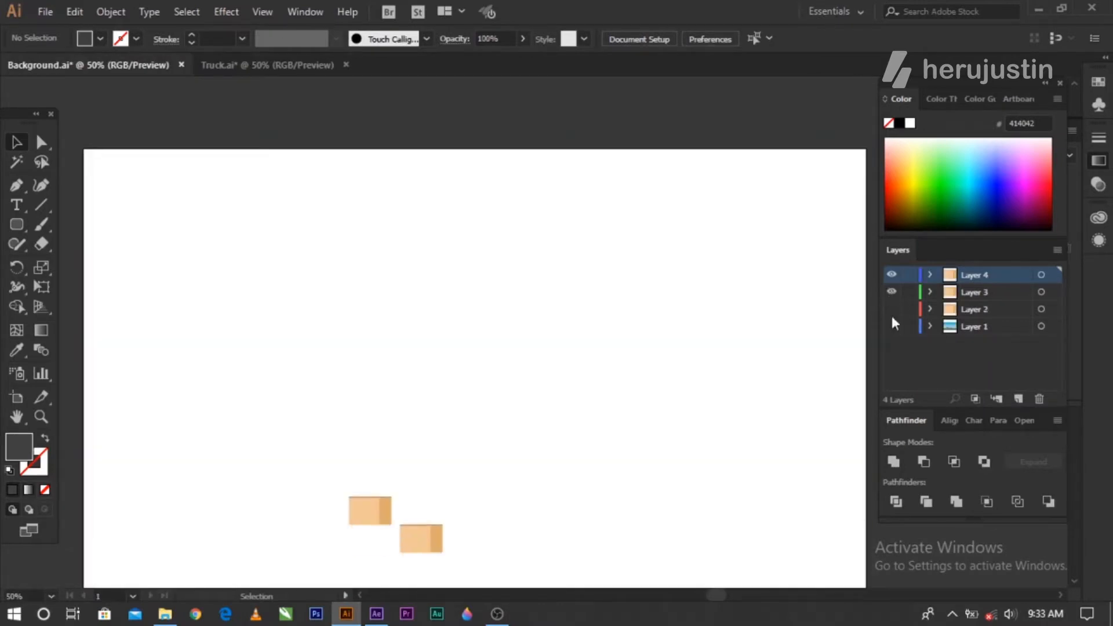
{"action": "left_click", "coordinate": [891, 309]}
{"action": "left_click", "coordinate": [891, 327]}
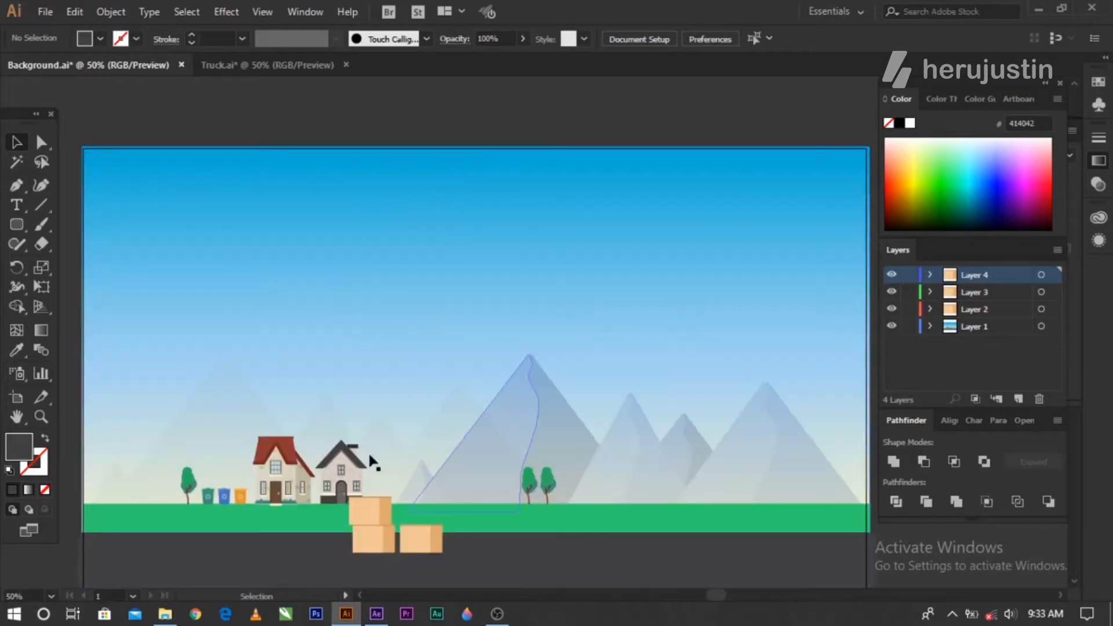
Switch to After Effects and create a new 1920 × 1080 px composition with a duration of 10 seconds.
{"action": "left_click", "coordinate": [384, 619]}
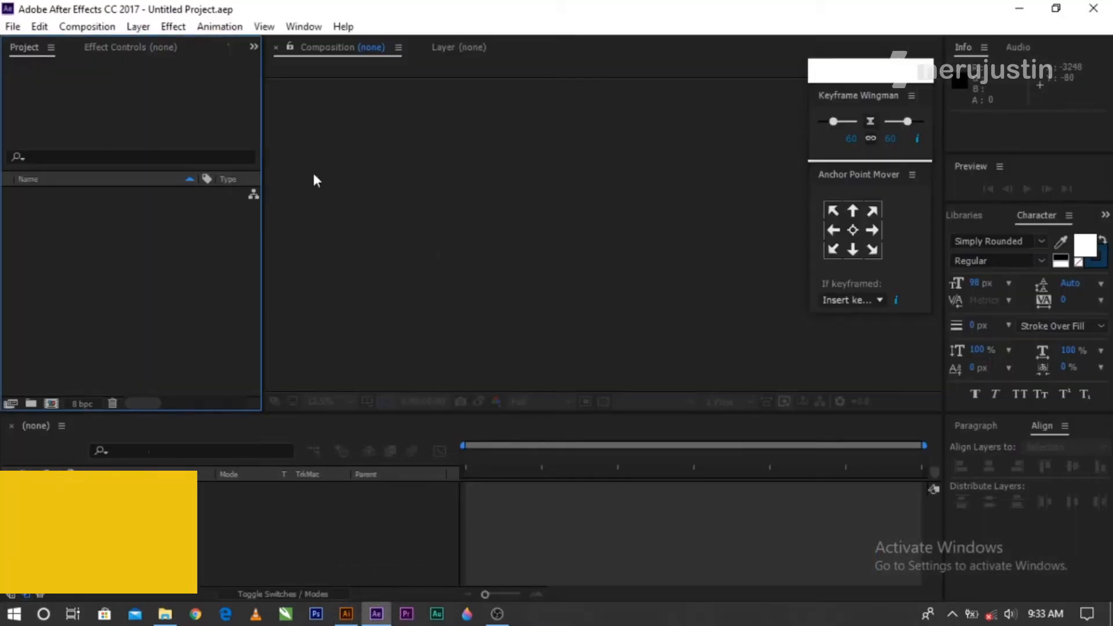
{"action": "left_click", "coordinate": [105, 28]}
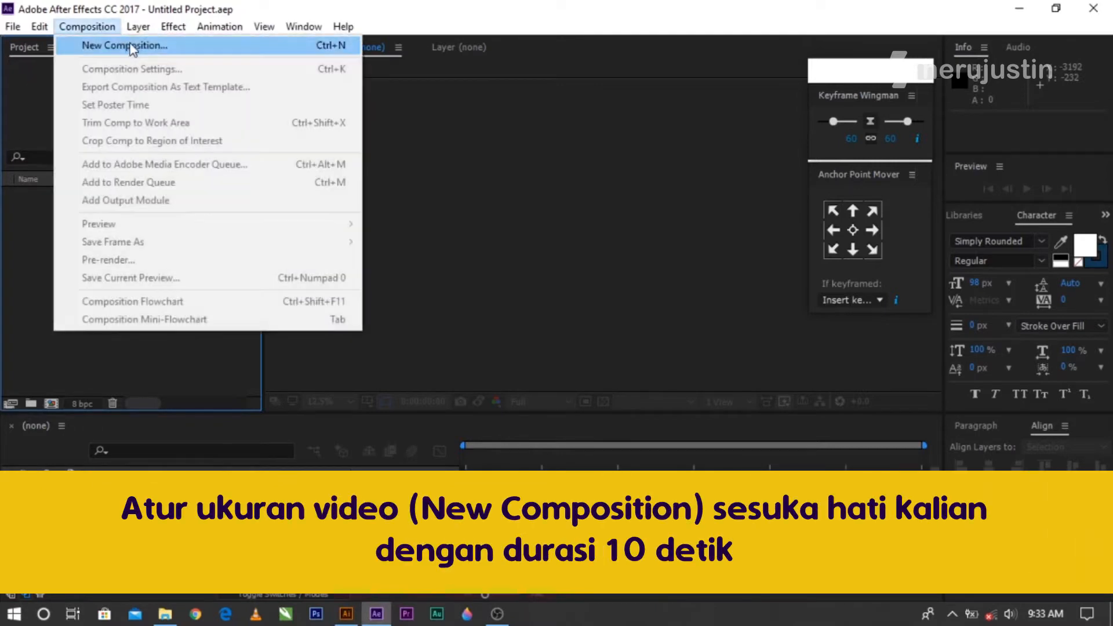
{"action": "left_click", "coordinate": [131, 45]}
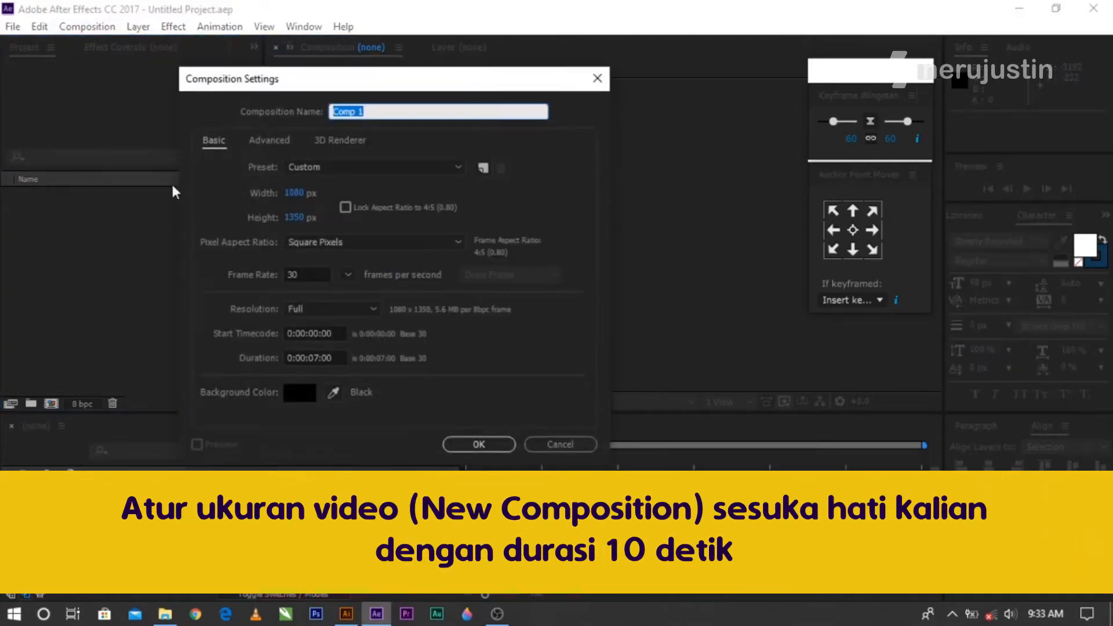
{"action": "left_click", "coordinate": [290, 193]}
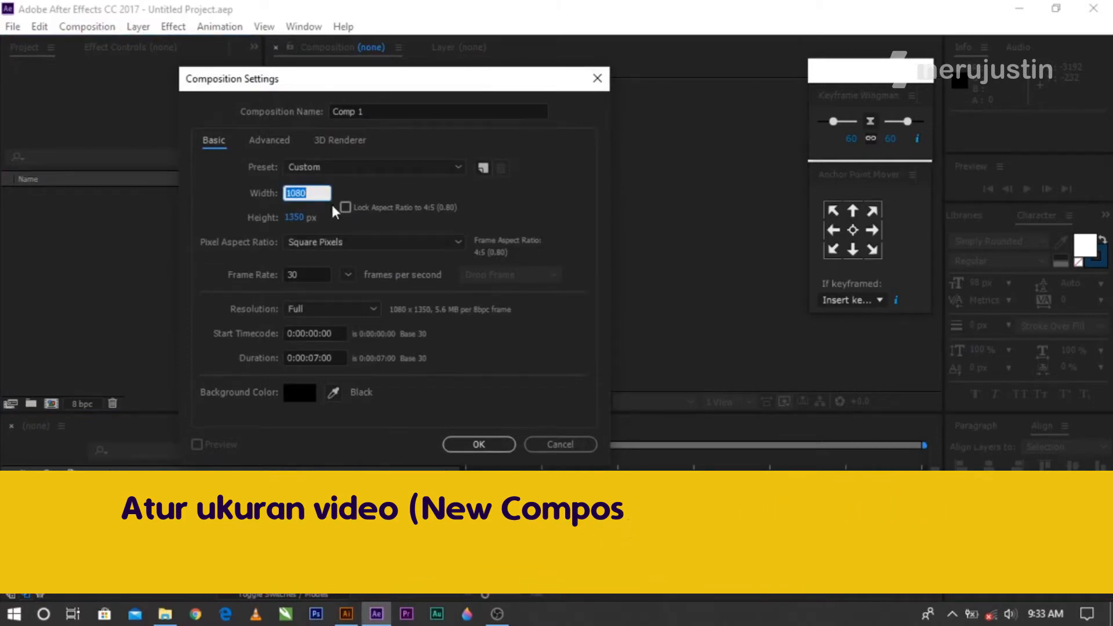
{"action": "type", "text": "1920"}
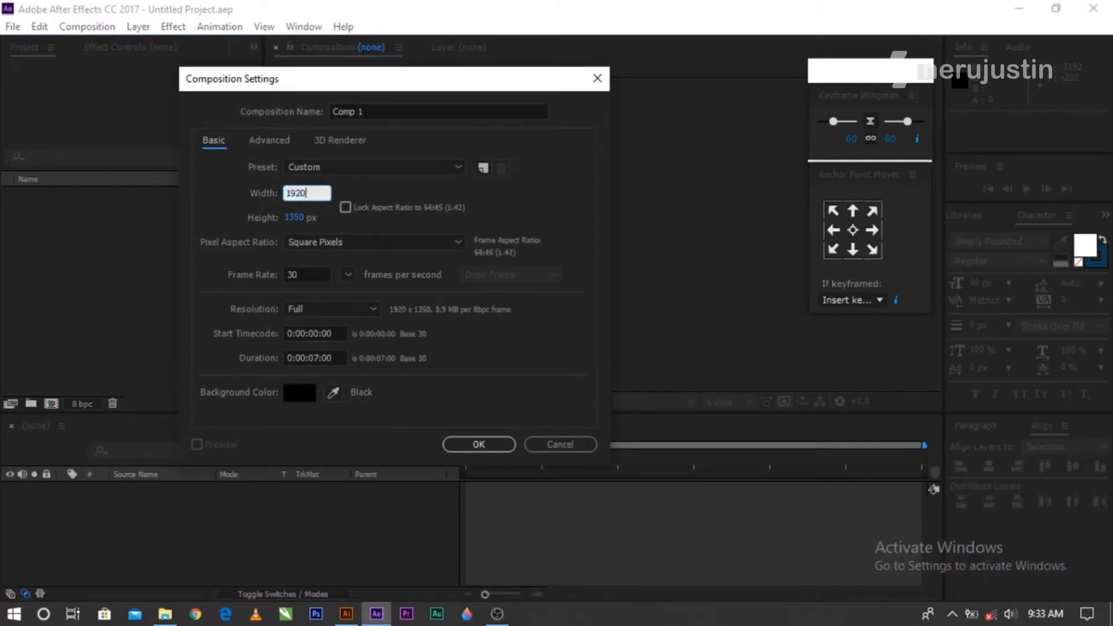
{"action": "left_click", "coordinate": [294, 217]}
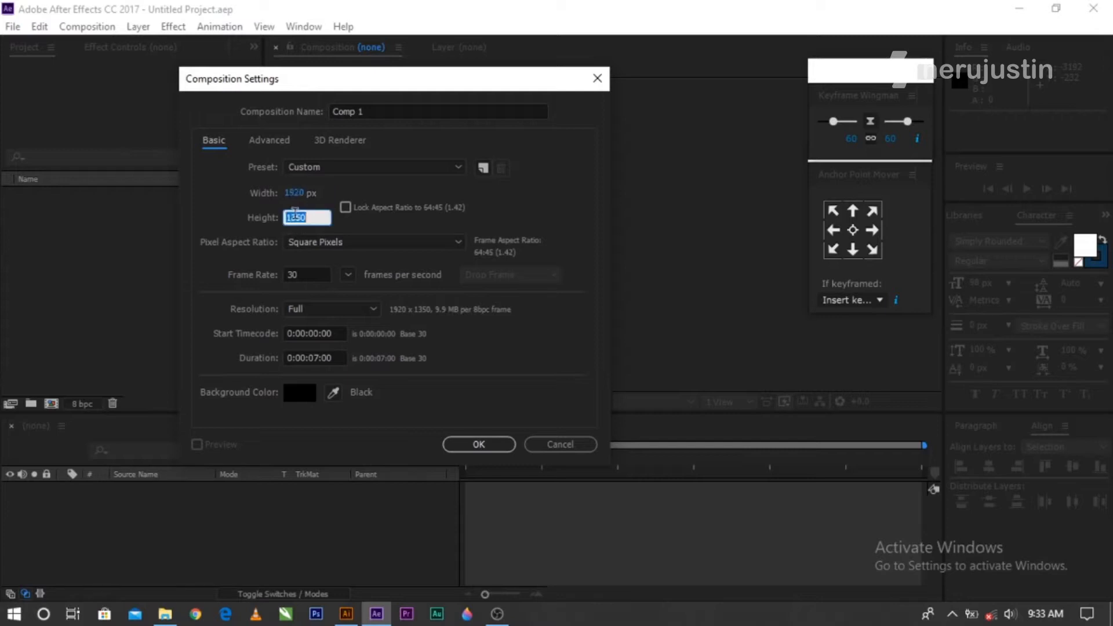
{"action": "type", "text": "1080"}
{"action": "left_click", "coordinate": [321, 375]}
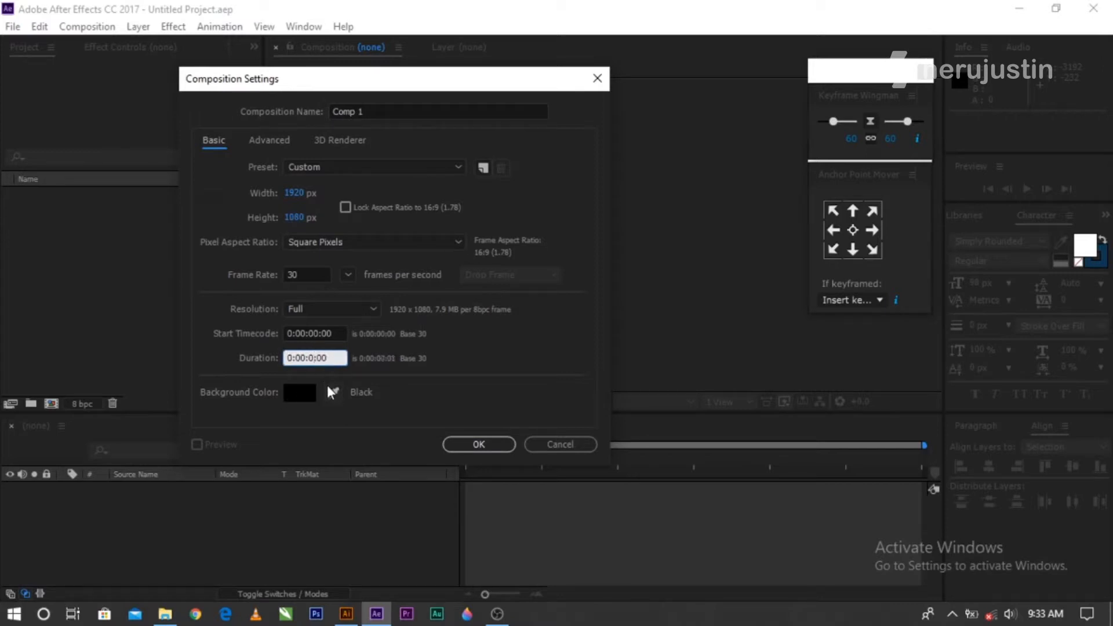
{"action": "type", "text": "10"}
{"action": "key", "text": "Return"}
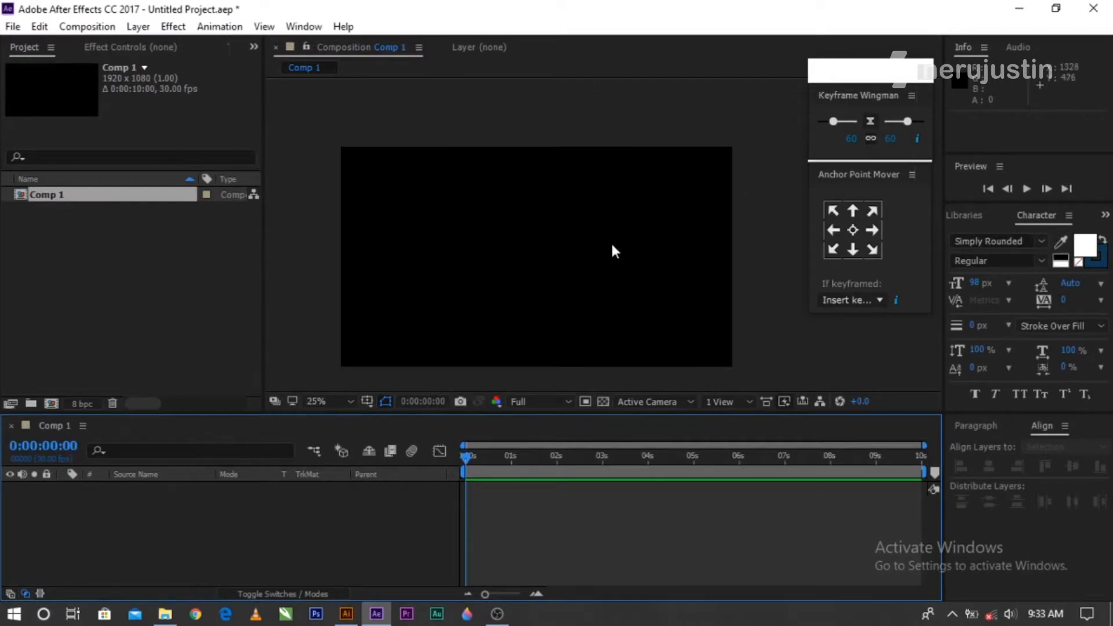
Import the Background Illustrator file from the 9# Tutor Truck folder as Composition - Retain Layer Sizes.
{"action": "key", "text": "ctrl+i"}
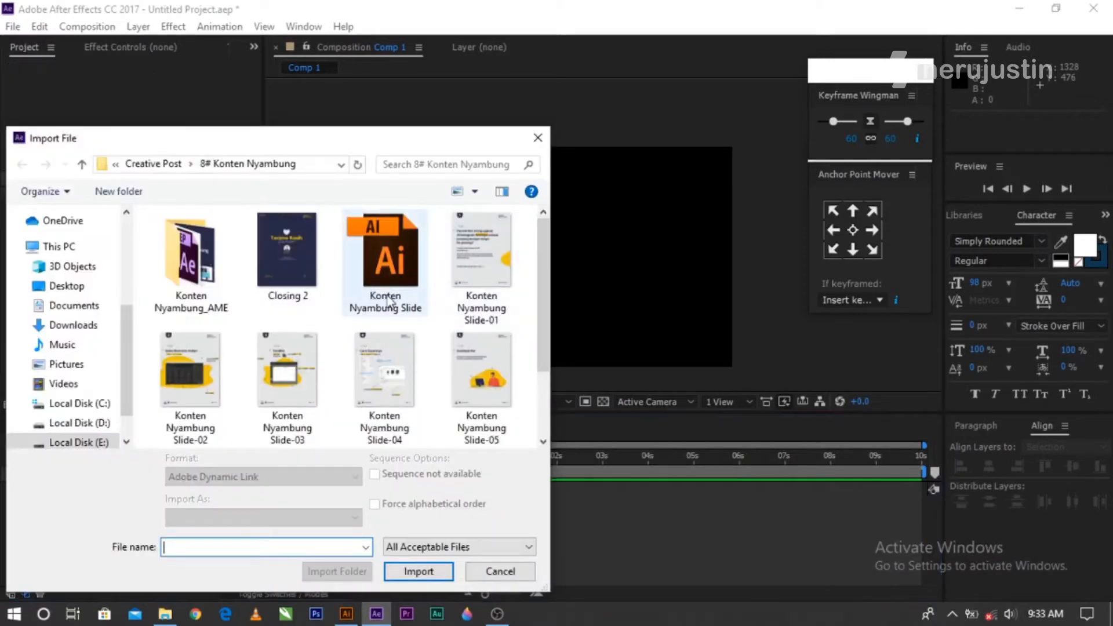
{"action": "left_click", "coordinate": [155, 167]}
{"action": "scroll", "coordinate": [294, 262], "scroll_direction": "down", "scroll_amount": 2}
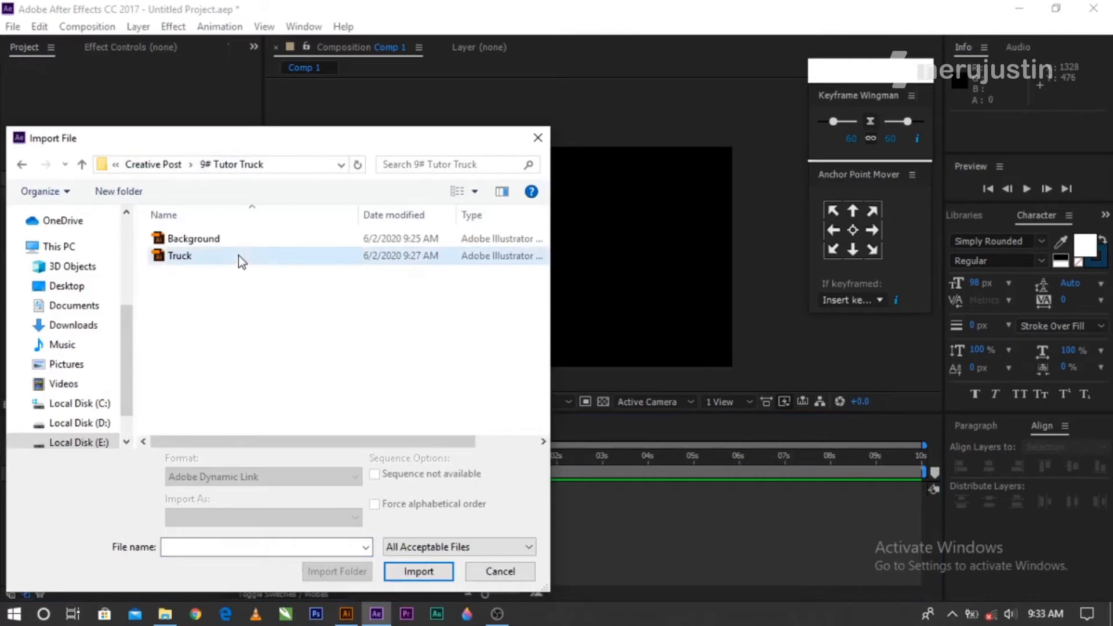
{"action": "left_click", "coordinate": [238, 255]}
{"action": "left_click", "coordinate": [243, 243]}
{"action": "left_click", "coordinate": [227, 520]}
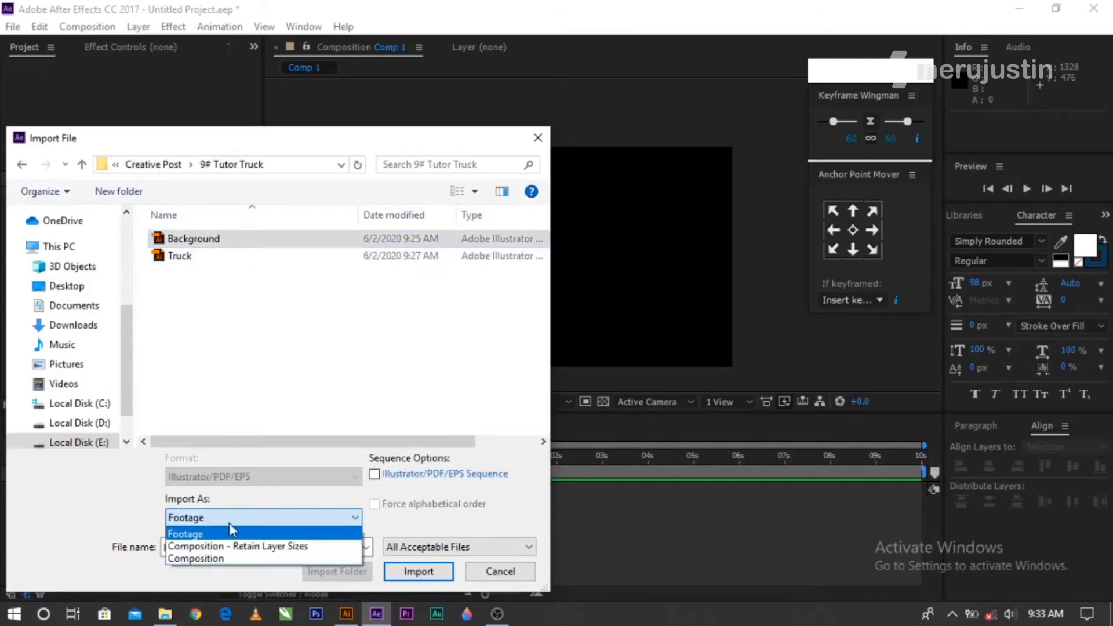
{"action": "left_click", "coordinate": [232, 544]}
{"action": "left_click", "coordinate": [420, 576]}
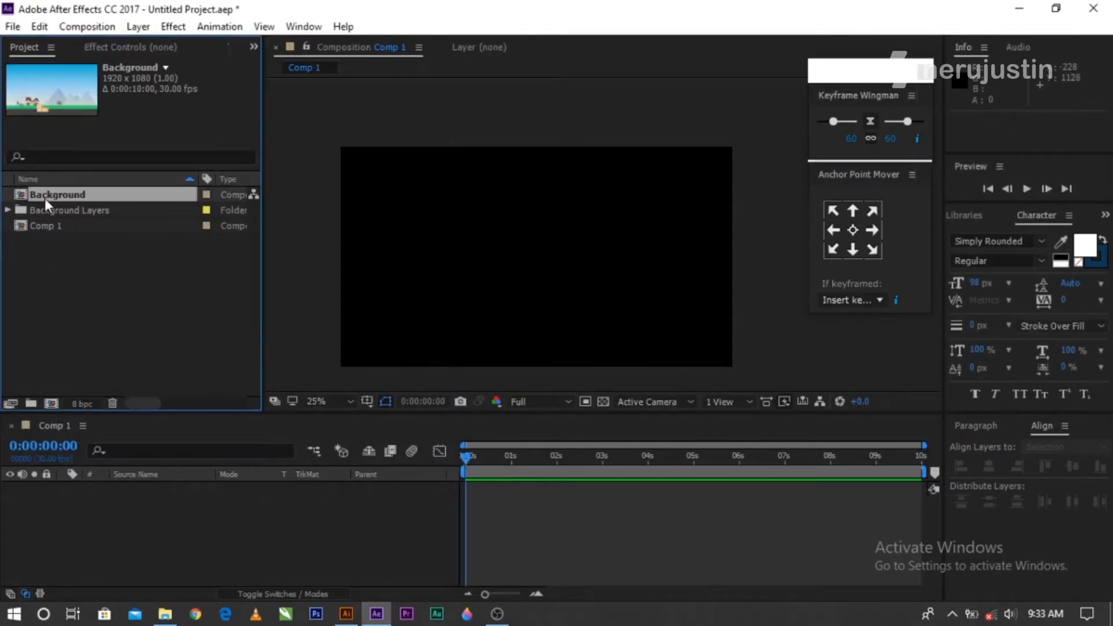
Import the Truck Illustrator file as Composition - Retain Layer Sizes.
{"action": "double_click", "coordinate": [121, 318]}
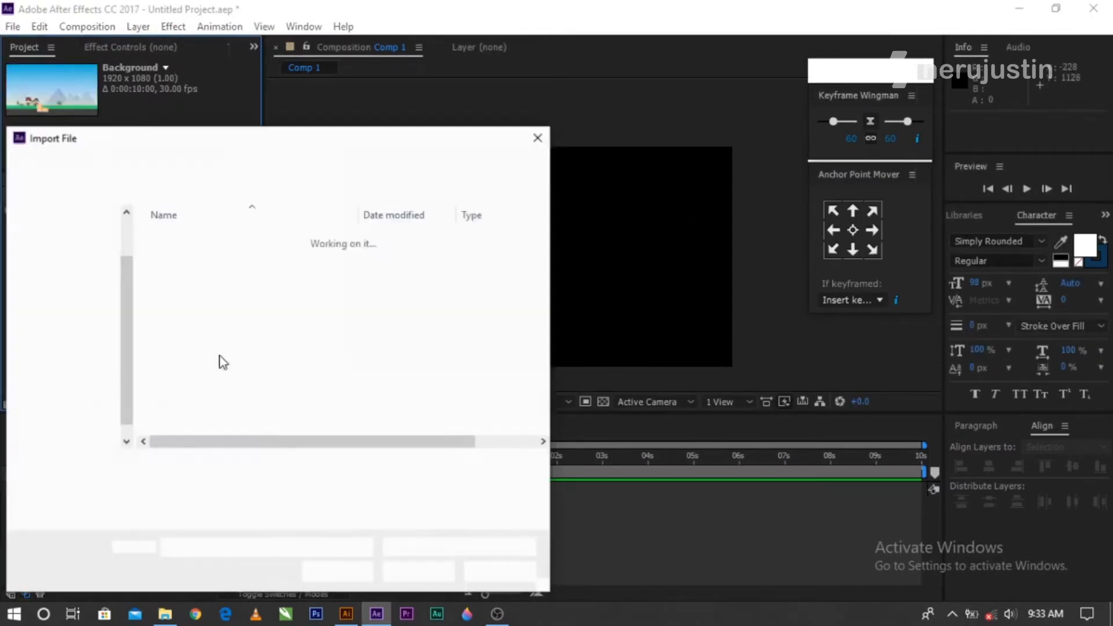
{"action": "left_click", "coordinate": [208, 261]}
{"action": "left_click", "coordinate": [313, 517]}
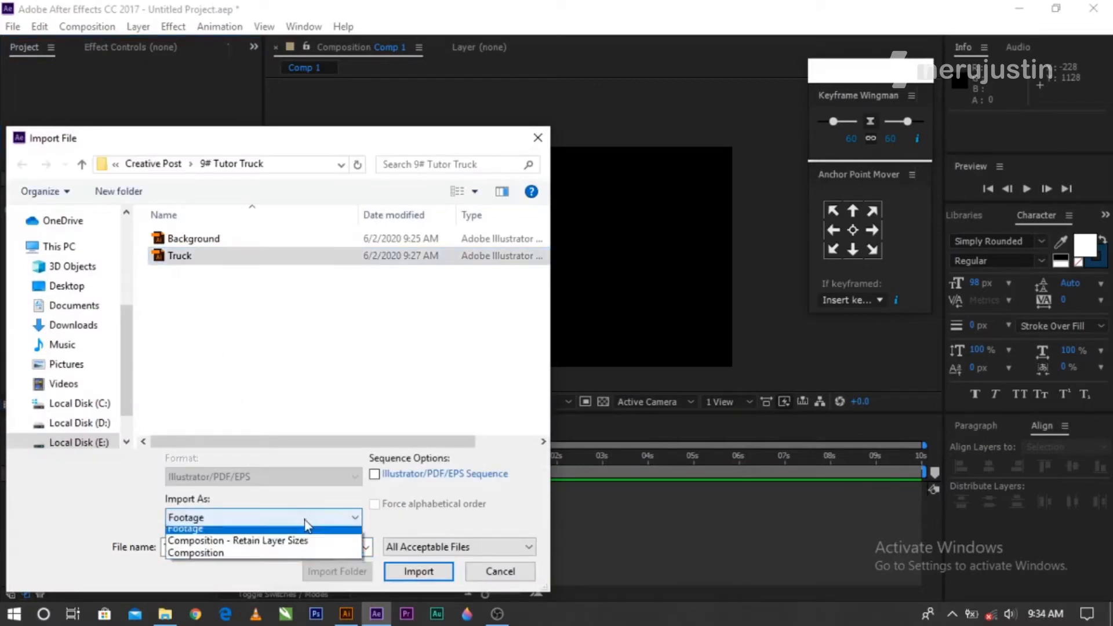
{"action": "left_click", "coordinate": [311, 539]}
{"action": "left_click", "coordinate": [403, 577]}
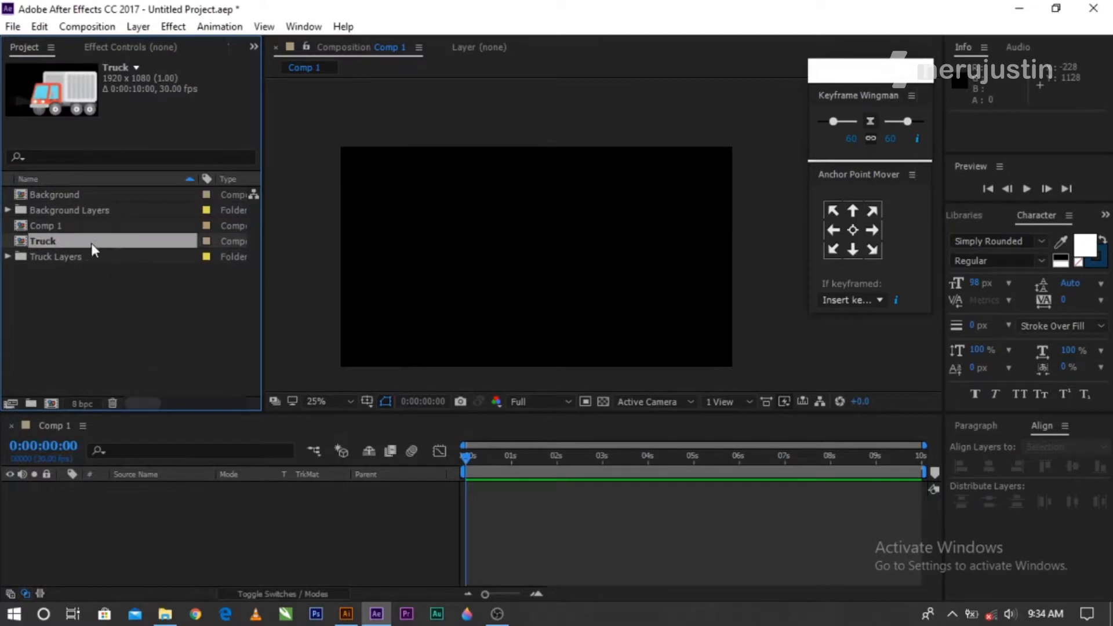
Open the Background composition and hide its three box layers, Layer 4, Layer 3 and Layer 2.
{"action": "left_click", "coordinate": [79, 225]}
{"action": "left_click", "coordinate": [84, 194]}
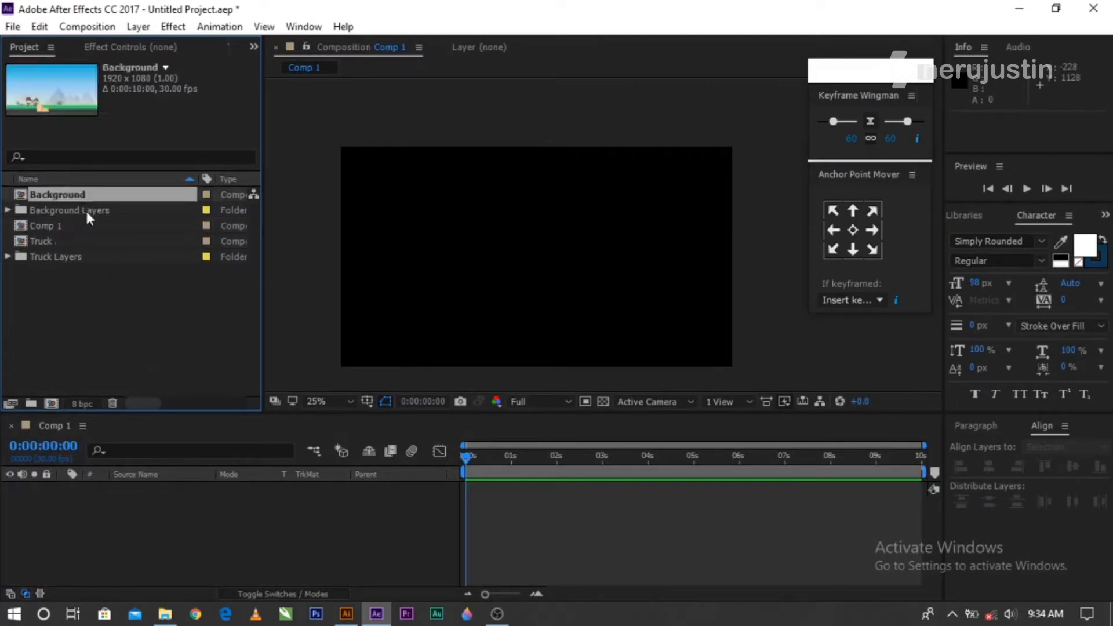
{"action": "double_click", "coordinate": [71, 196]}
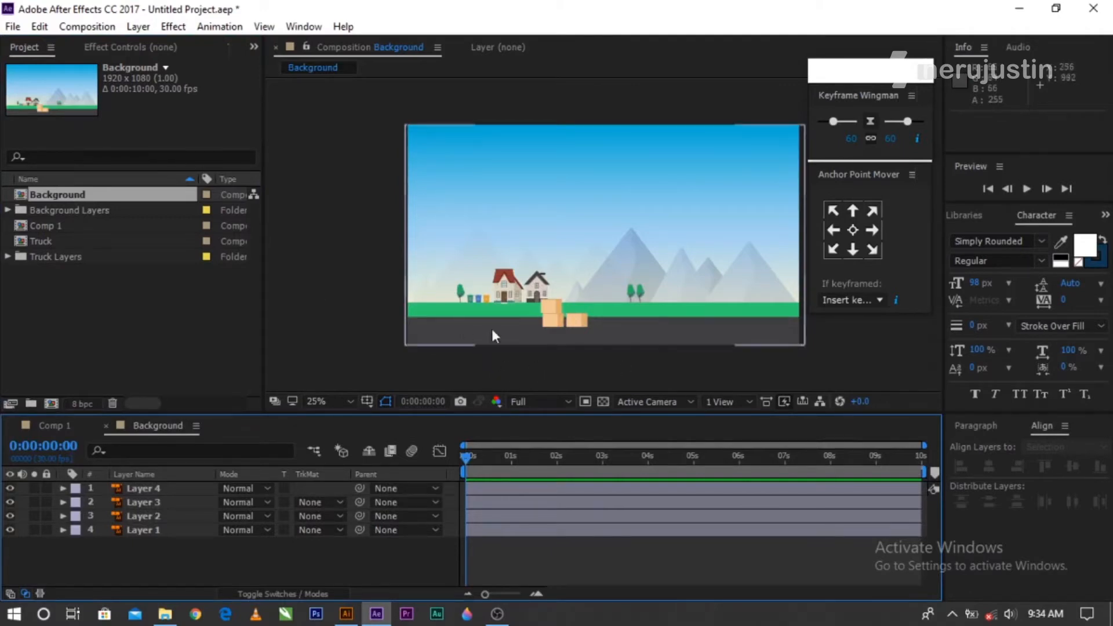
{"action": "left_click", "coordinate": [10, 489]}
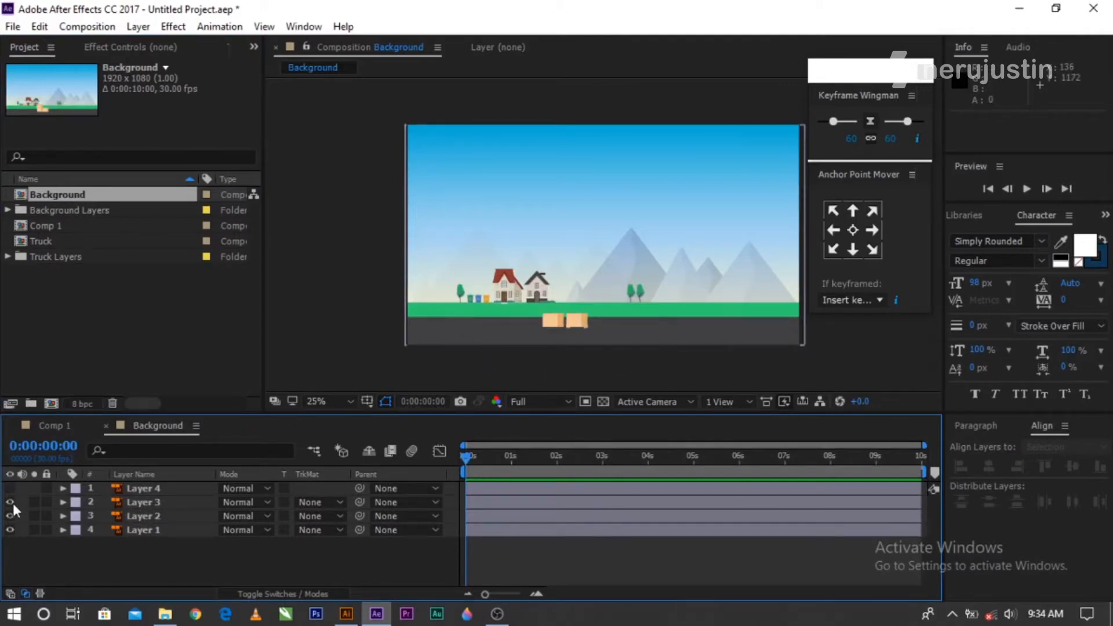
{"action": "left_click", "coordinate": [10, 502]}
{"action": "left_click", "coordinate": [9, 516]}
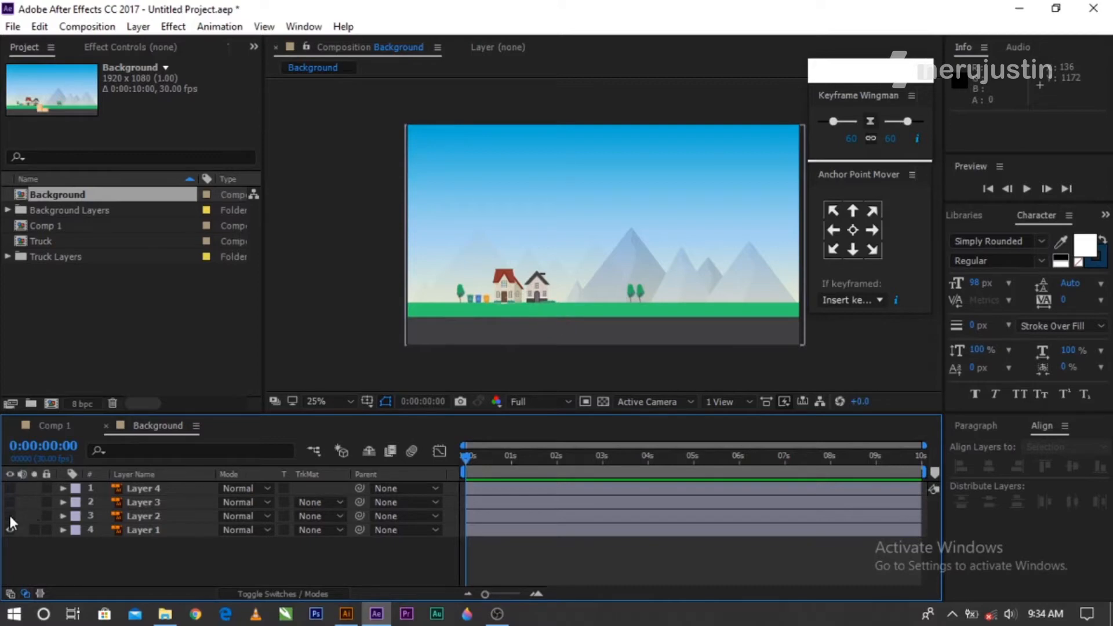
Open the Truck composition and examine which truck parts Layer 1, Layer 4 and Layer 2 contain.
{"action": "double_click", "coordinate": [124, 242]}
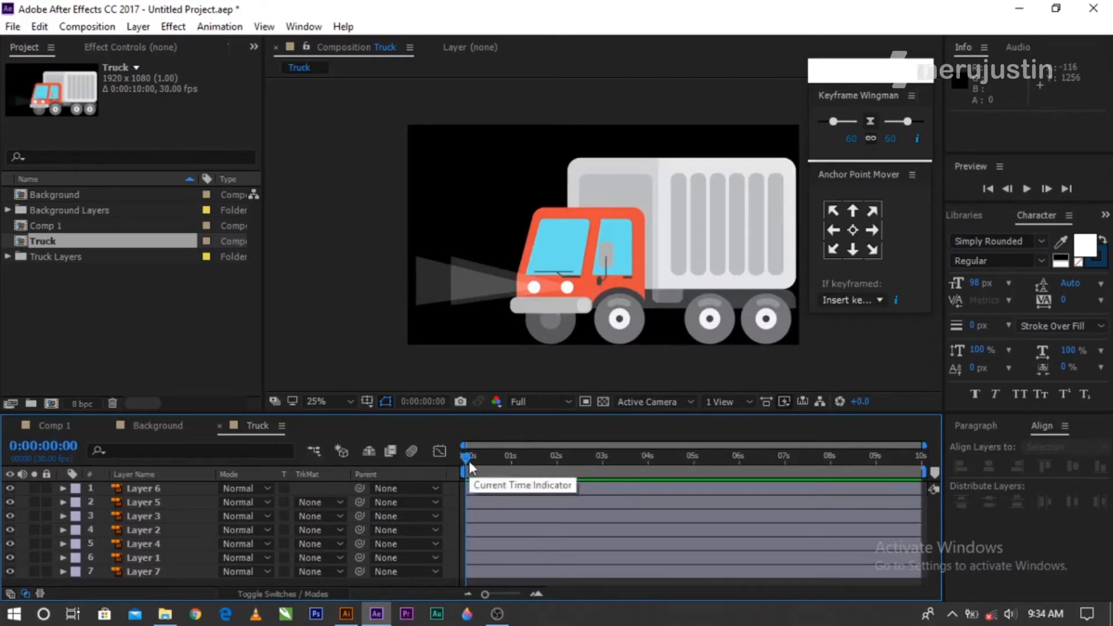
{"action": "left_click", "coordinate": [169, 554]}
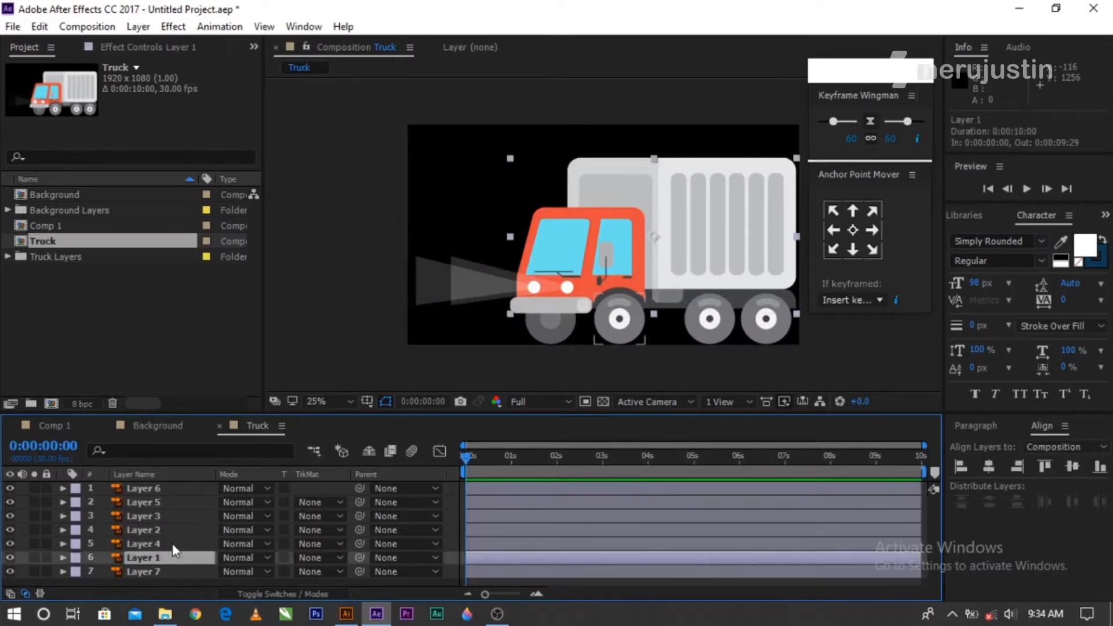
{"action": "left_click", "coordinate": [173, 544]}
{"action": "left_click", "coordinate": [174, 531]}
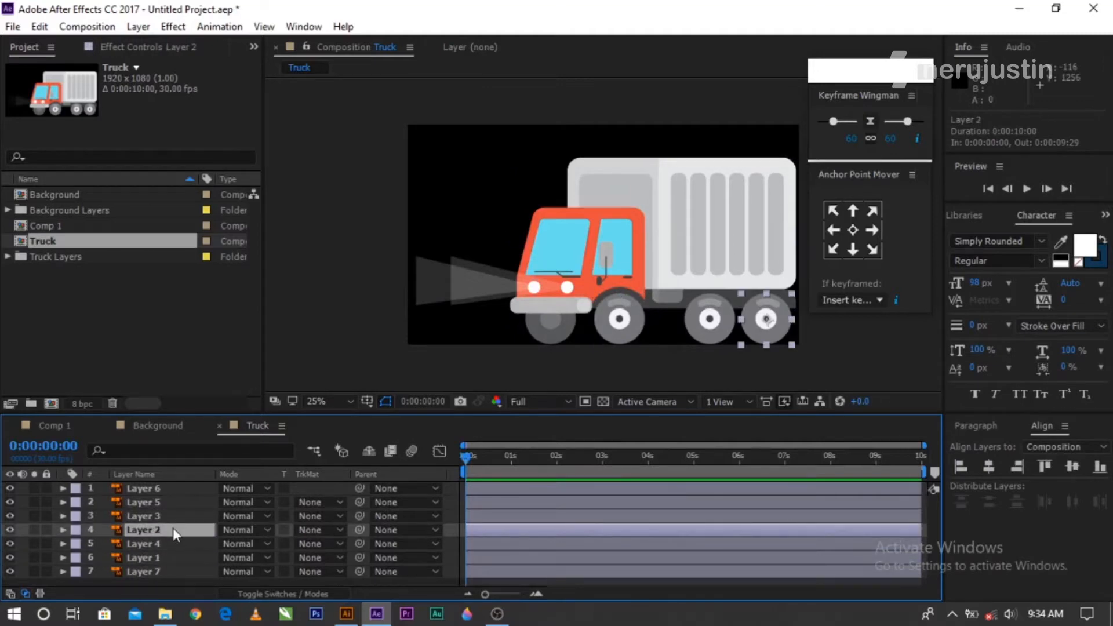
Center the anchor points of the wheel layers, Layer 3, Layer 2 and Layer 4, with Anchor Point Mover.
{"action": "left_click", "coordinate": [167, 518]}
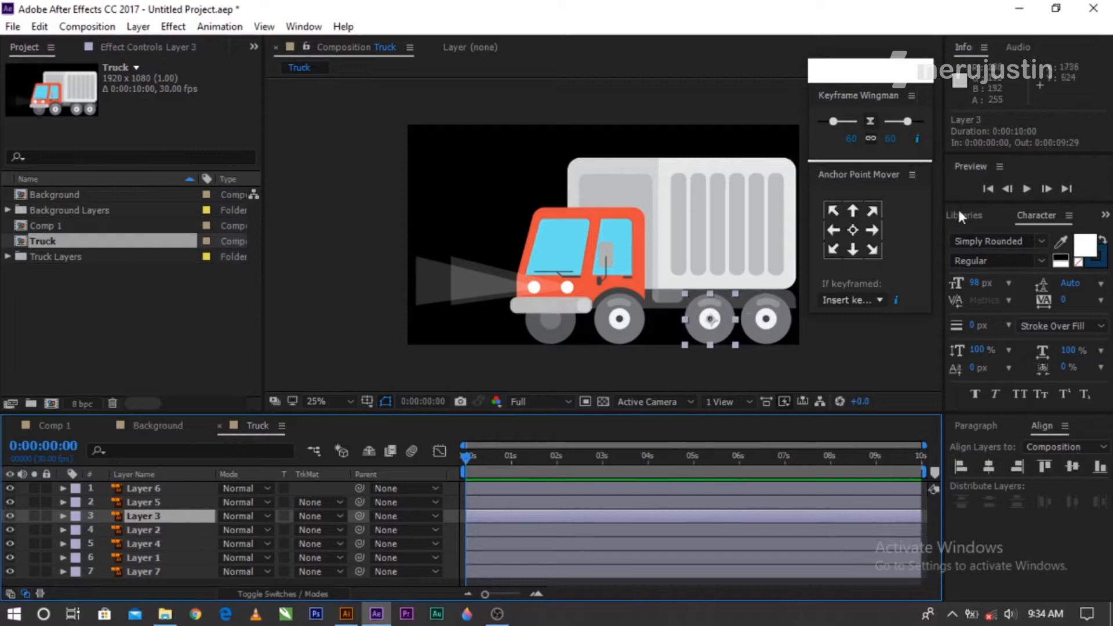
{"action": "left_click", "coordinate": [850, 232]}
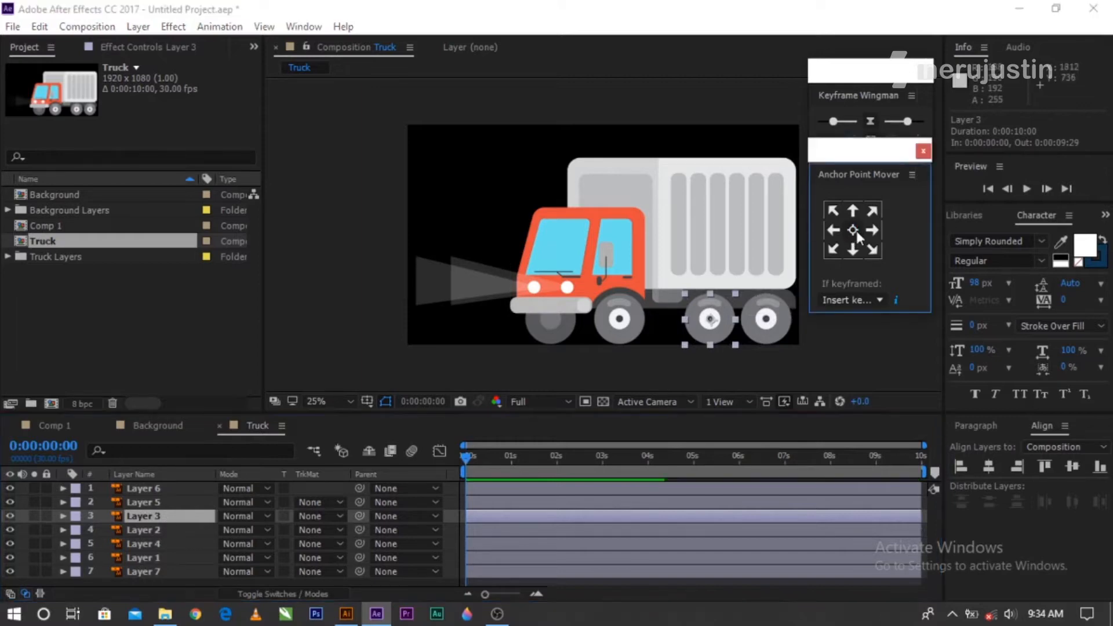
{"action": "left_click", "coordinate": [184, 531]}
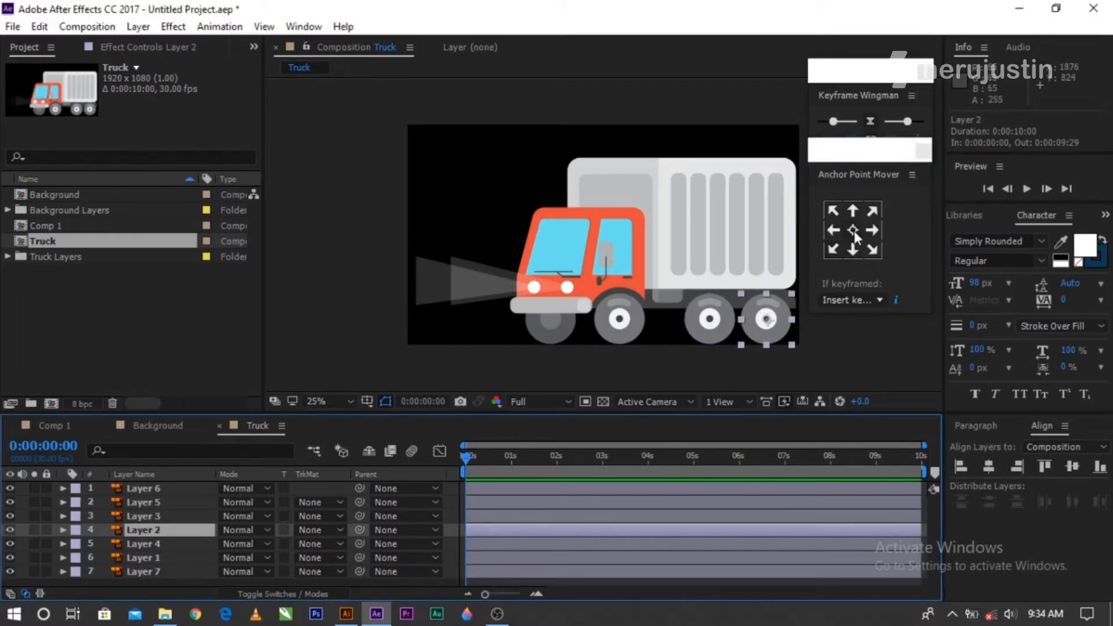
{"action": "left_click", "coordinate": [152, 543]}
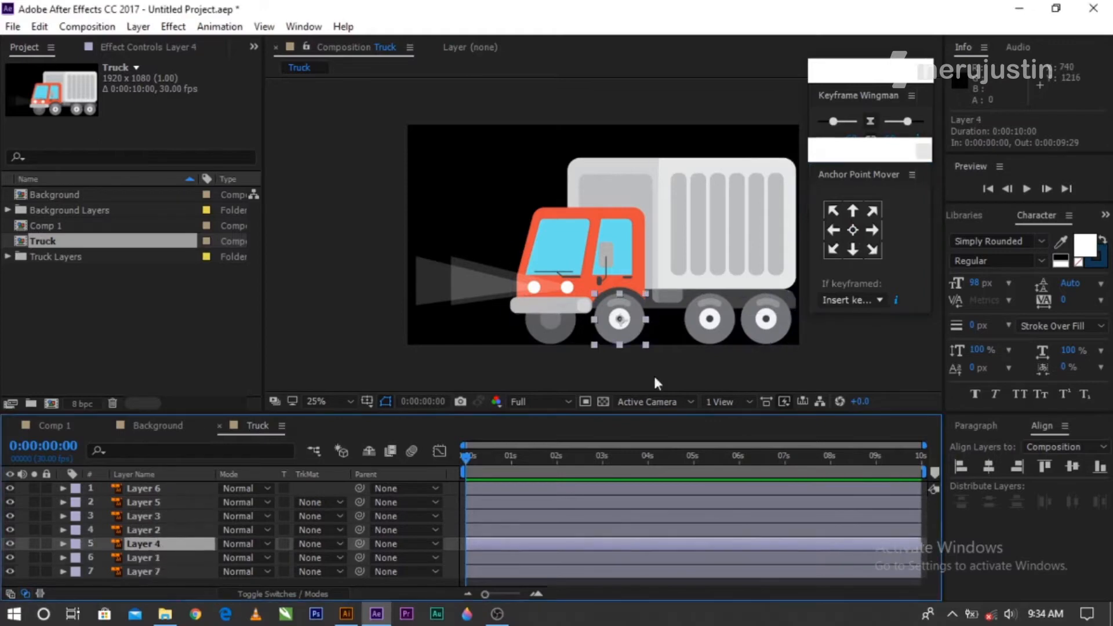
{"action": "left_click", "coordinate": [852, 231]}
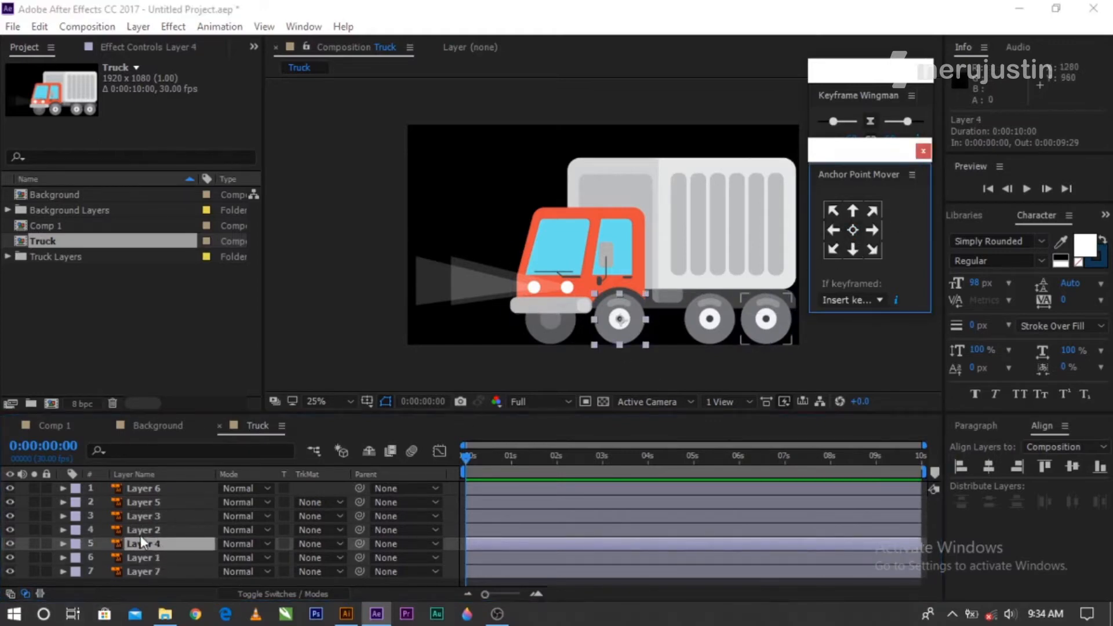
Add a starting Rotation keyframe at 0 seconds to the three wheel layers, Layer 3, Layer 2 and Layer 4.
{"action": "left_click", "coordinate": [167, 521], "text": "shift"}
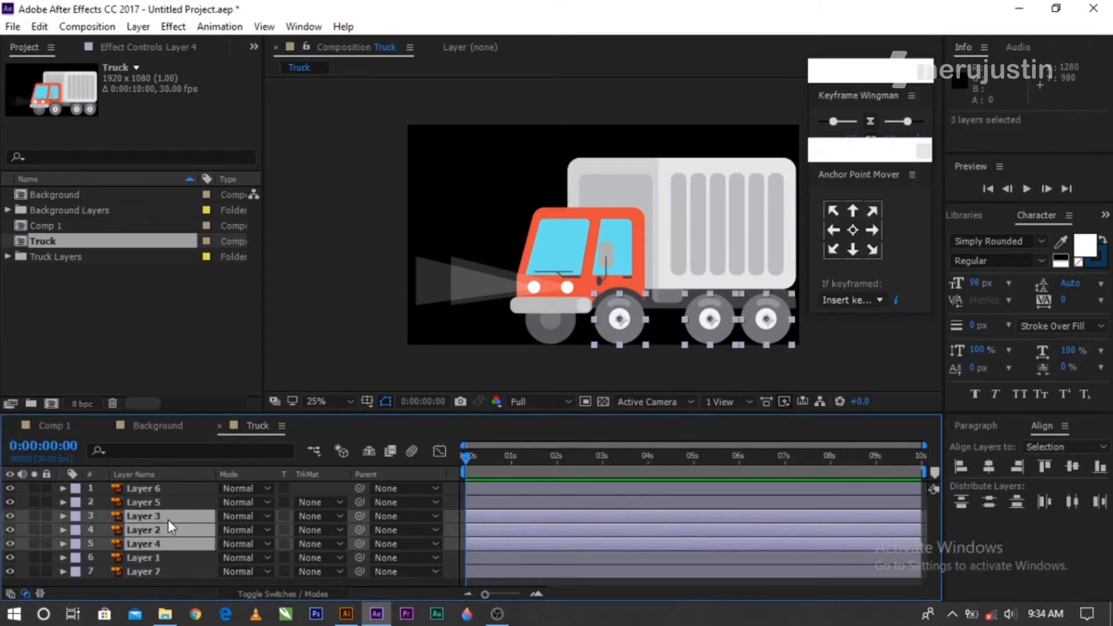
{"action": "key", "text": "r"}
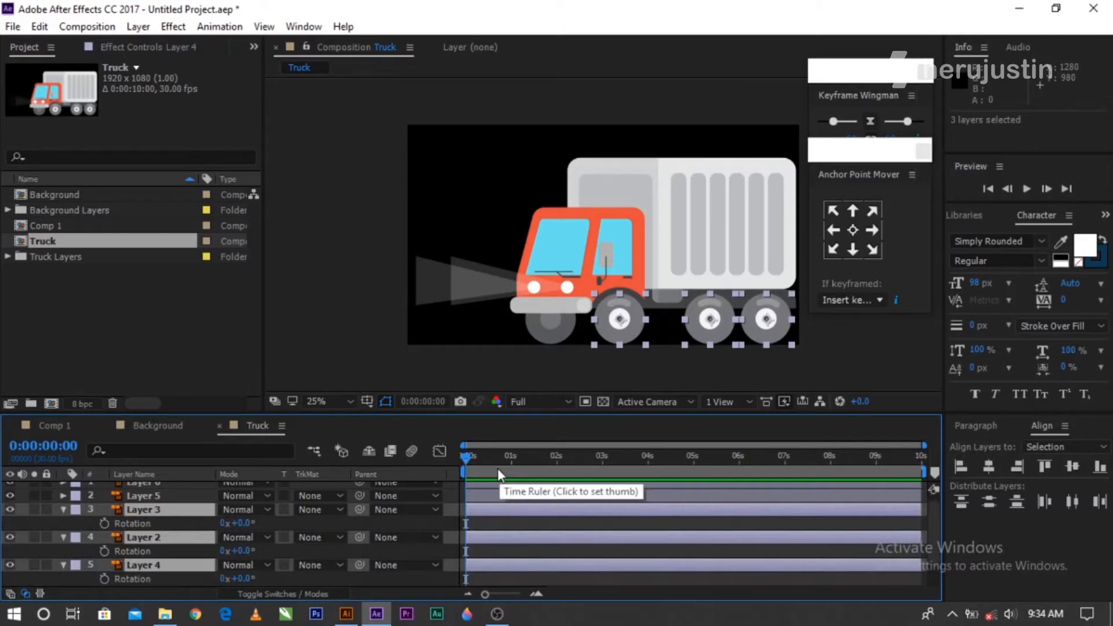
{"action": "left_click", "coordinate": [104, 523]}
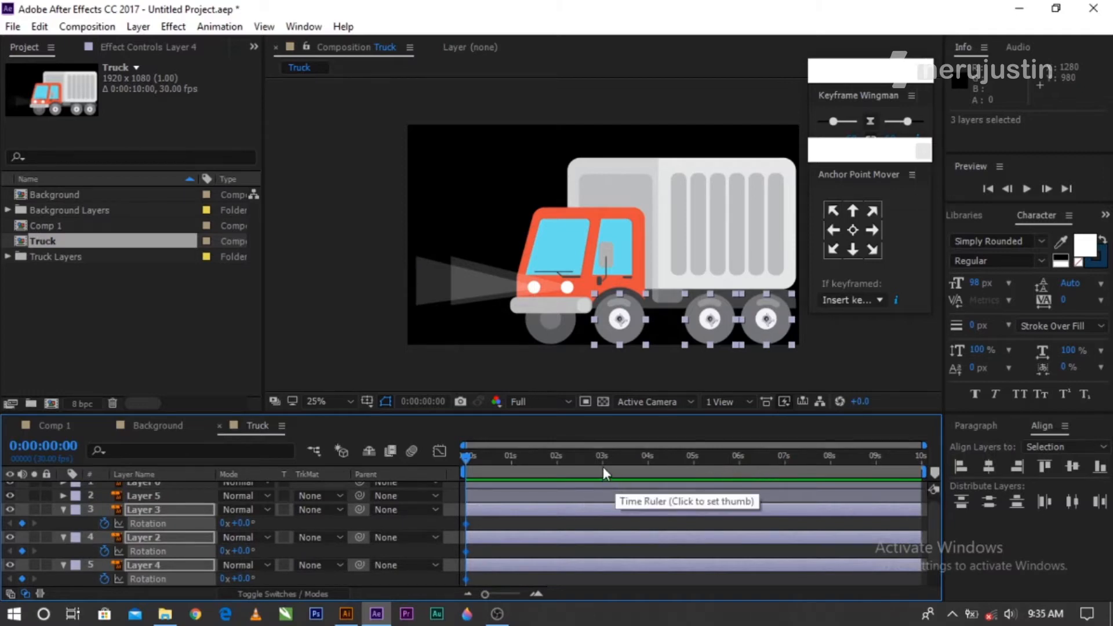
Set the Rotation of all three wheel layers to 7x+38° at 4 seconds.
{"action": "left_click", "coordinate": [649, 458]}
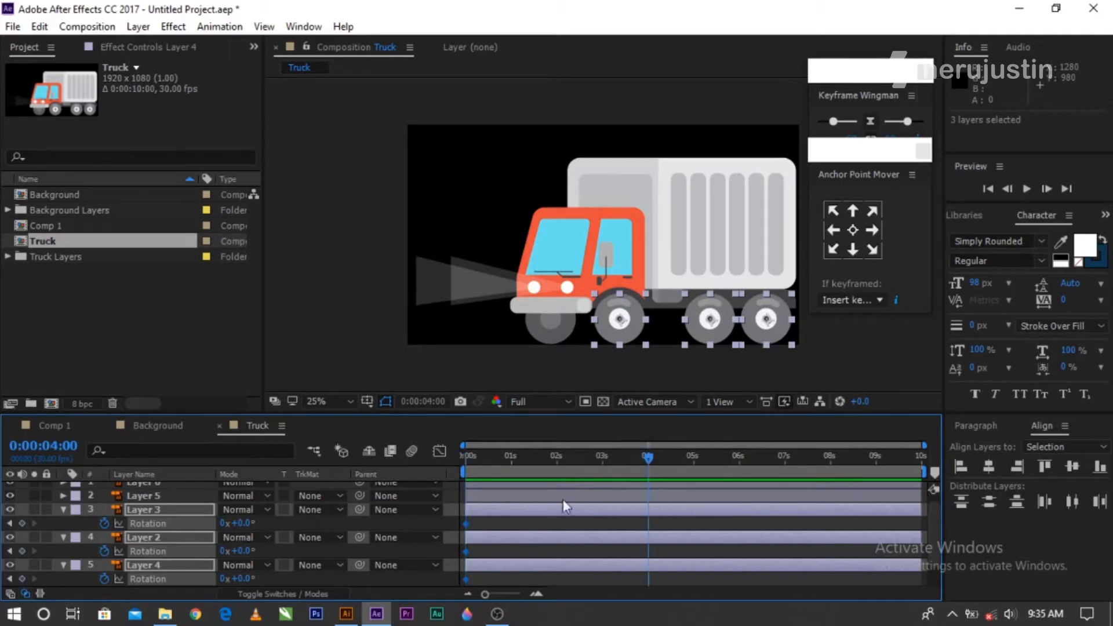
{"action": "left_click_drag", "start_coordinate": [243, 523], "coordinate": [511, 543]}
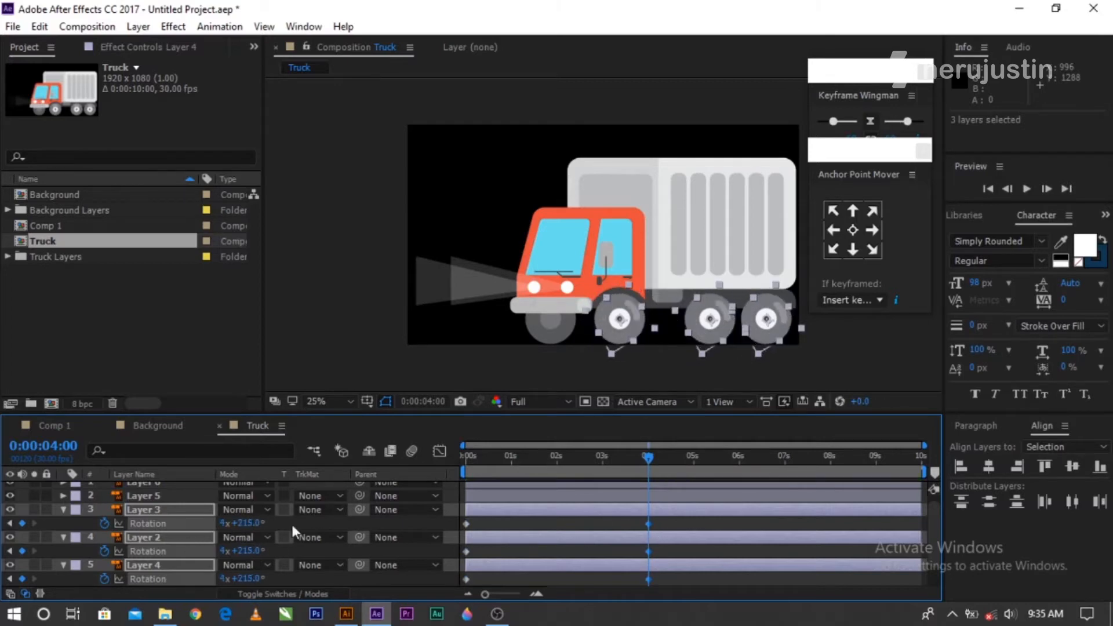
{"action": "left_click_drag", "start_coordinate": [237, 526], "coordinate": [482, 536]}
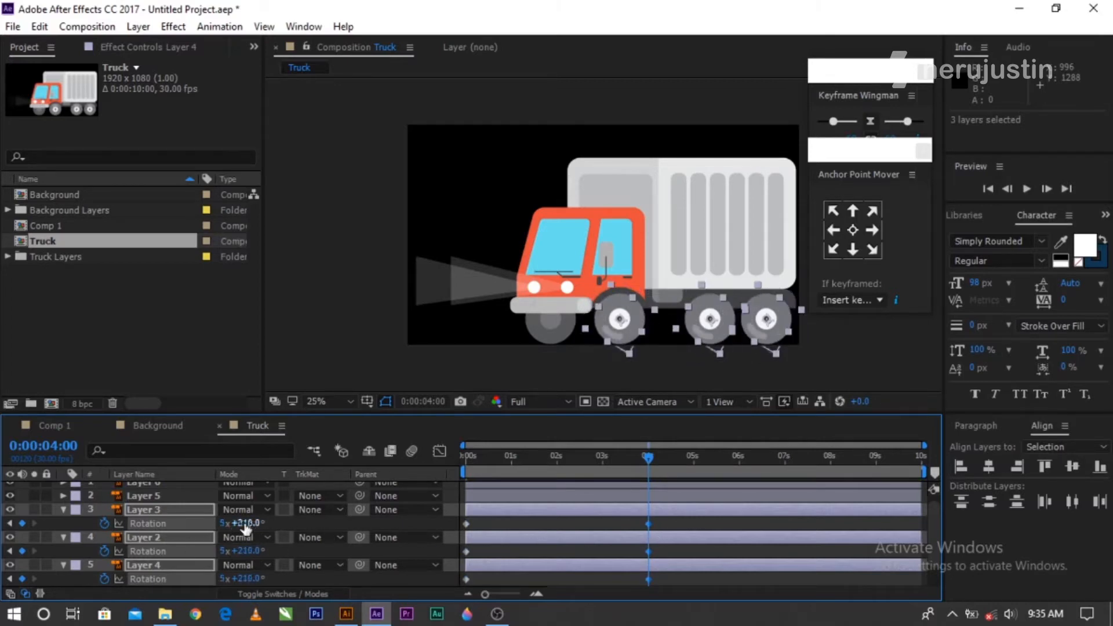
{"action": "left_click_drag", "start_coordinate": [241, 523], "coordinate": [359, 525]}
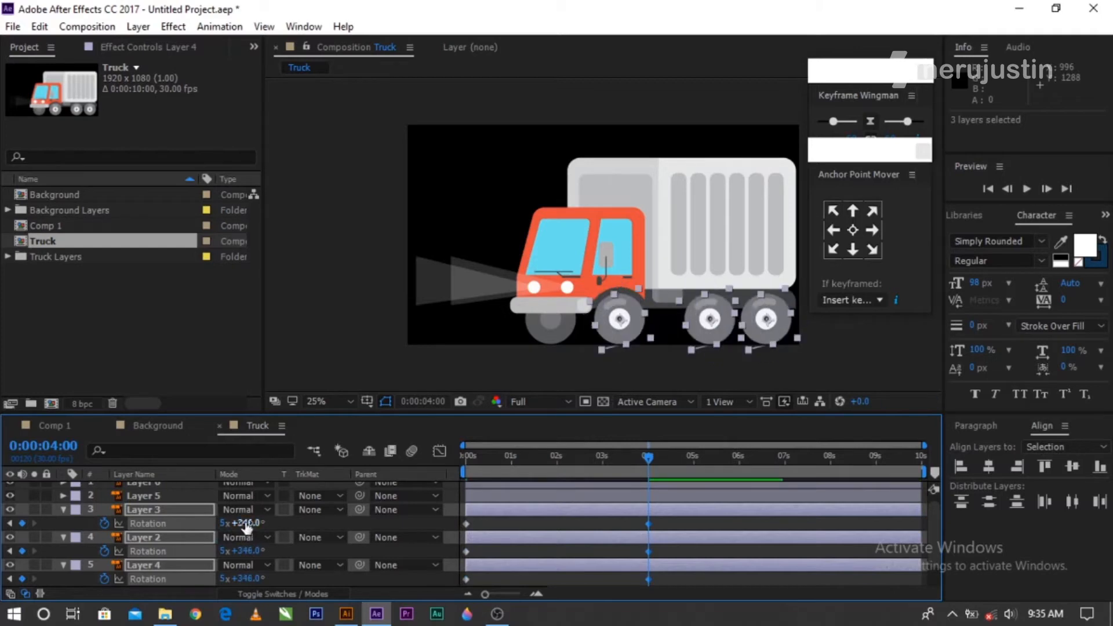
{"action": "left_click_drag", "start_coordinate": [245, 524], "coordinate": [372, 532]}
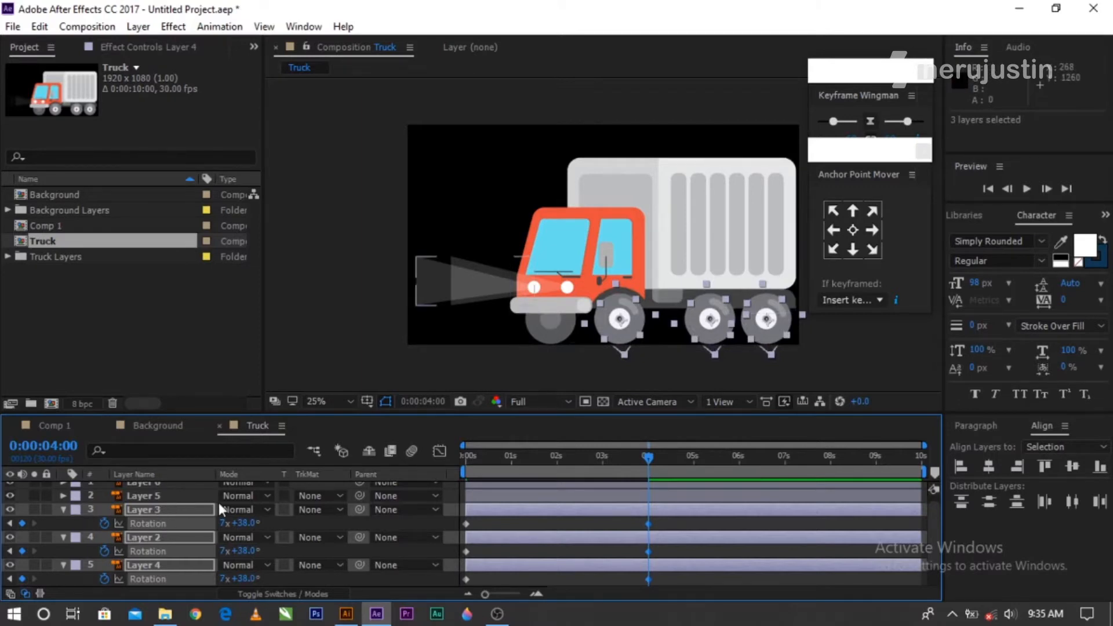
Check the Background composition, then return to the Truck composition and preview the wheel rotation.
{"action": "left_click", "coordinate": [169, 426]}
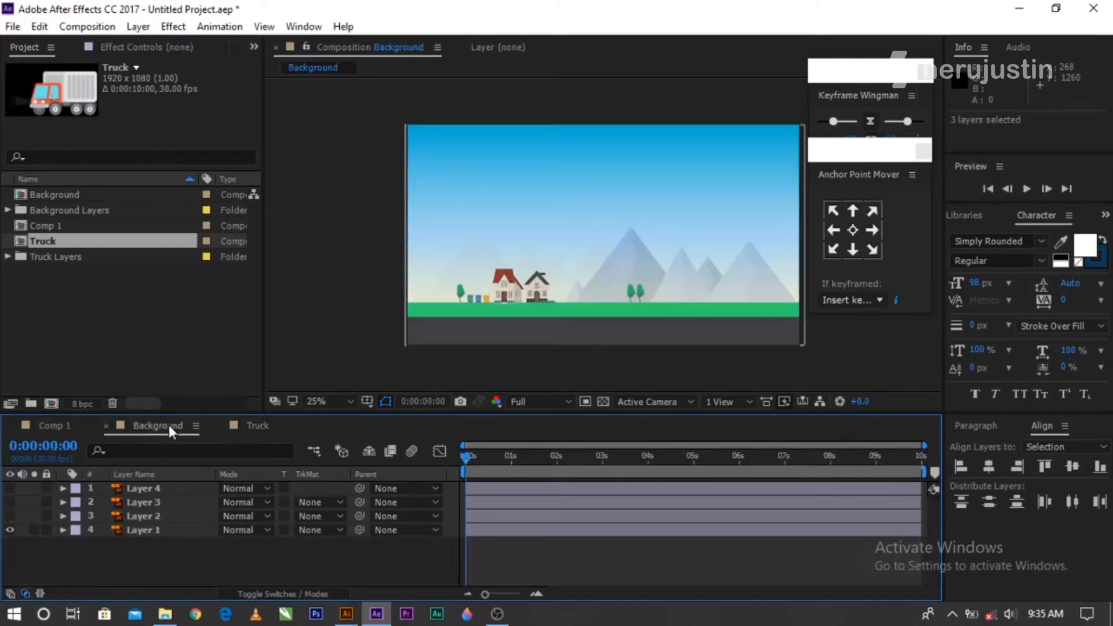
{"action": "left_click", "coordinate": [261, 429]}
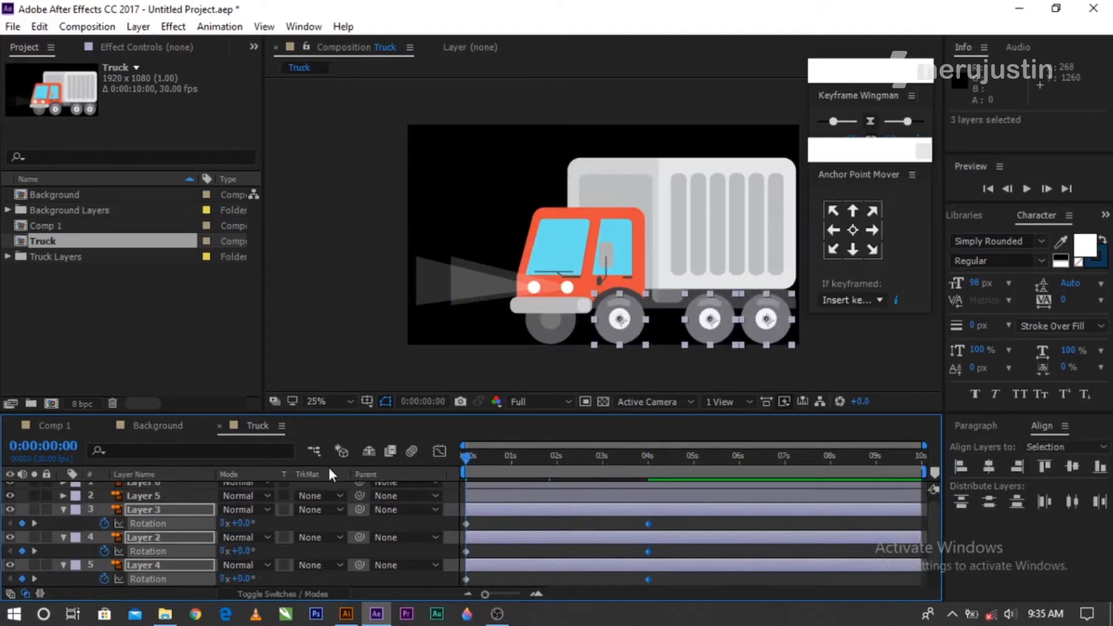
{"action": "key", "text": "space"}
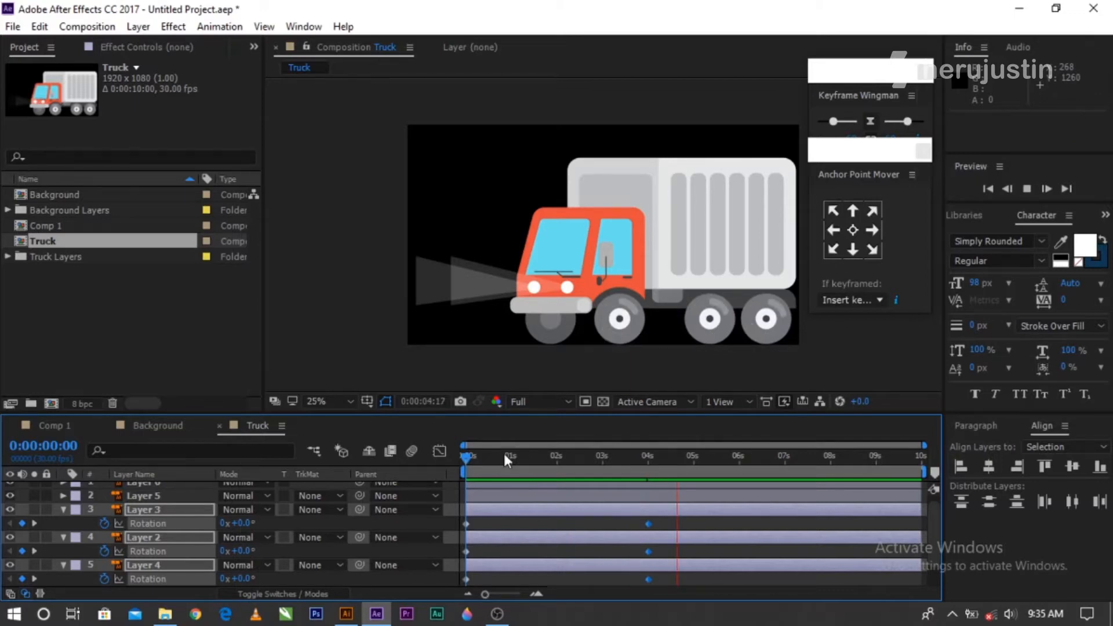
{"action": "left_click", "coordinate": [518, 465]}
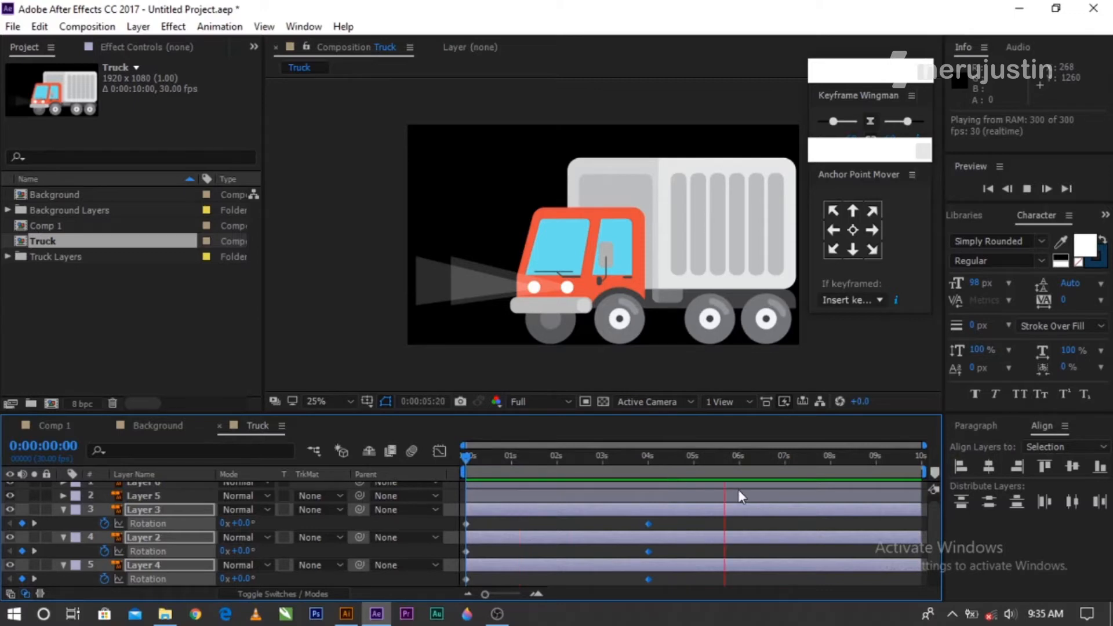
Copy each wheel layer's 4-second Rotation keyframe to 6 seconds, and move to the last frame, 0:00:09:29.
{"action": "left_click", "coordinate": [738, 458]}
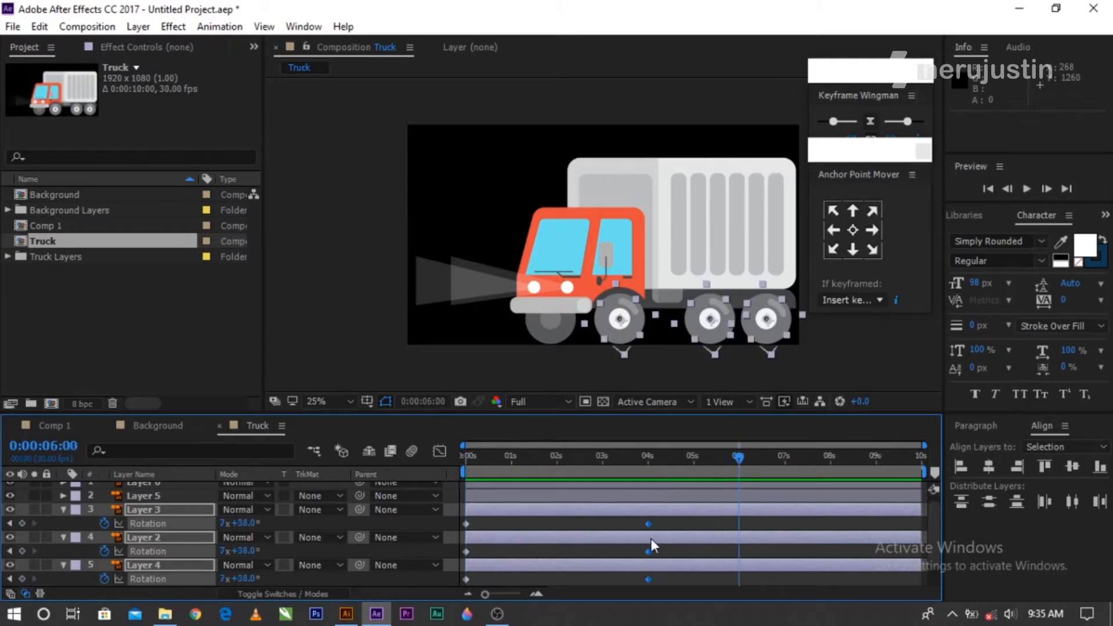
{"action": "key", "text": "ctrl+c"}
{"action": "left_click", "coordinate": [645, 520]}
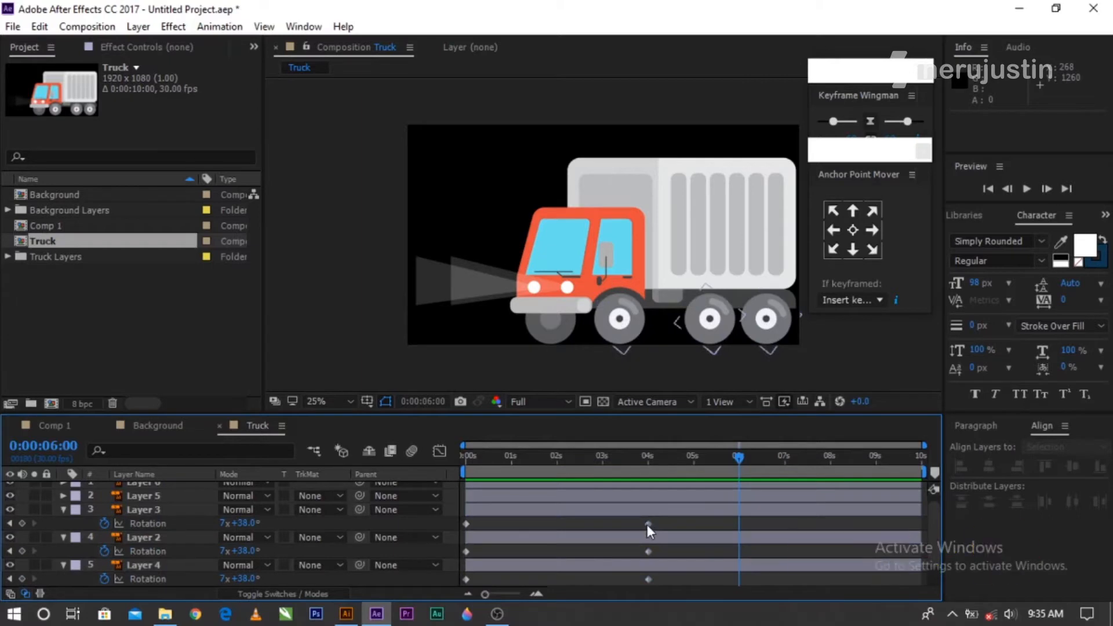
{"action": "key", "text": "ctrl+v"}
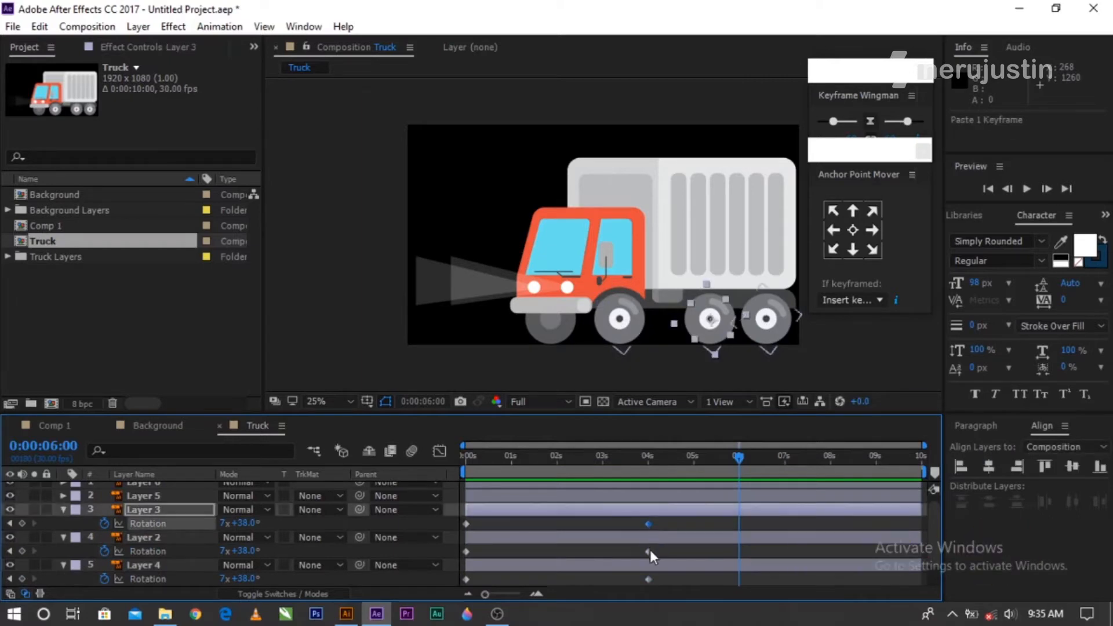
{"action": "left_click", "coordinate": [648, 551]}
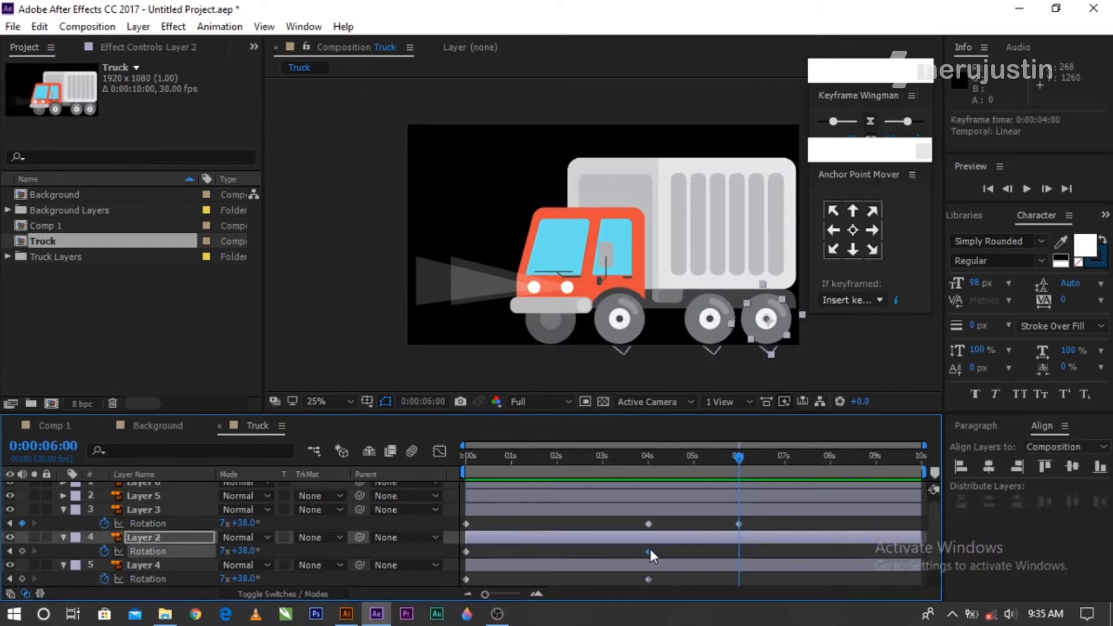
{"action": "left_click", "coordinate": [649, 579]}
{"action": "key", "text": "ctrl+v"}
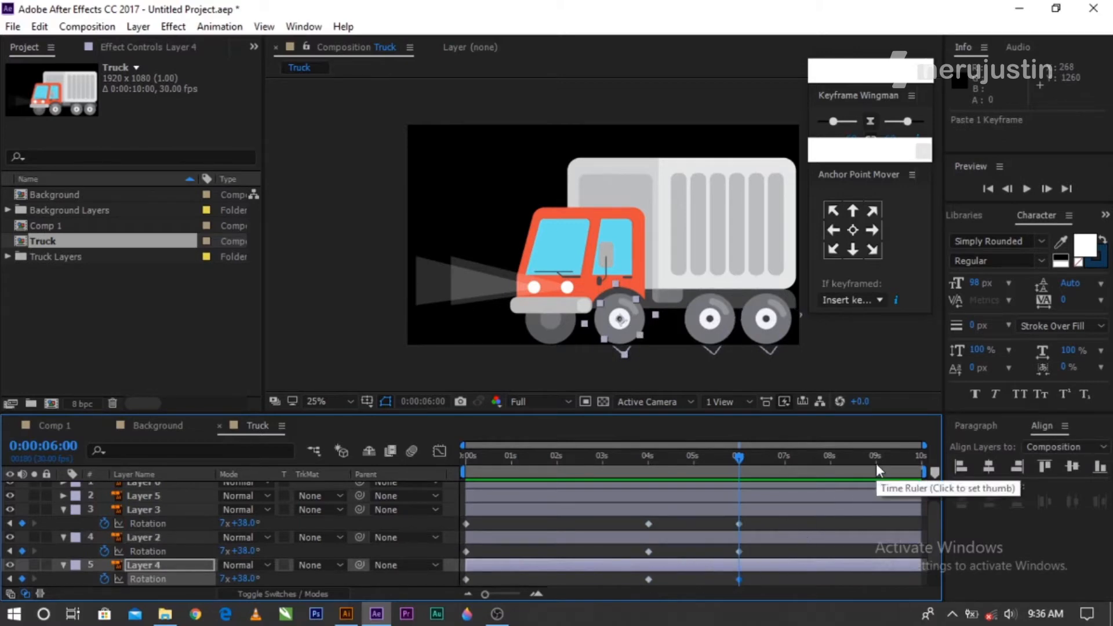
{"action": "left_click_drag", "start_coordinate": [912, 461], "coordinate": [944, 462]}
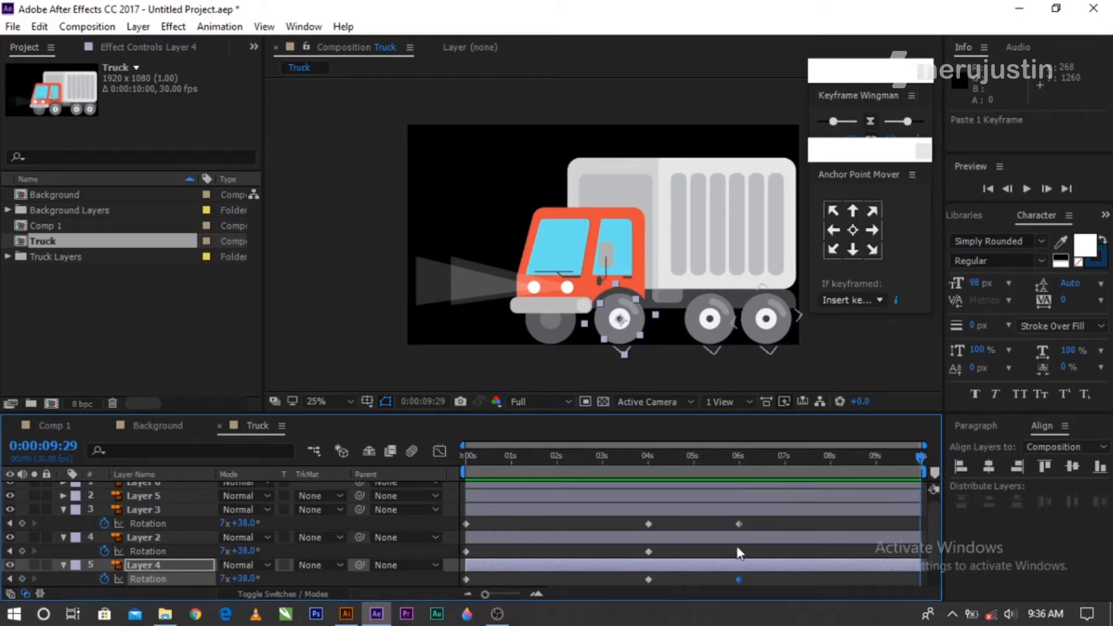
{"action": "left_click_drag", "start_coordinate": [238, 523], "coordinate": [555, 523]}
{"action": "left_click_drag", "start_coordinate": [764, 502], "coordinate": [710, 505]}
{"action": "key", "text": "ctrl+z"}
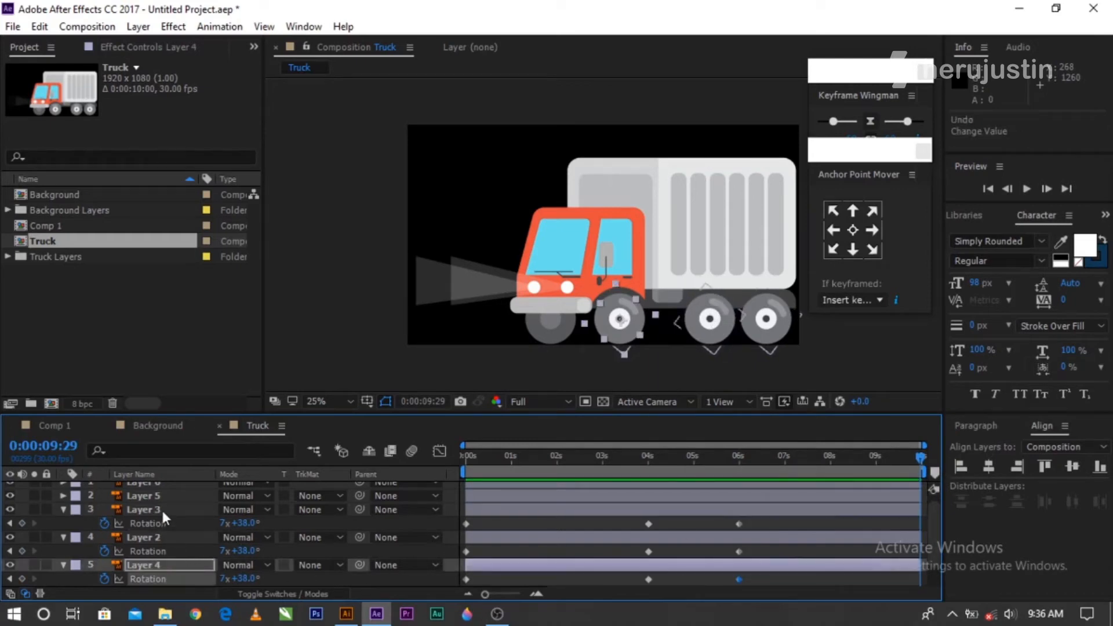
Set the Rotation of Layer 3, Layer 2 and Layer 4 together to 14x+61° at 0:00:09:29.
{"action": "left_click", "coordinate": [161, 508]}
{"action": "left_click", "coordinate": [168, 565], "text": "shift"}
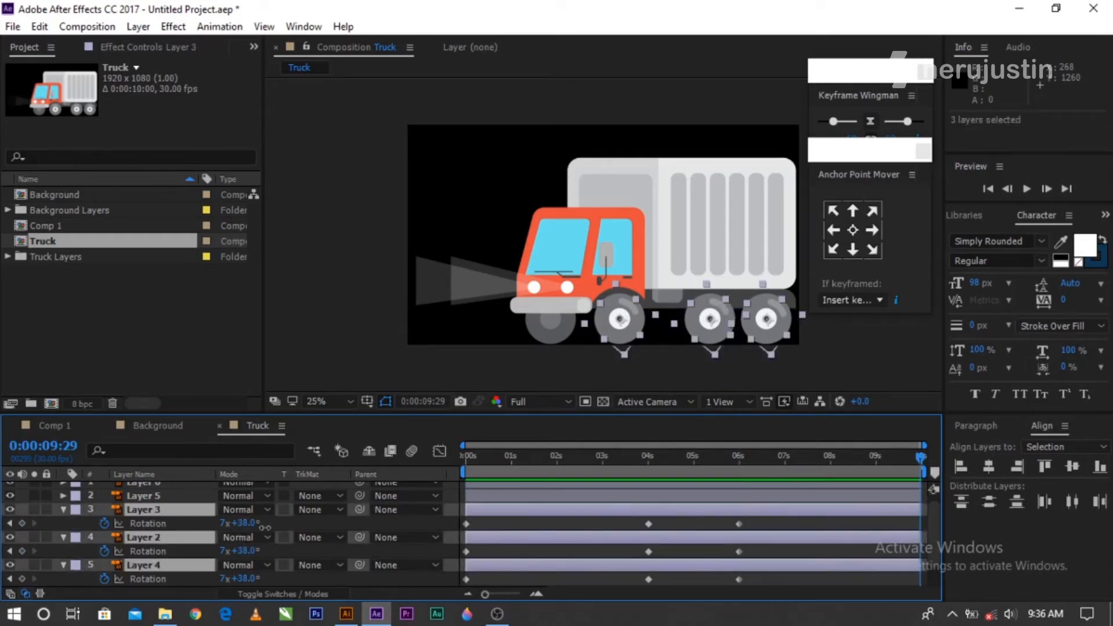
{"action": "mouse_move", "coordinate": [264, 528]}
{"action": "left_mouse_down"}
{"action": "mouse_move", "coordinate": [184, 530]}
{"action": "mouse_move", "coordinate": [341, 539]}
{"action": "mouse_move", "coordinate": [249, 522]}
{"action": "mouse_move", "coordinate": [278, 523]}
{"action": "left_mouse_up"}
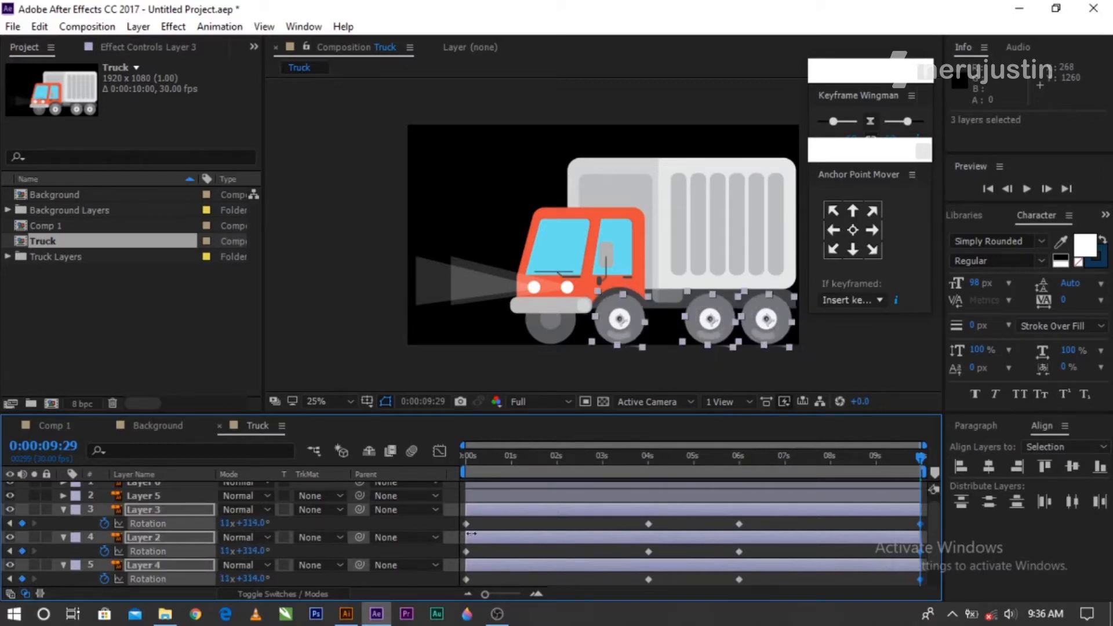
{"action": "left_click_drag", "start_coordinate": [471, 534], "coordinate": [481, 534]}
{"action": "left_click_drag", "start_coordinate": [252, 526], "coordinate": [428, 537]}
{"action": "left_click_drag", "start_coordinate": [251, 527], "coordinate": [437, 533]}
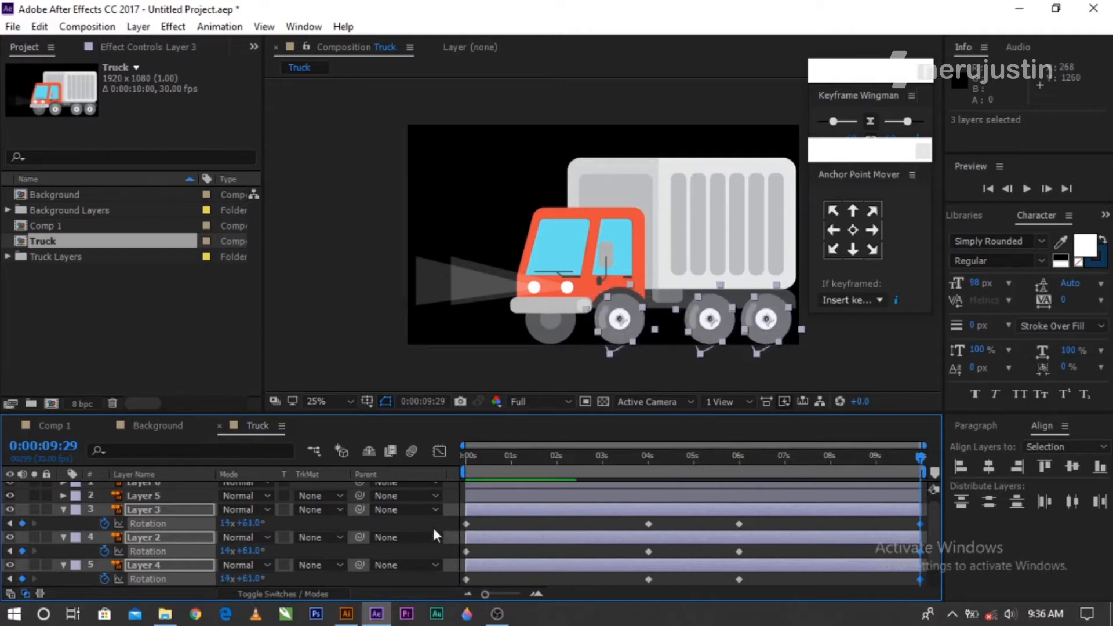
Preview the truck animation to check how the wheels stop and start spinning again.
{"action": "left_click", "coordinate": [722, 469]}
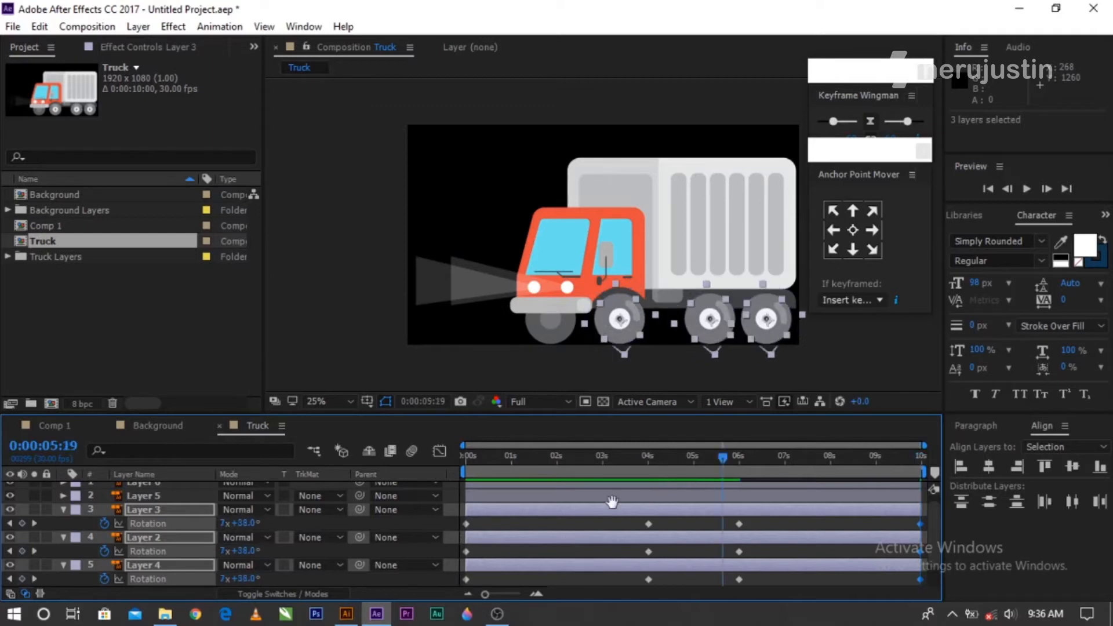
{"action": "key", "text": "space"}
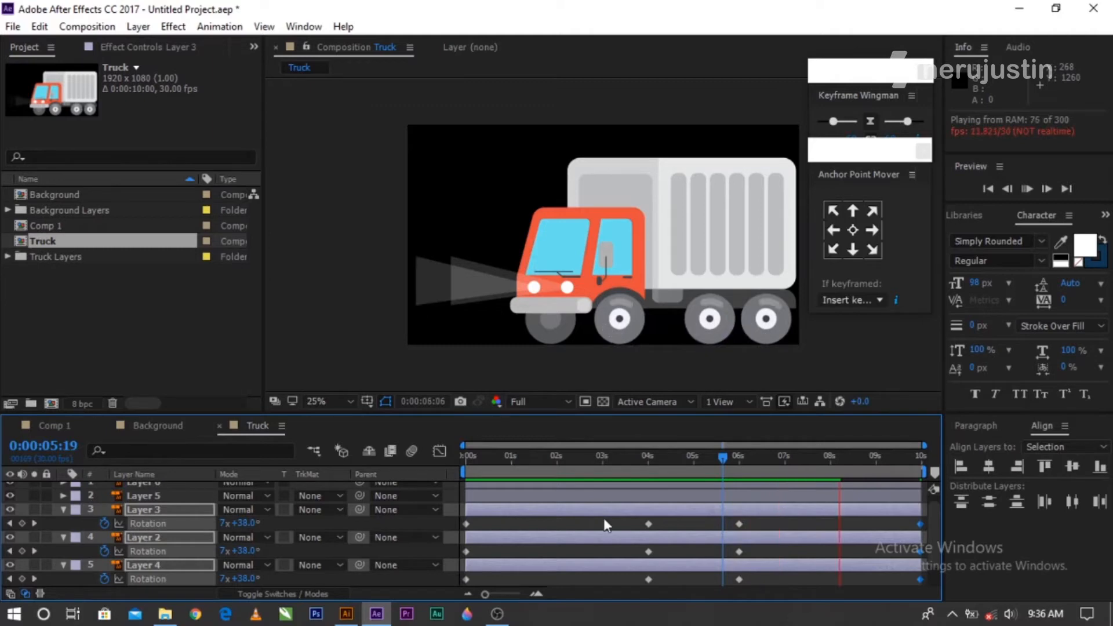
{"action": "key", "text": "space"}
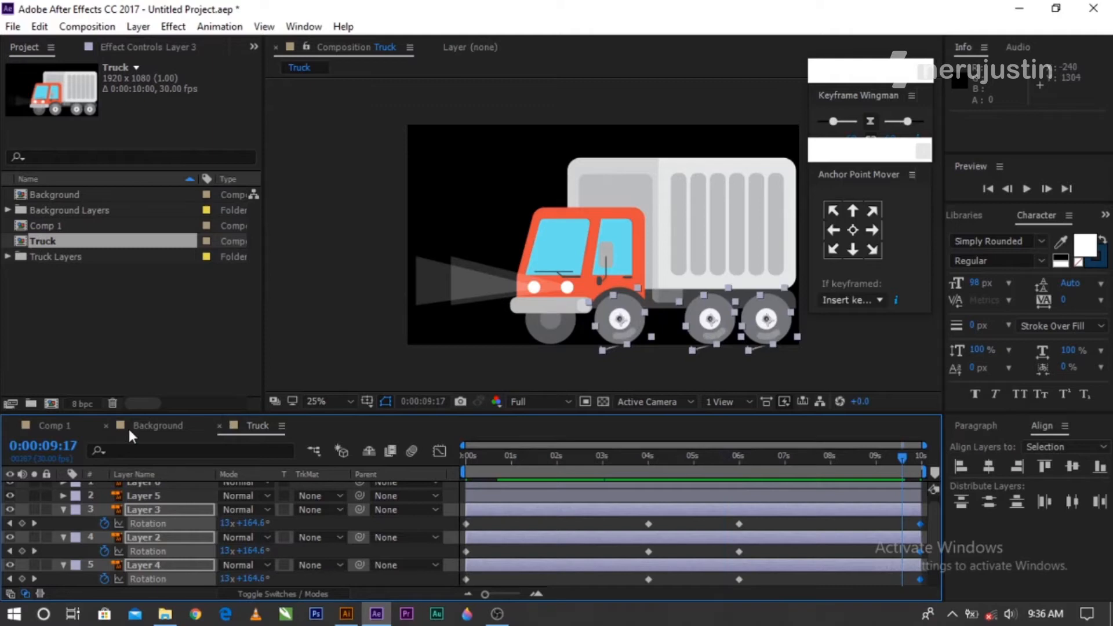
Add the Truck composition as the top layer of the Background composition.
{"action": "left_click", "coordinate": [130, 430]}
{"action": "left_click_drag", "start_coordinate": [86, 244], "coordinate": [183, 484]}
{"action": "left_click_drag", "start_coordinate": [462, 402], "coordinate": [461, 402]}
Set the Truck layer's Scale to 20%.
{"action": "key", "text": "s"}
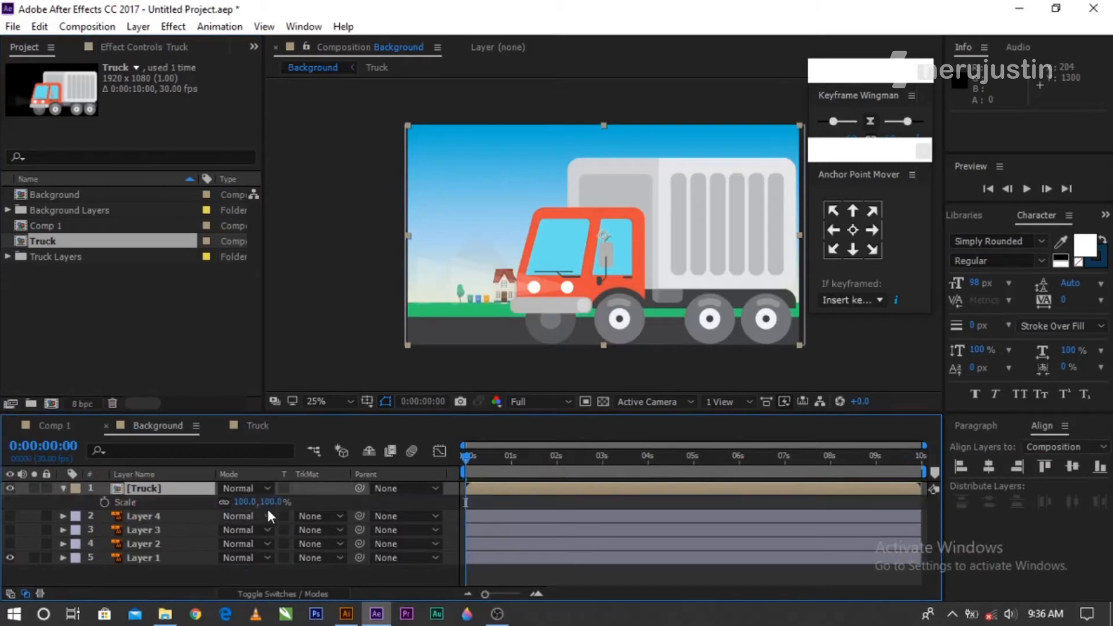
{"action": "left_click_drag", "start_coordinate": [265, 503], "coordinate": [220, 509]}
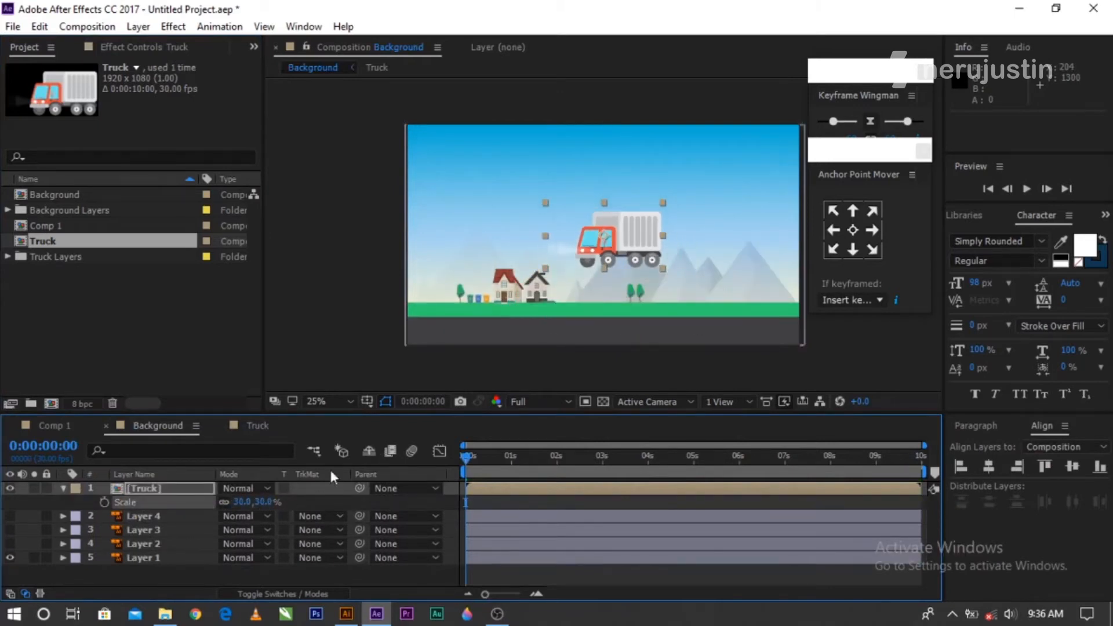
{"action": "left_click", "coordinate": [265, 502]}
{"action": "type", "text": "20"}
{"action": "key", "text": "Return"}
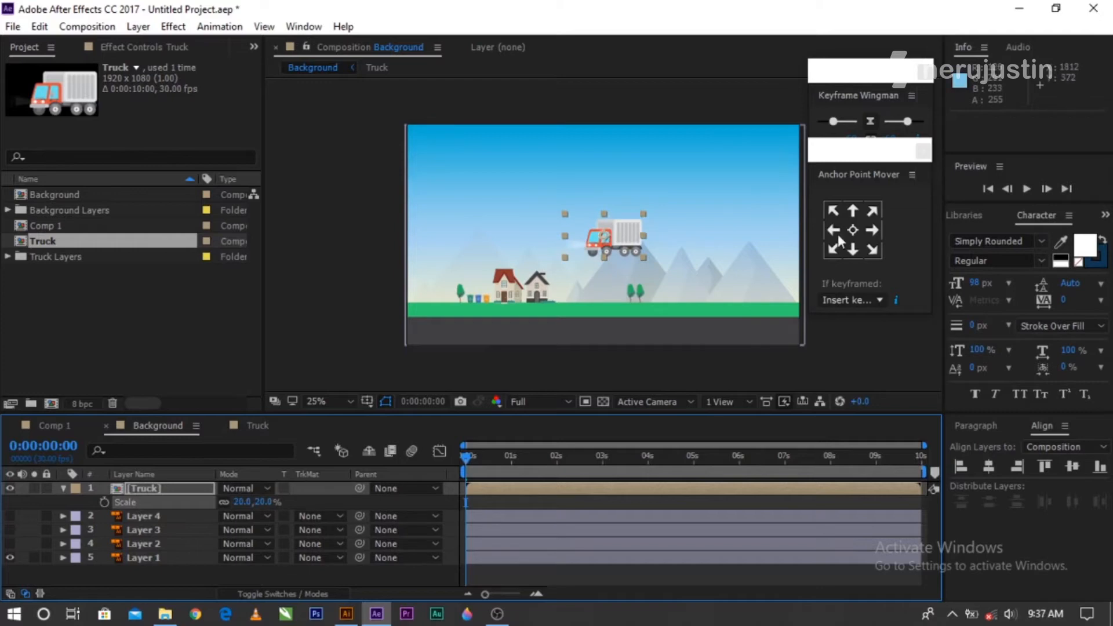
Center the Truck layer's anchor point and place the truck with its wheels on the road's edge at about 1652, 837.
{"action": "left_click", "coordinate": [852, 230]}
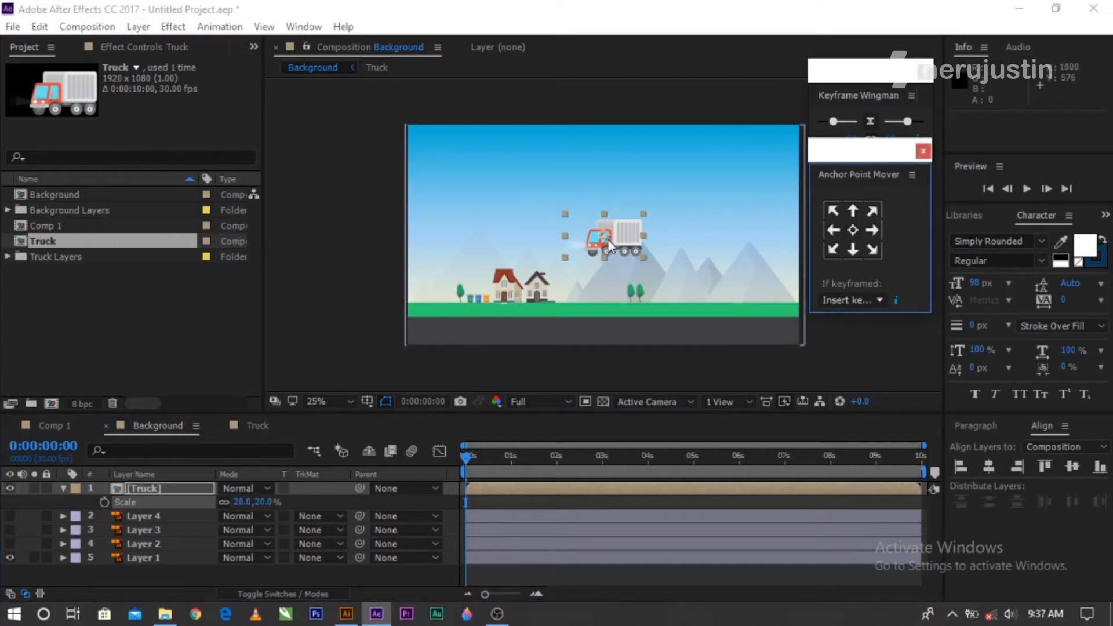
{"action": "left_click_drag", "start_coordinate": [609, 246], "coordinate": [749, 301]}
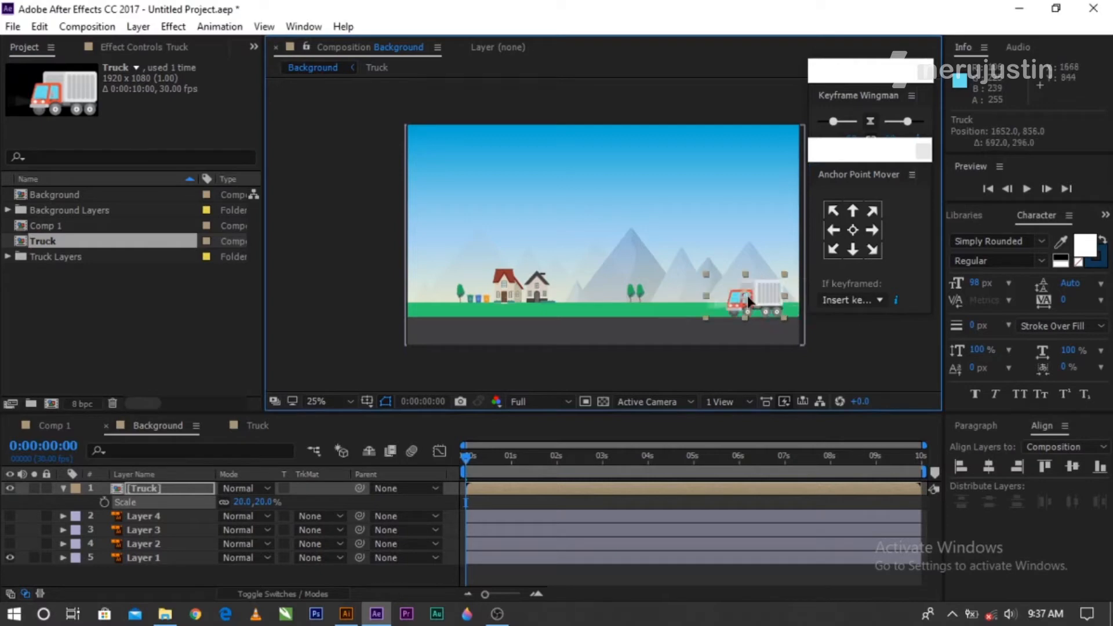
{"action": "scroll", "coordinate": [761, 300], "scroll_direction": "up", "scroll_amount": 4}
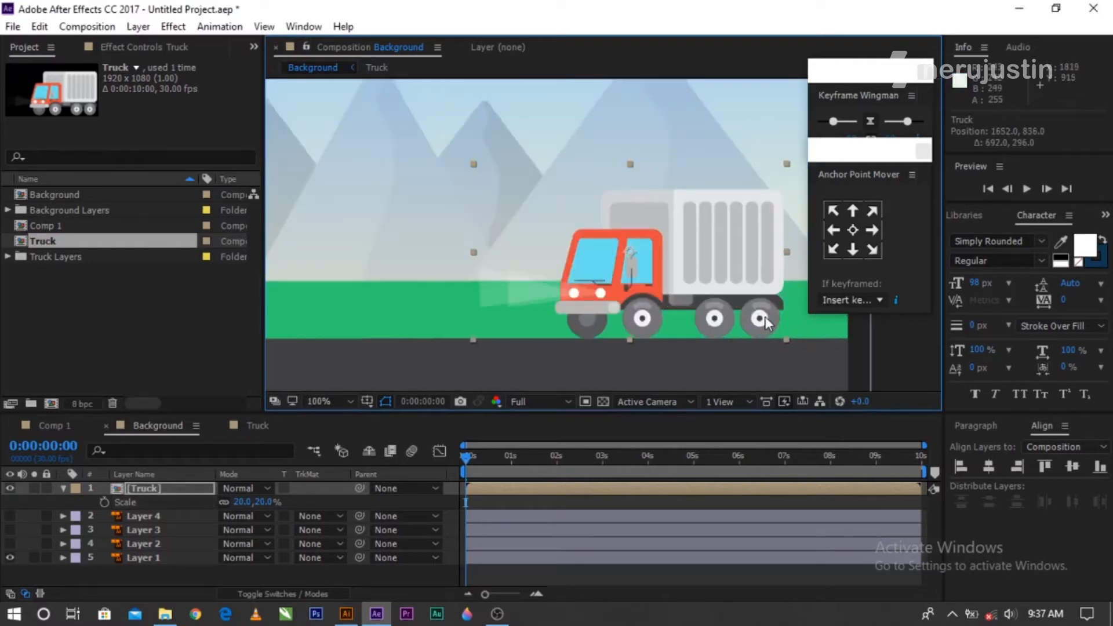
{"action": "left_click_drag", "start_coordinate": [760, 319], "coordinate": [760, 318]}
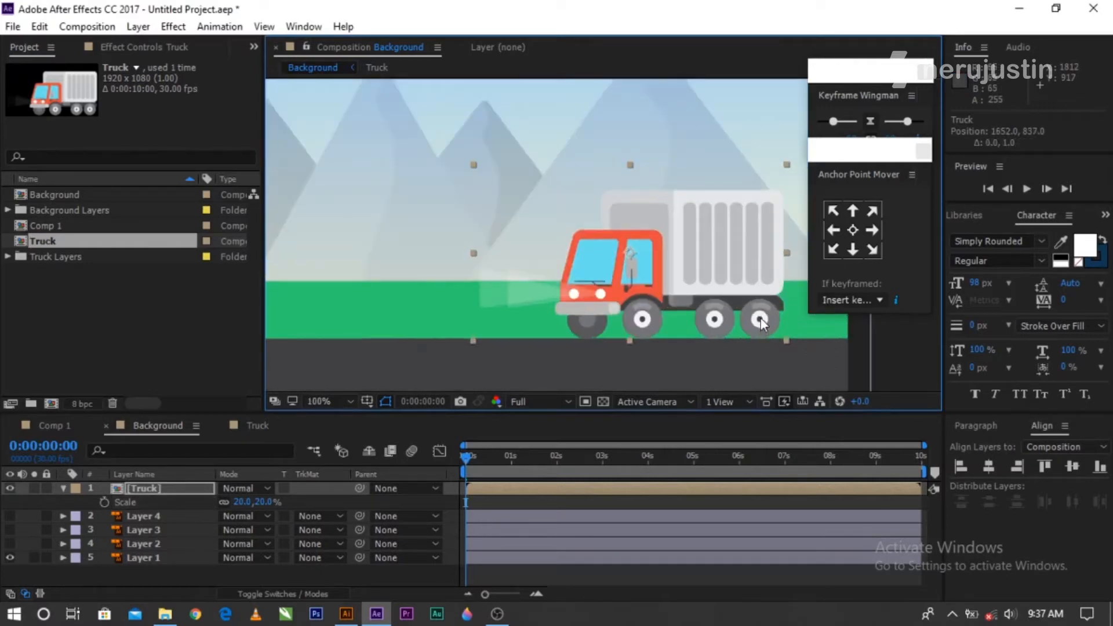
Move the truck horizontally past the scene's right edge to about 2024, 837 and keep its layer selected.
{"action": "scroll", "coordinate": [615, 382], "scroll_direction": "down", "scroll_amount": 5}
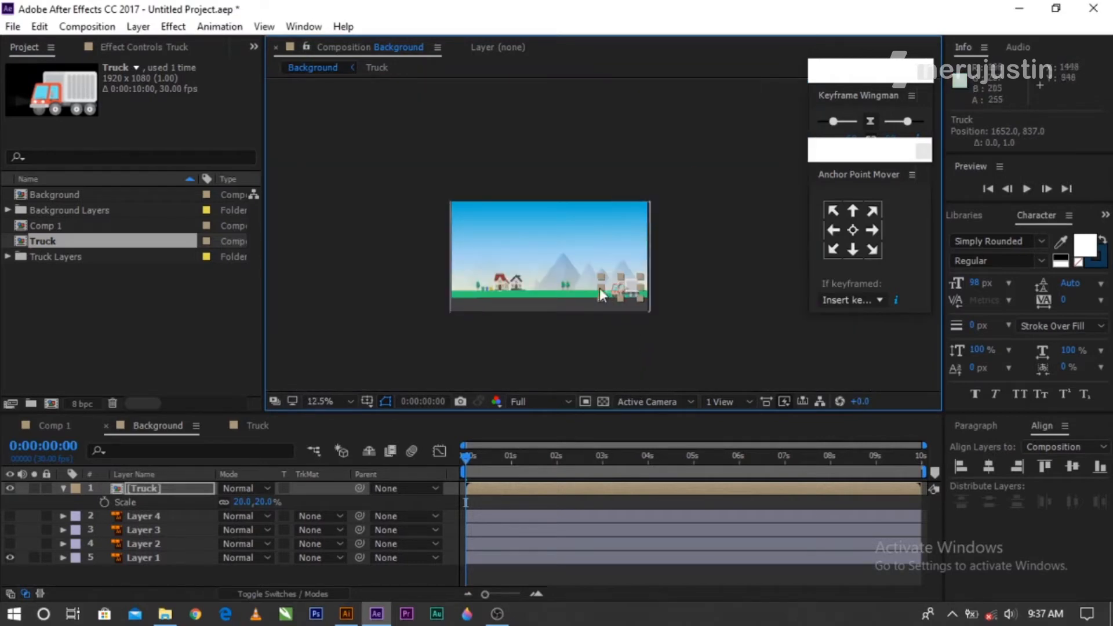
{"action": "scroll", "coordinate": [613, 284], "scroll_direction": "up", "scroll_amount": 1}
{"action": "left_click_drag", "start_coordinate": [651, 287], "coordinate": [726, 289]}
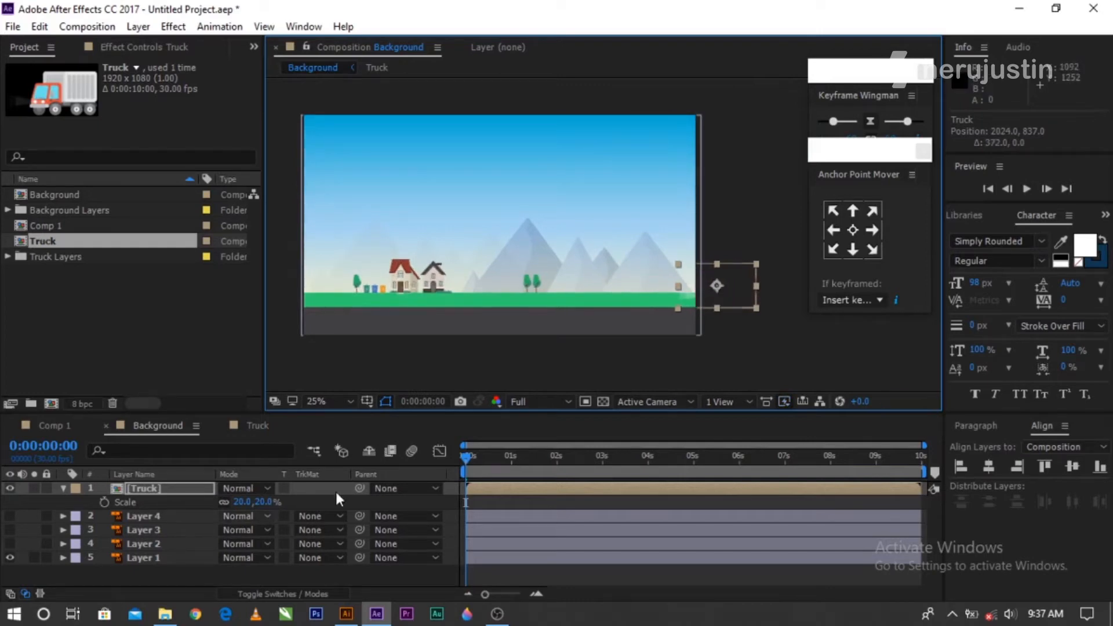
{"action": "left_click", "coordinate": [153, 487]}
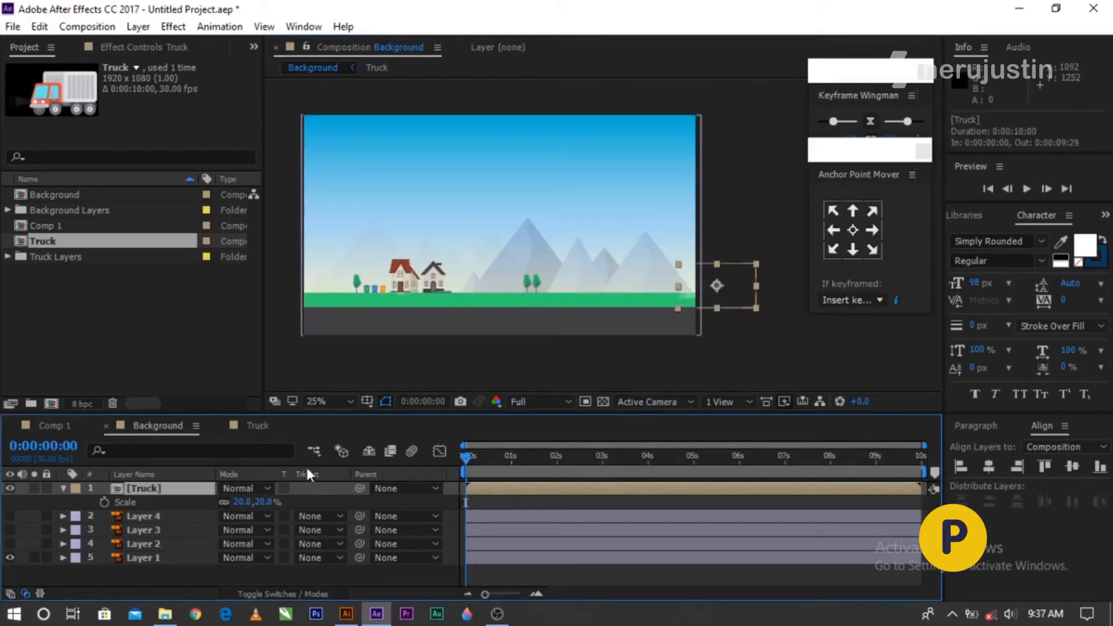
Keyframe the Truck layer's Position at 0:00:00:00 beyond the scene's right edge and at 616, 837 at 0:00:03:29.
{"action": "key", "text": "p"}
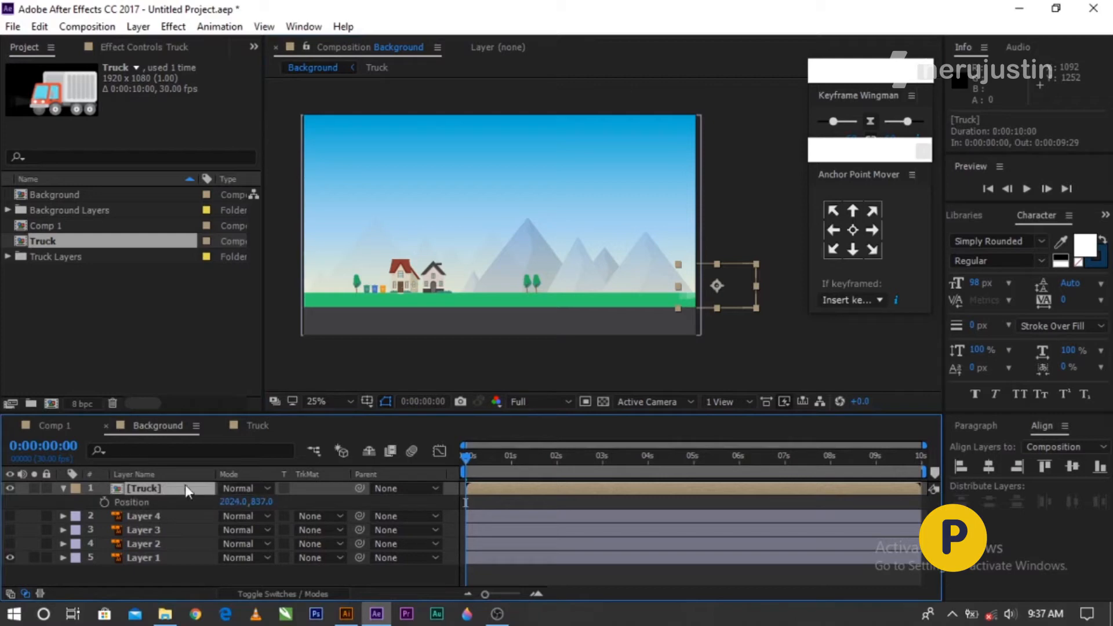
{"action": "left_click", "coordinate": [104, 502]}
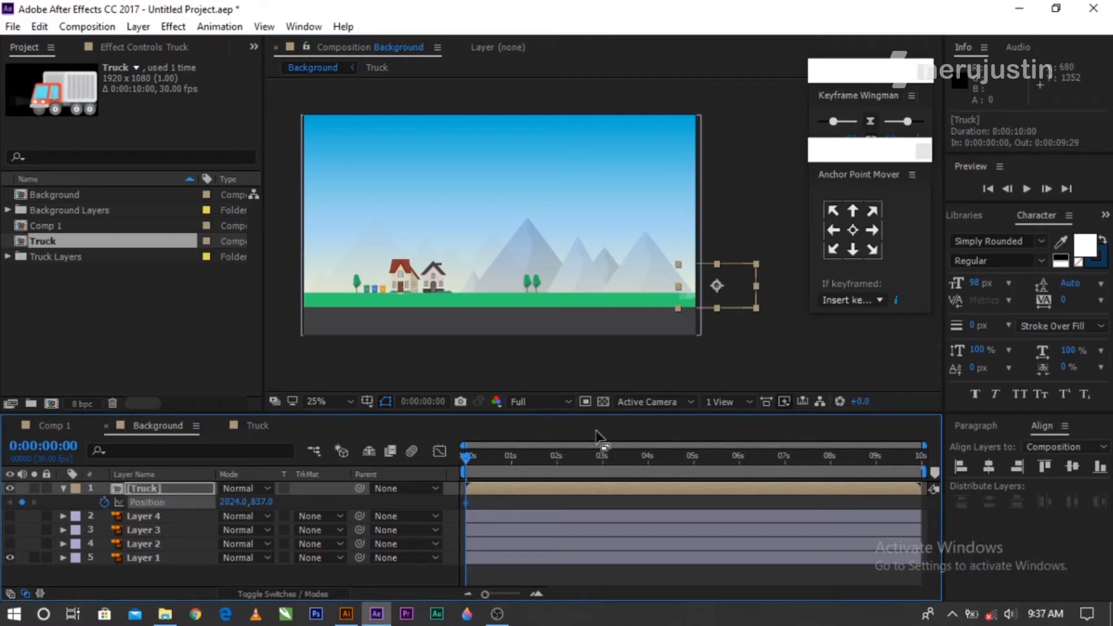
{"action": "left_click", "coordinate": [259, 427]}
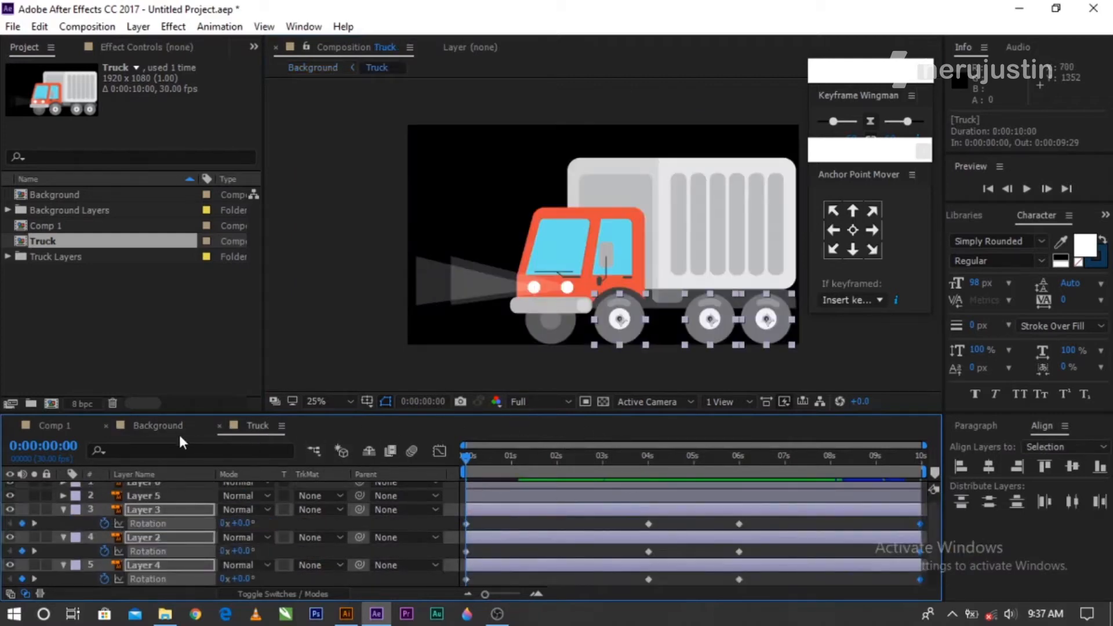
{"action": "left_click", "coordinate": [162, 428]}
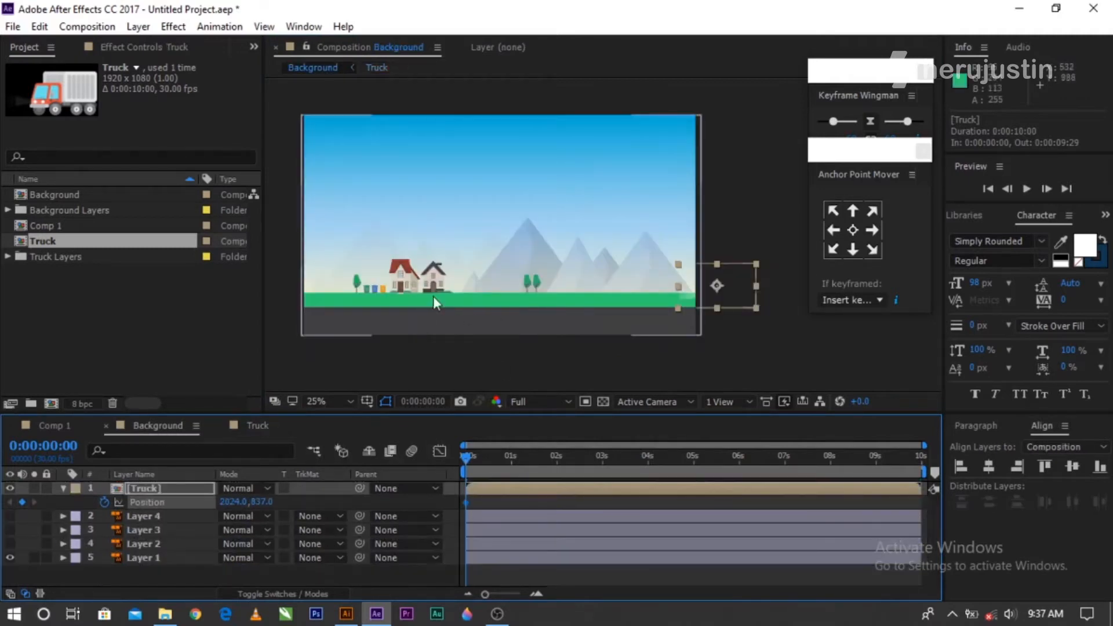
{"action": "left_click", "coordinate": [647, 459]}
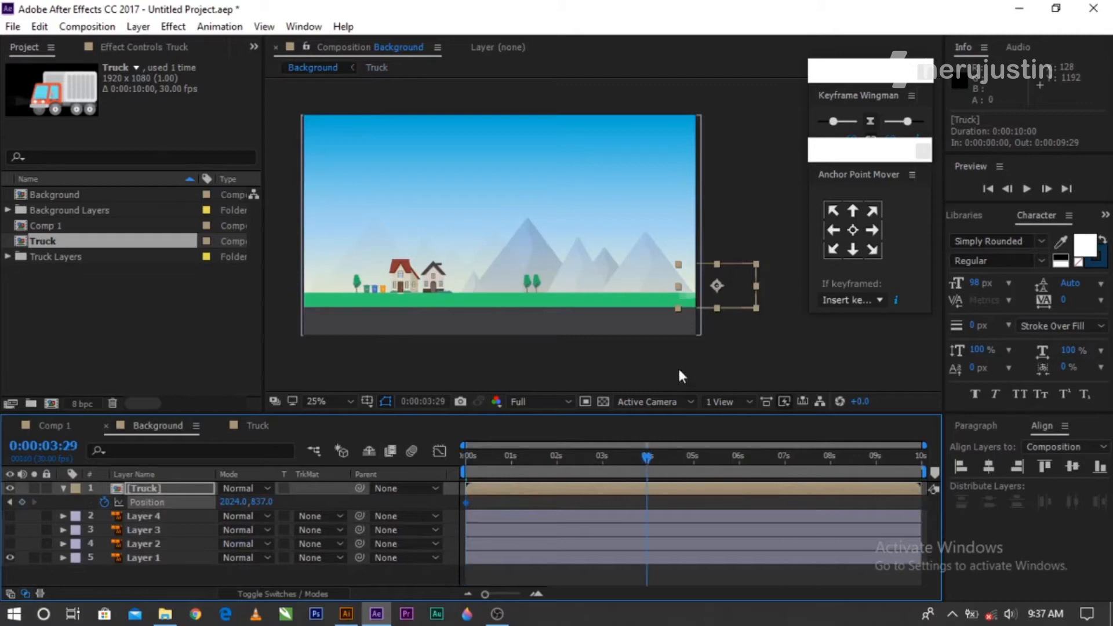
{"action": "left_click_drag", "start_coordinate": [714, 287], "coordinate": [428, 290]}
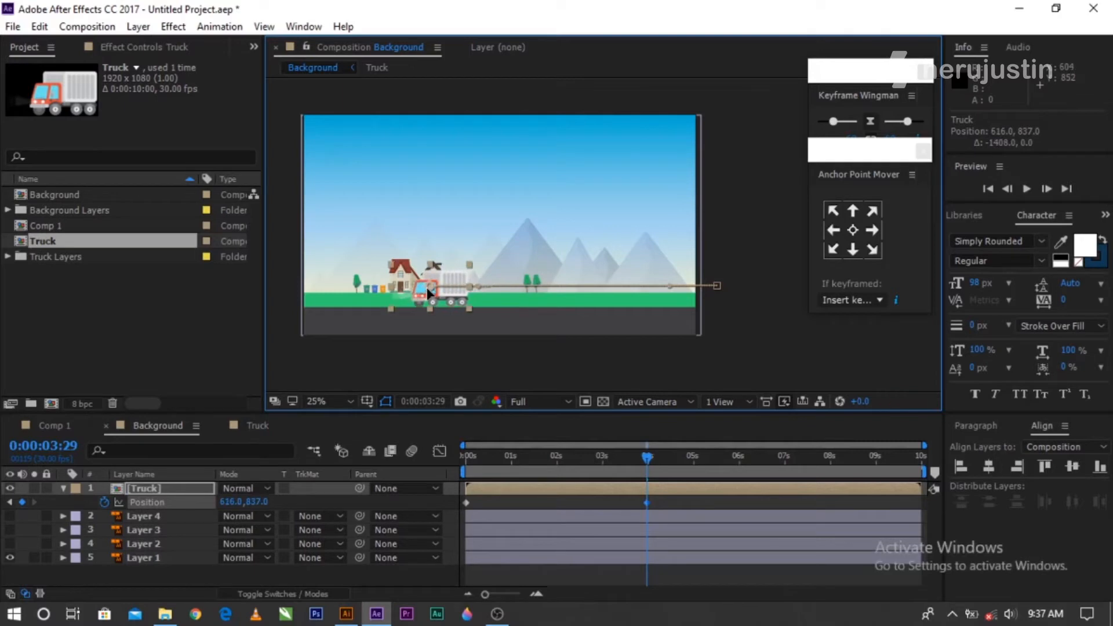
Copy the truck's 0:00:03:29 Position keyframe to 0:00:05:29 and move the truck to -288, 837 at 0:00:09:29.
{"action": "key", "text": "ctrl+c"}
{"action": "left_click", "coordinate": [739, 461]}
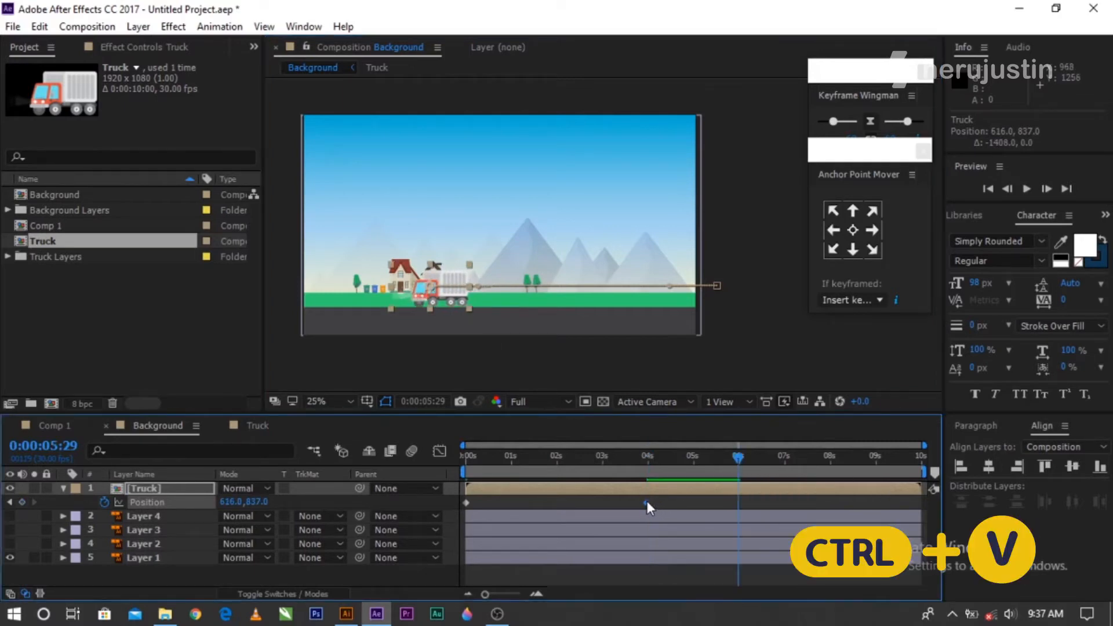
{"action": "left_click", "coordinate": [647, 502]}
{"action": "key", "text": "ctrl+c"}
{"action": "key", "text": "ctrl+v"}
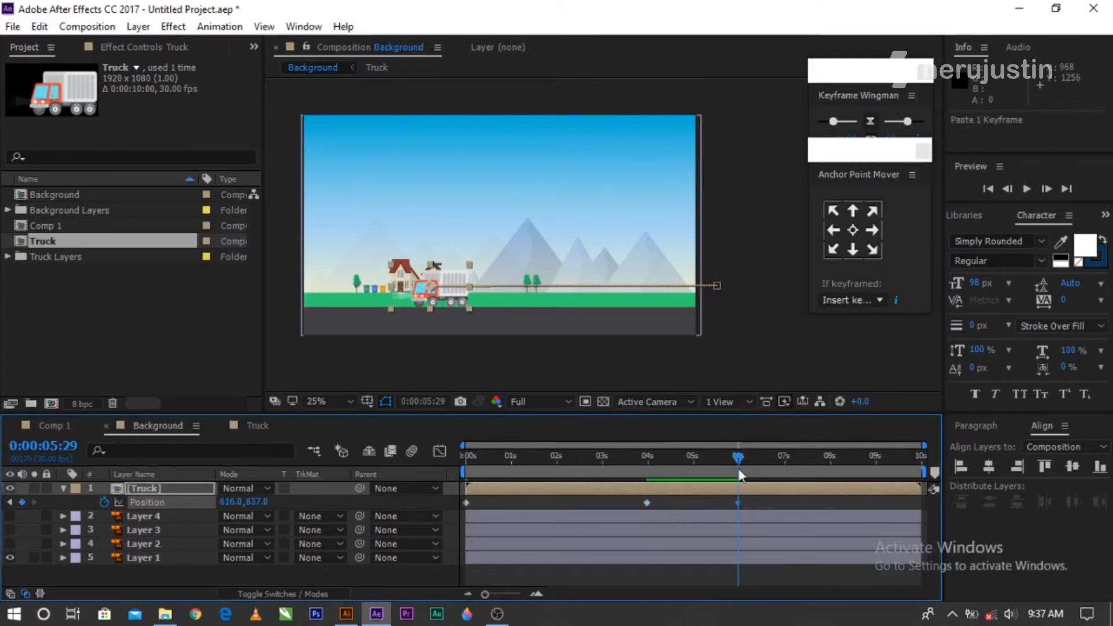
{"action": "left_click_drag", "start_coordinate": [791, 464], "coordinate": [941, 473]}
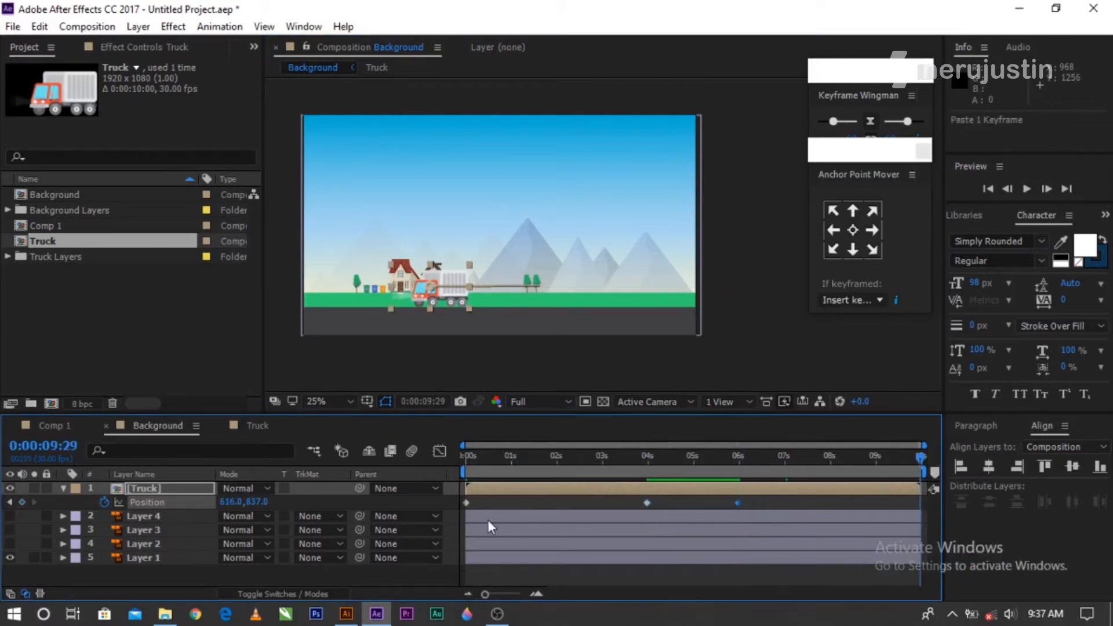
{"action": "left_click_drag", "start_coordinate": [432, 289], "coordinate": [264, 306]}
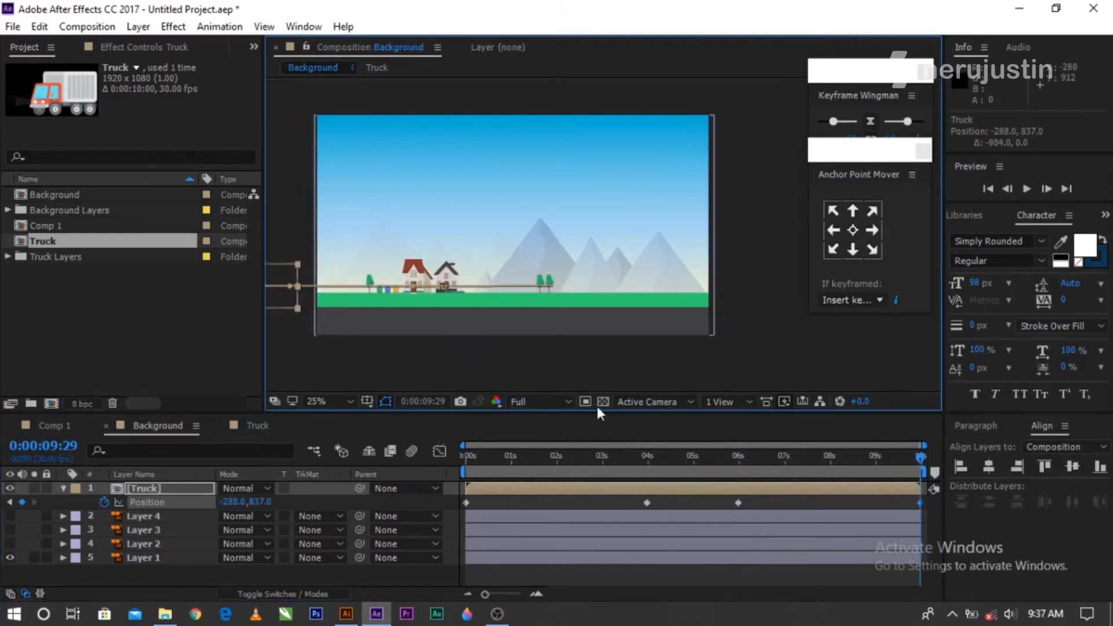
Make the box layers 2, 3 and 4 visible at 0:00:04:00 and place them above the Truck layer in the layer stack.
{"action": "left_click", "coordinate": [649, 457]}
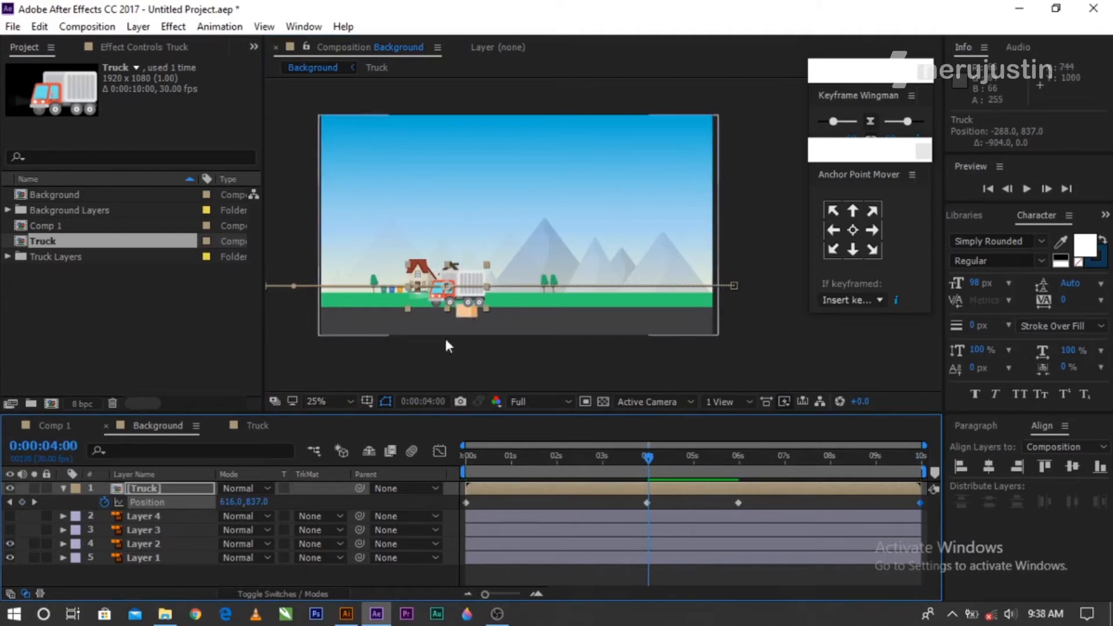
{"action": "left_click", "coordinate": [10, 530]}
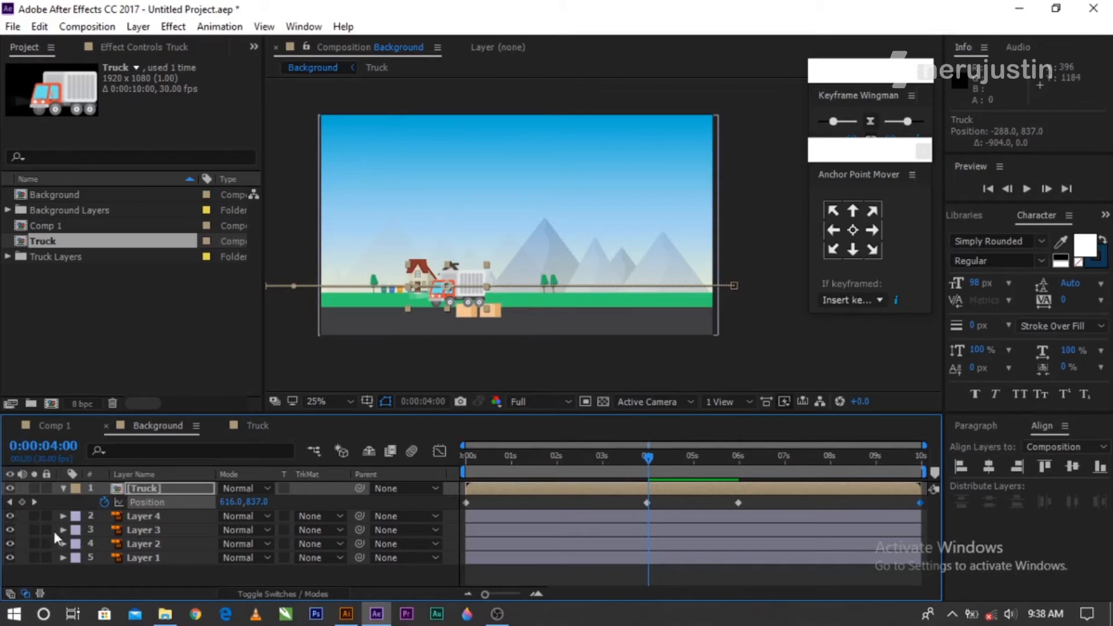
{"action": "left_click", "coordinate": [144, 548]}
{"action": "left_click", "coordinate": [151, 516], "text": "shift"}
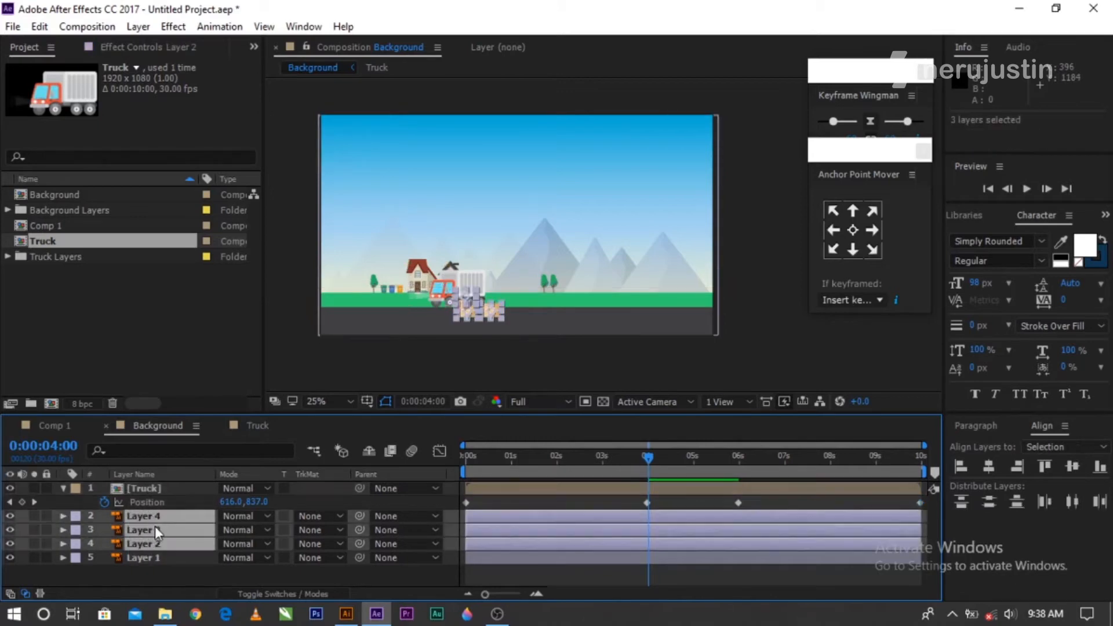
{"action": "left_click_drag", "start_coordinate": [159, 530], "coordinate": [325, 470]}
{"action": "left_click", "coordinate": [736, 320]}
{"action": "scroll", "coordinate": [435, 292], "scroll_direction": "up", "scroll_amount": 2}
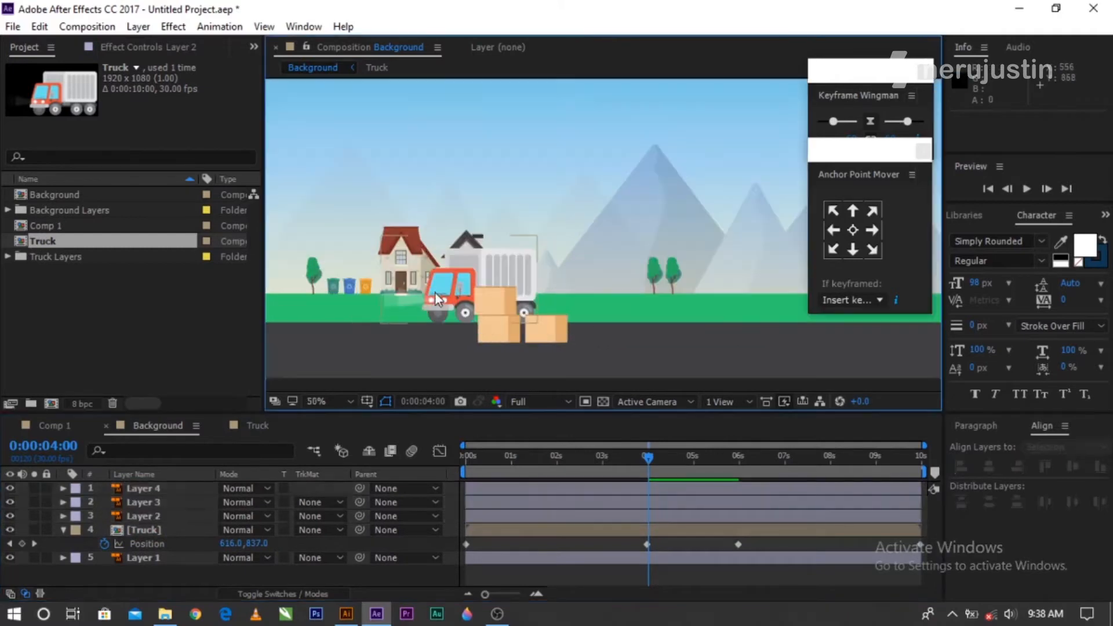
Set the Scale of the three box layers, Layer 2, Layer 3 and Layer 4, to 66%.
{"action": "left_click", "coordinate": [158, 517]}
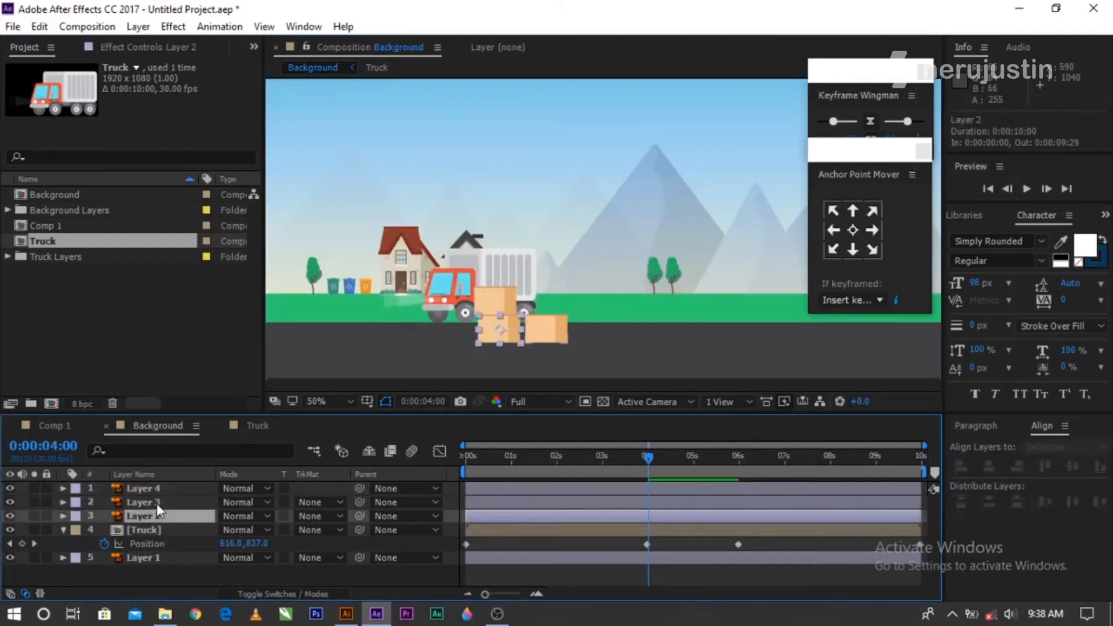
{"action": "left_click", "coordinate": [157, 503], "text": "ctrl"}
{"action": "left_click", "coordinate": [158, 490], "text": "ctrl"}
{"action": "key", "text": "s"}
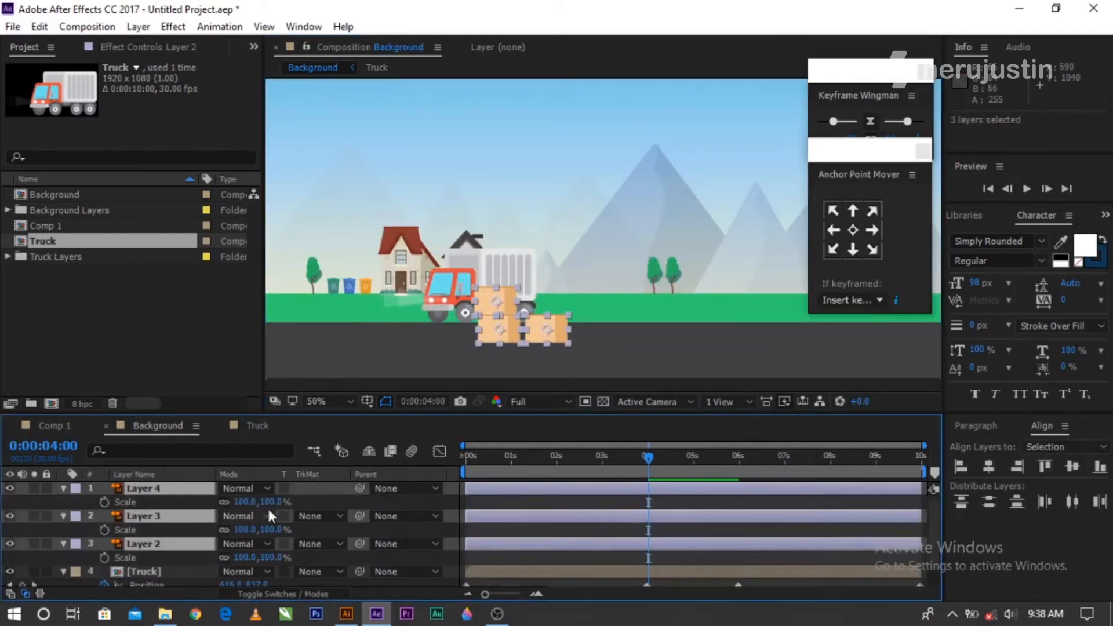
{"action": "left_click_drag", "start_coordinate": [267, 504], "coordinate": [237, 502]}
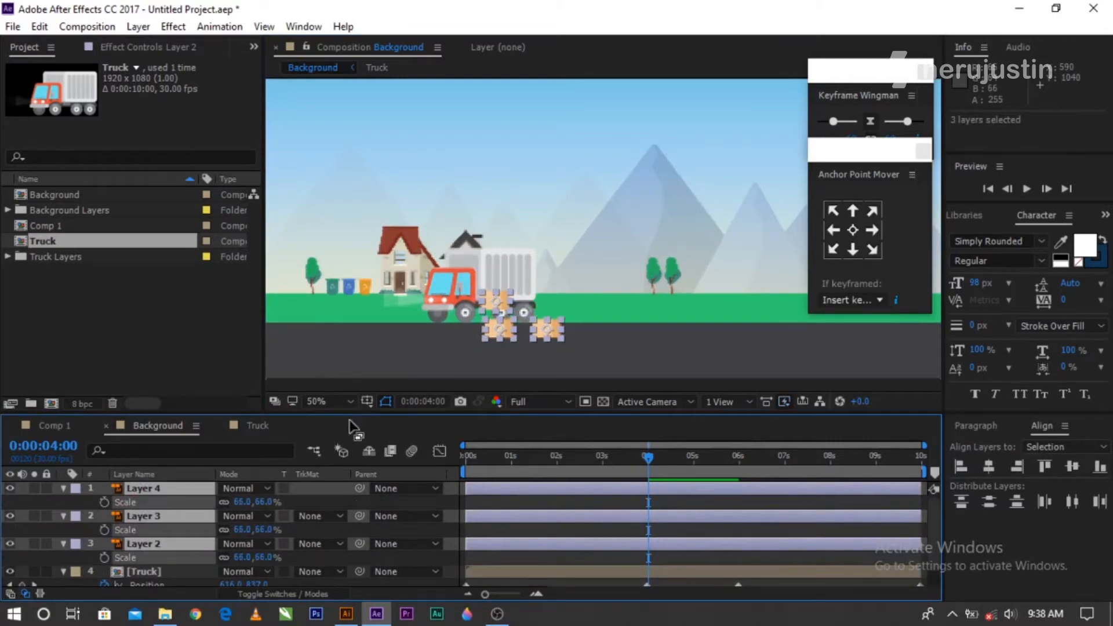
{"action": "left_click", "coordinate": [243, 347]}
{"action": "left_click", "coordinate": [600, 350]}
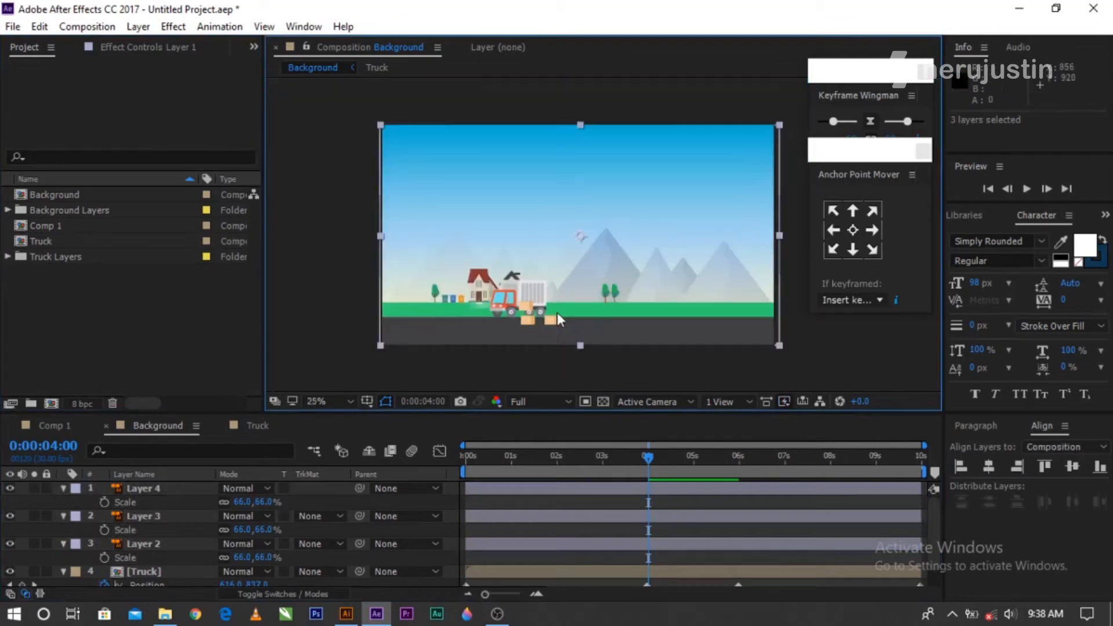
Restack the boxes by moving Layer 4 to about 740, 912 and Layer 3 to about 790, 965.
{"action": "scroll", "coordinate": [501, 318], "scroll_direction": "up", "scroll_amount": 2}
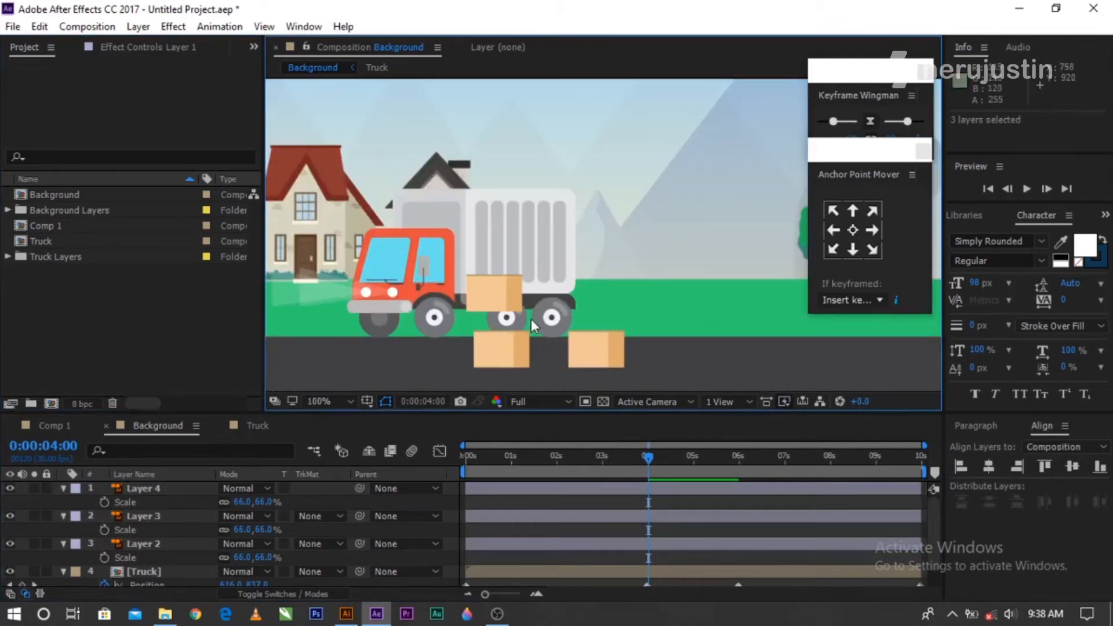
{"action": "left_click", "coordinate": [141, 490]}
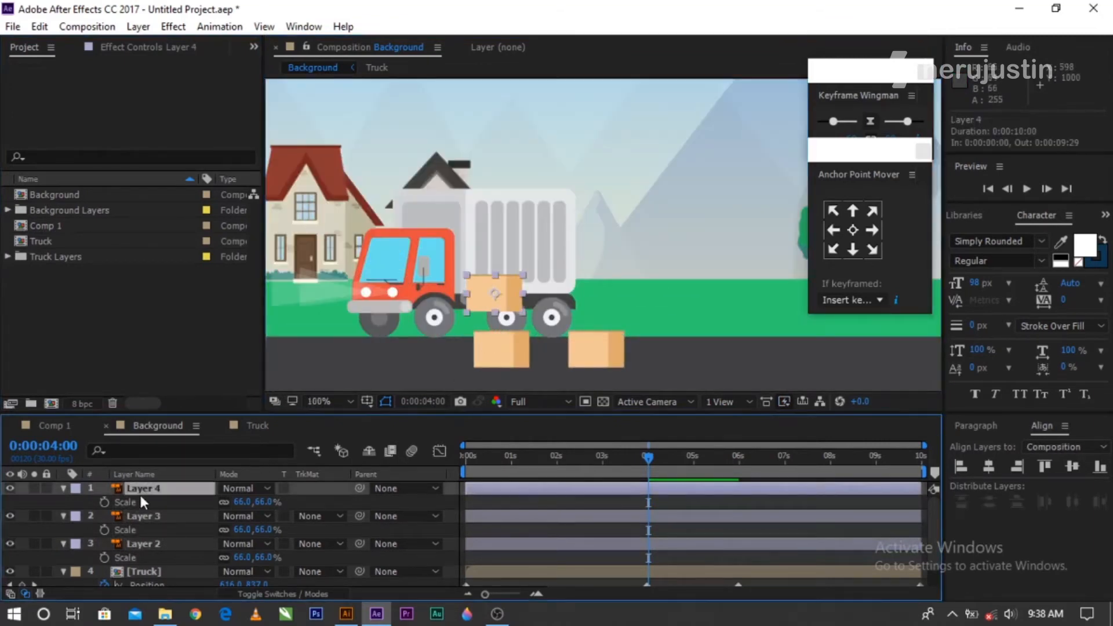
{"action": "left_click_drag", "start_coordinate": [502, 312], "coordinate": [523, 327]}
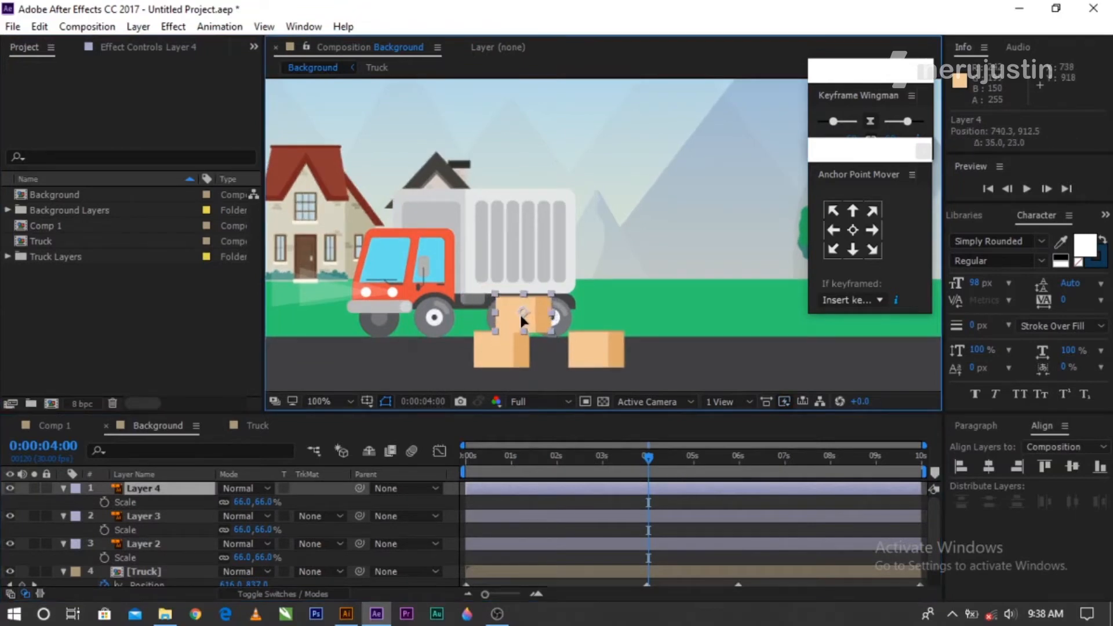
{"action": "key", "text": "Return"}
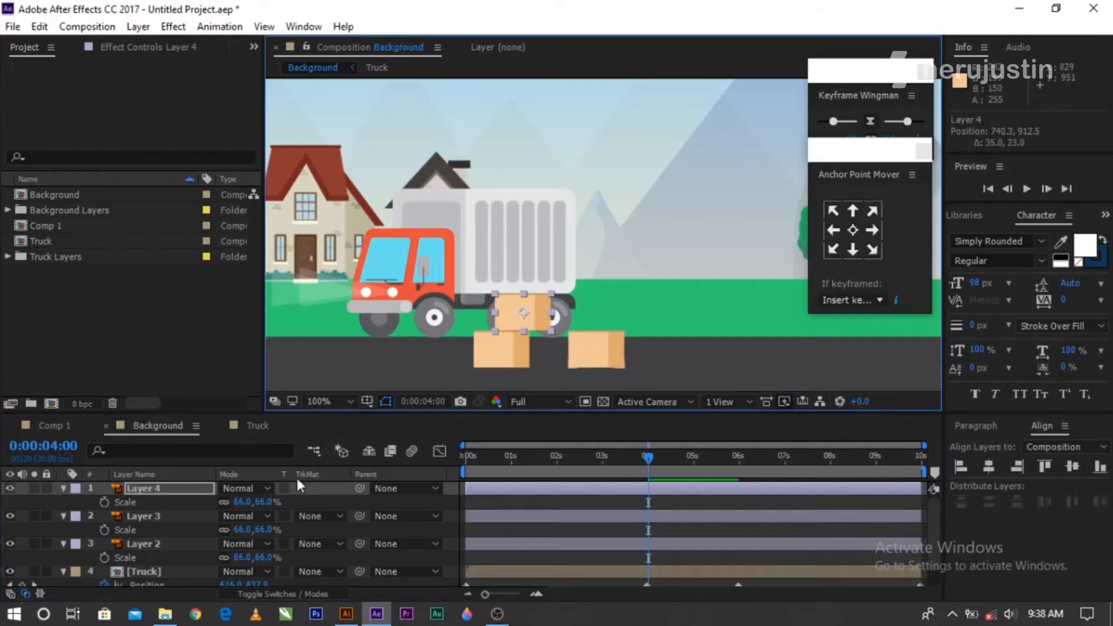
{"action": "left_click", "coordinate": [613, 360]}
{"action": "left_click_drag", "start_coordinate": [597, 349], "coordinate": [582, 357]}
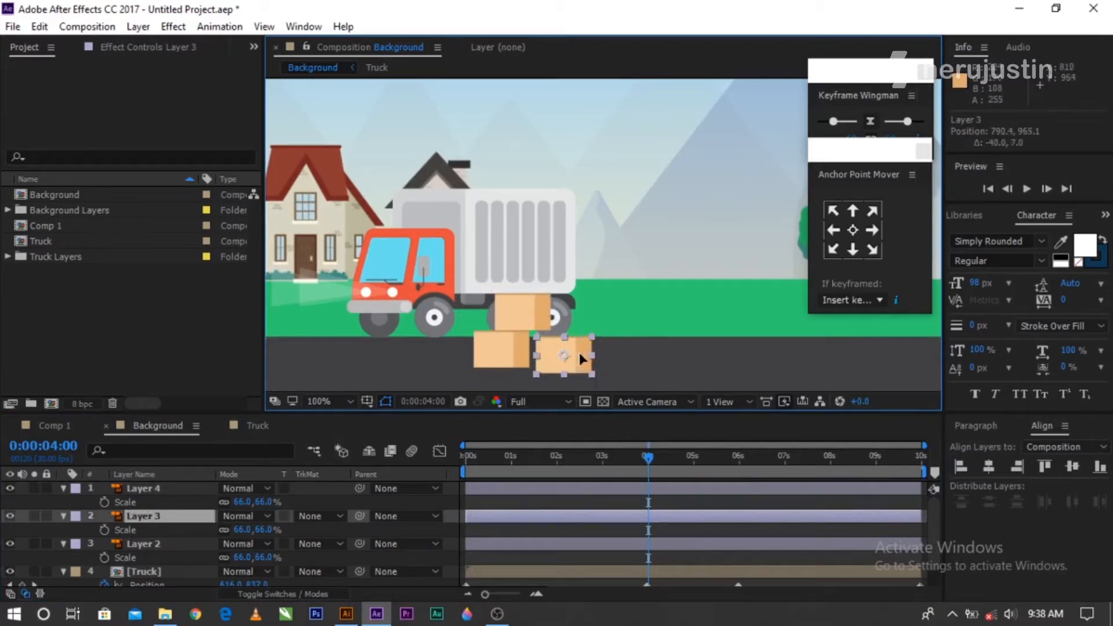
Scale the top box, Layer 4, to 57% and reposition it on the stack at about 742, 915.
{"action": "left_click", "coordinate": [174, 490]}
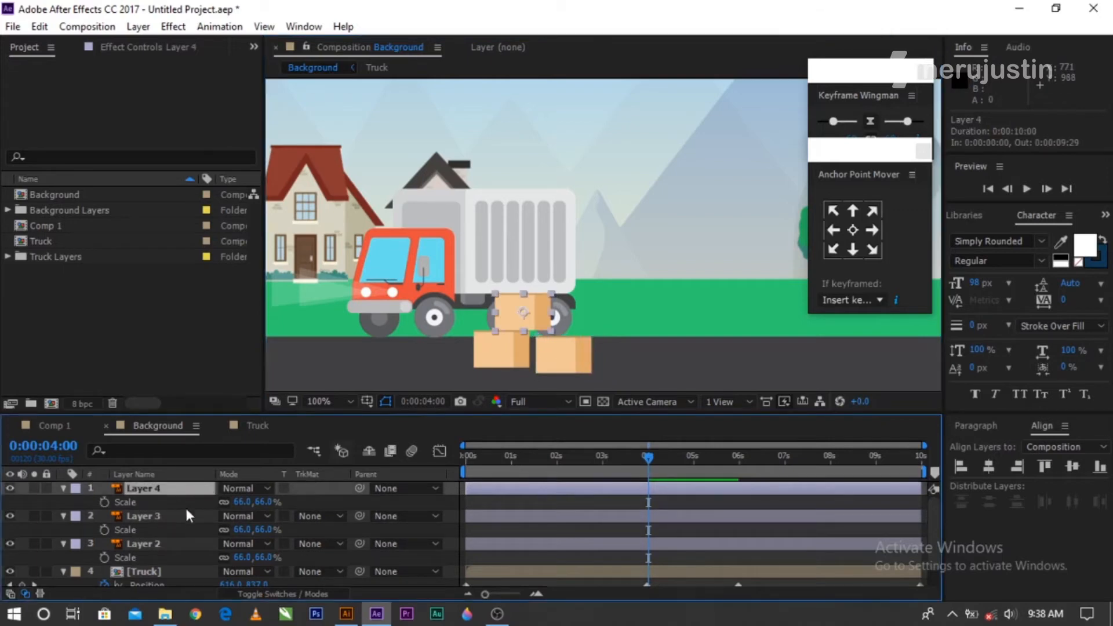
{"action": "key", "text": "s"}
{"action": "key", "text": "s"}
{"action": "left_click_drag", "start_coordinate": [259, 502], "coordinate": [251, 502]}
{"action": "left_click_drag", "start_coordinate": [525, 315], "coordinate": [528, 323]}
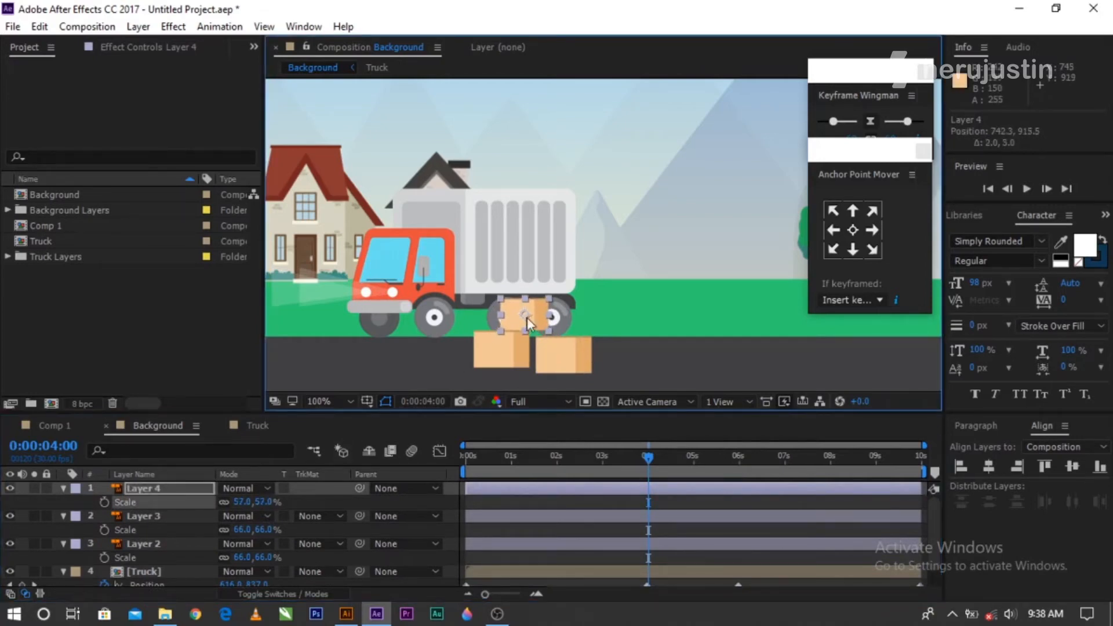
Set the Scale of the lower-right box, Layer 3, to 76%.
{"action": "left_click", "coordinate": [582, 350]}
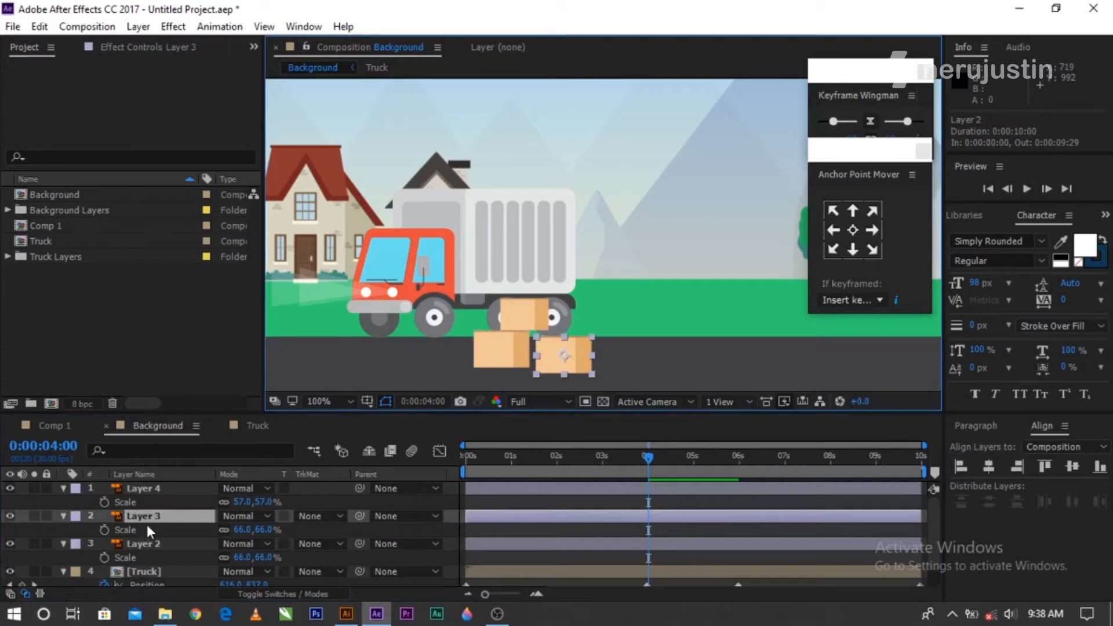
{"action": "left_click_drag", "start_coordinate": [259, 531], "coordinate": [265, 530]}
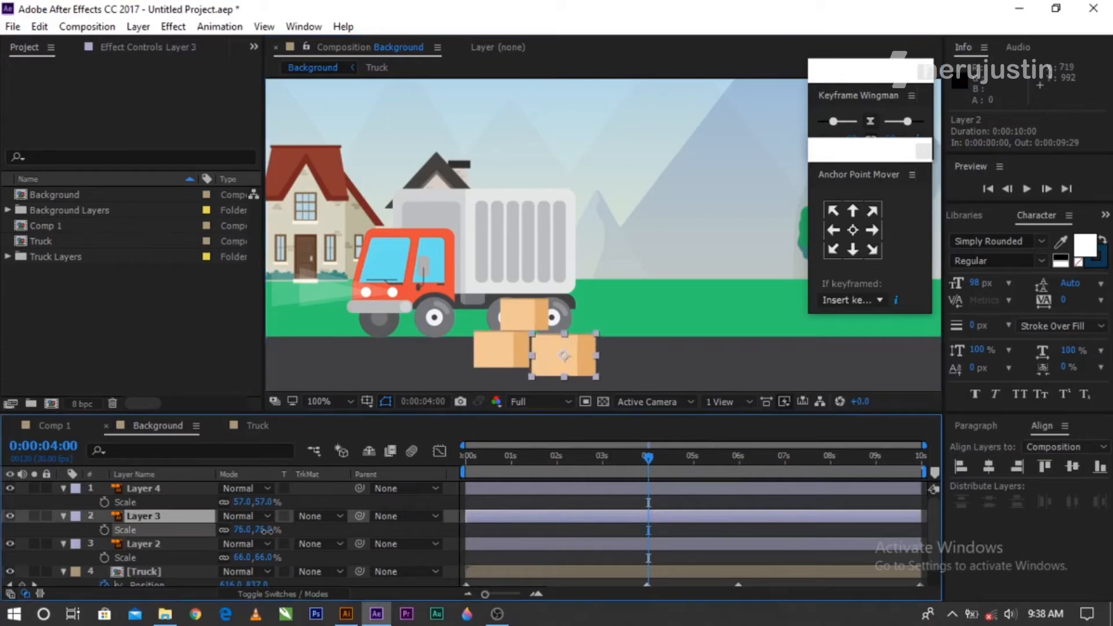
{"action": "scroll", "coordinate": [526, 266], "scroll_direction": "down", "scroll_amount": 3}
{"action": "scroll", "coordinate": [531, 271], "scroll_direction": "up", "scroll_amount": 3}
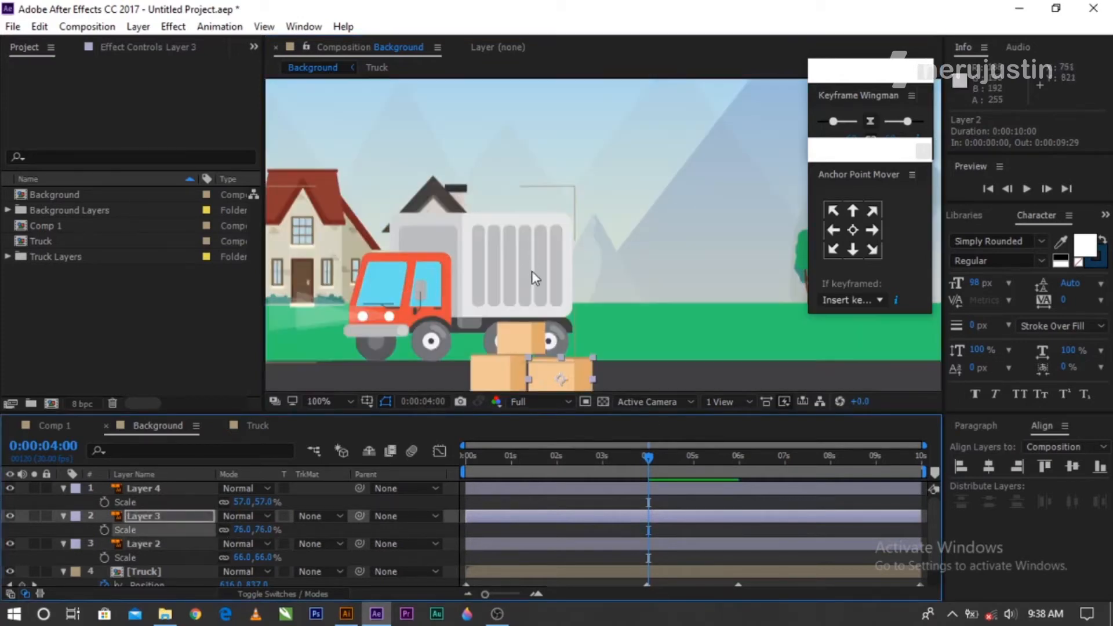
Select the lower-left box, Layer 2, and set the current time to 0:00:04:15.
{"action": "left_click", "coordinate": [167, 492]}
{"action": "left_click", "coordinate": [189, 516]}
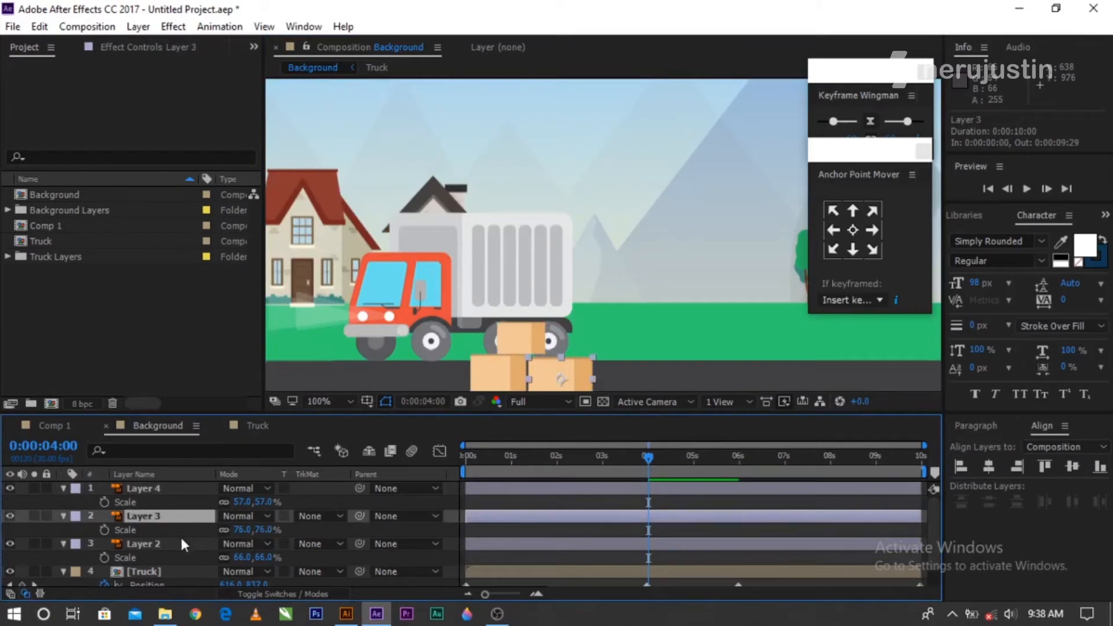
{"action": "left_click", "coordinate": [179, 537]}
{"action": "scroll", "coordinate": [547, 349], "scroll_direction": "down", "scroll_amount": 2}
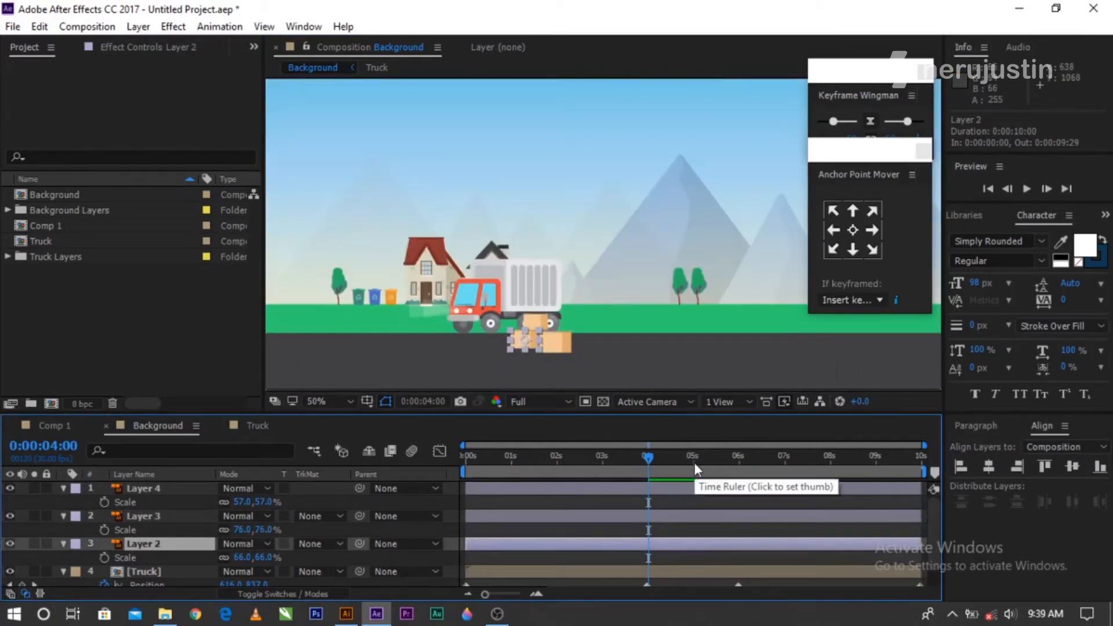
{"action": "key", "text": "equal"}
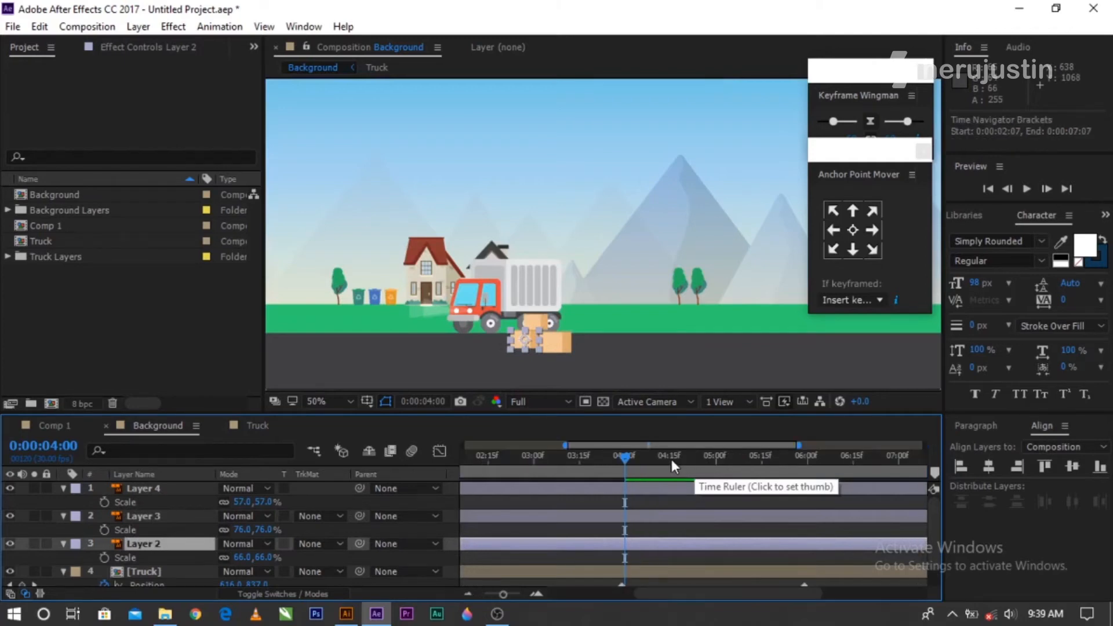
{"action": "left_click", "coordinate": [670, 460]}
{"action": "key", "text": "minus"}
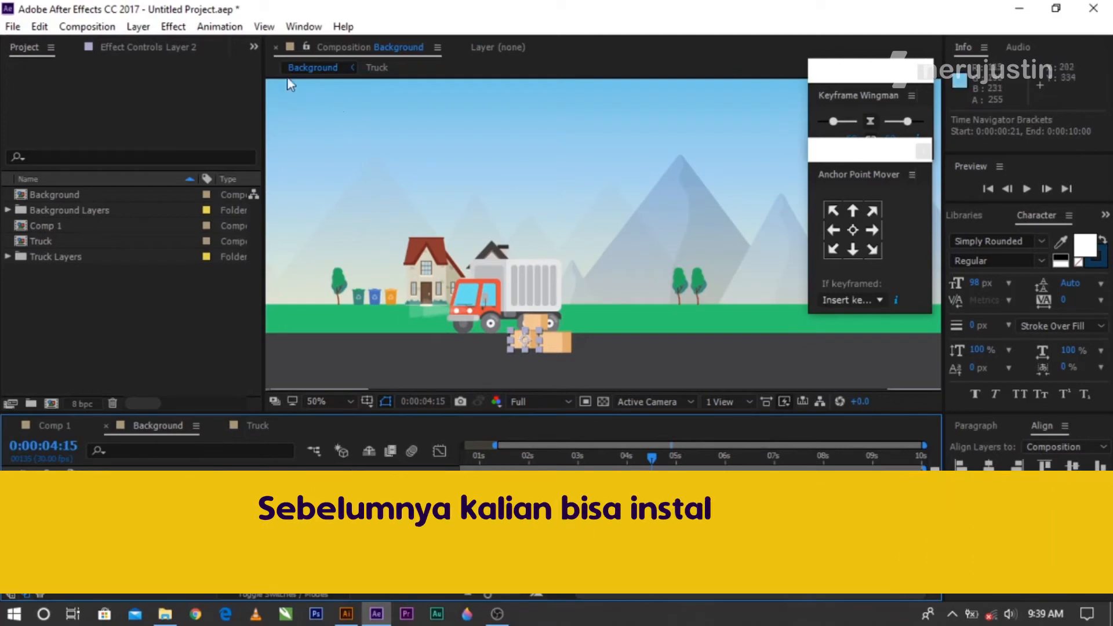
Apply Animation Composer's Overshoot Scale From Anchor Point 2 preset to Layer 2 as an In transition.
{"action": "left_click", "coordinate": [319, 33]}
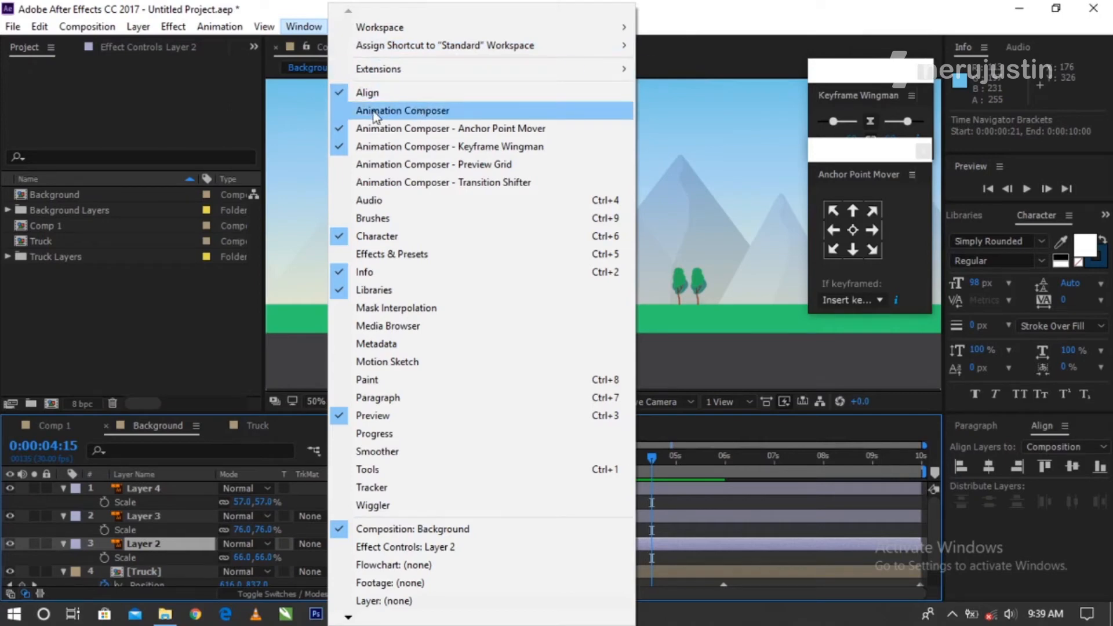
{"action": "left_click", "coordinate": [417, 111]}
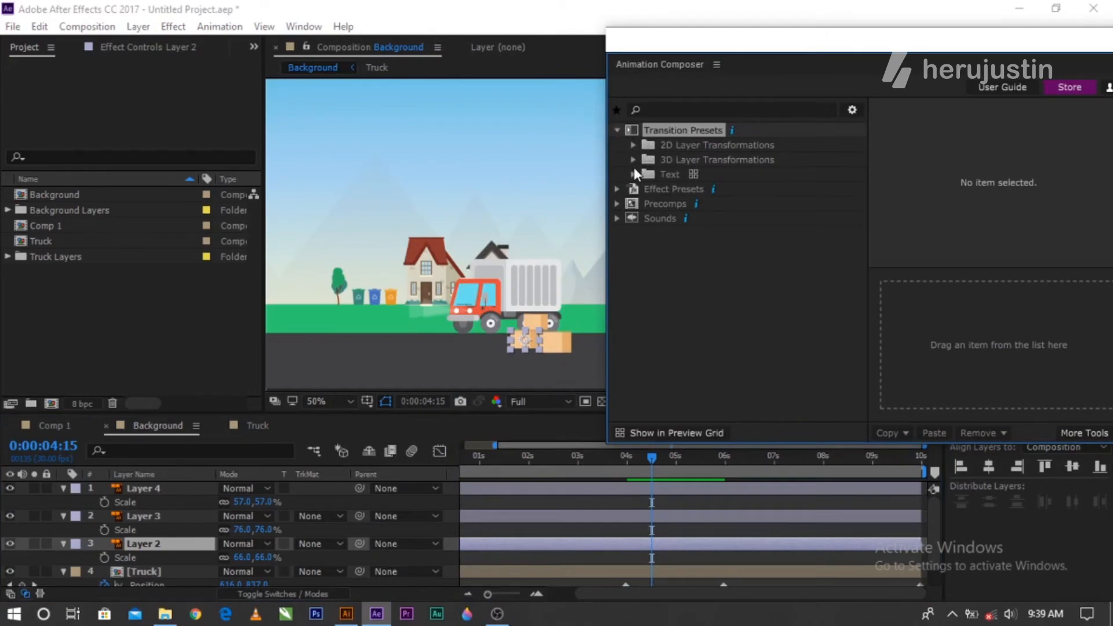
{"action": "left_click", "coordinate": [635, 146]}
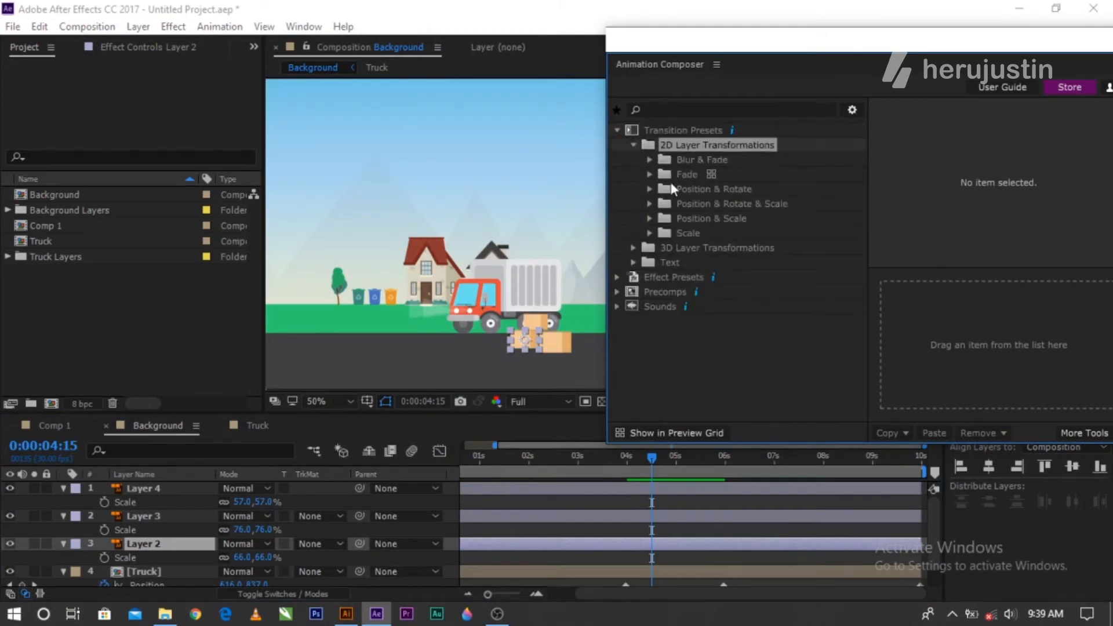
{"action": "left_click", "coordinate": [652, 233]}
{"action": "left_click_drag", "start_coordinate": [785, 50], "coordinate": [650, 44]}
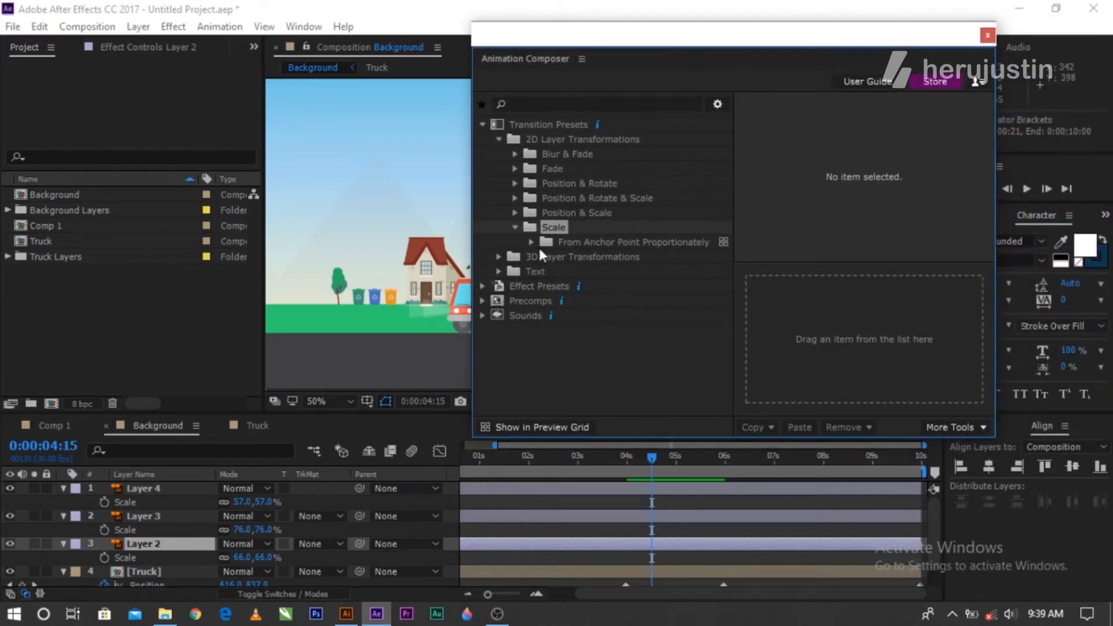
{"action": "left_click", "coordinate": [632, 246]}
{"action": "left_click", "coordinate": [633, 255]}
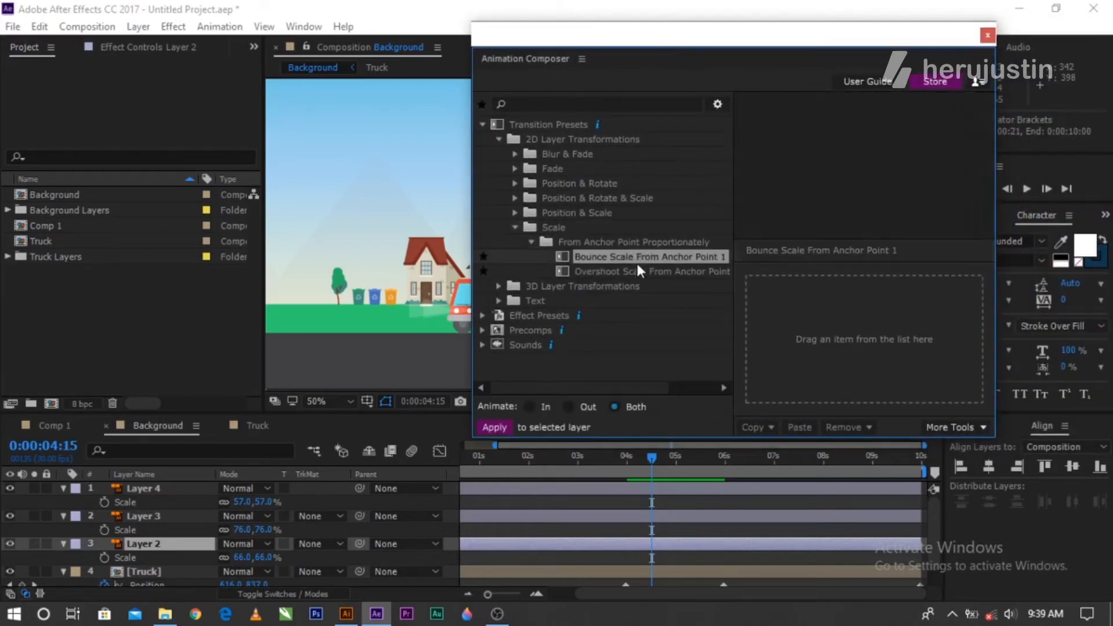
{"action": "left_click", "coordinate": [628, 270]}
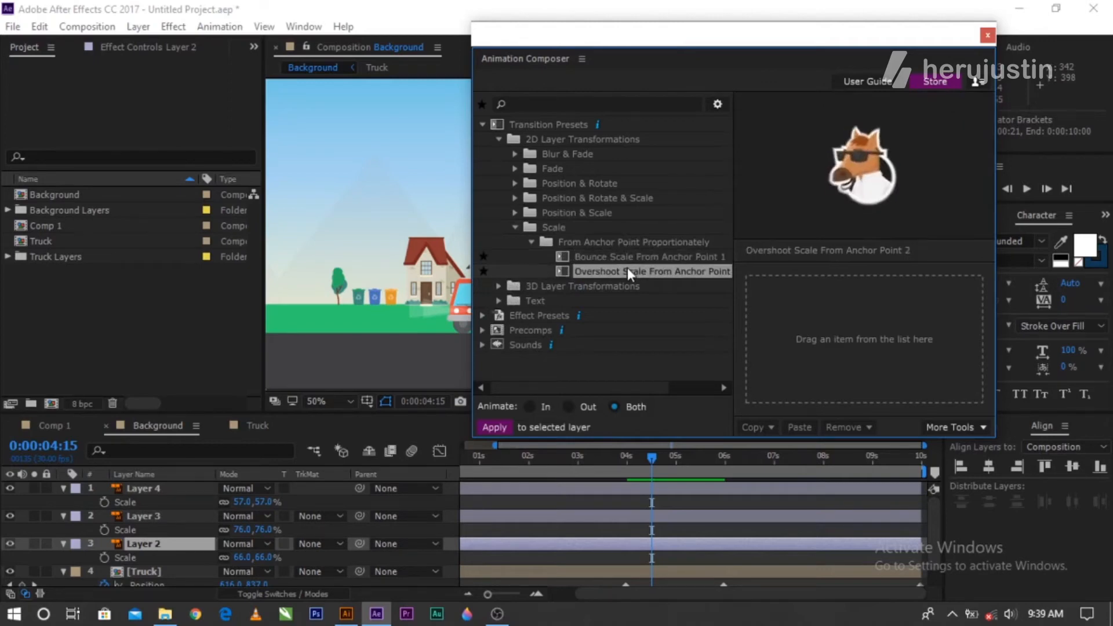
{"action": "left_click_drag", "start_coordinate": [612, 273], "coordinate": [805, 287]}
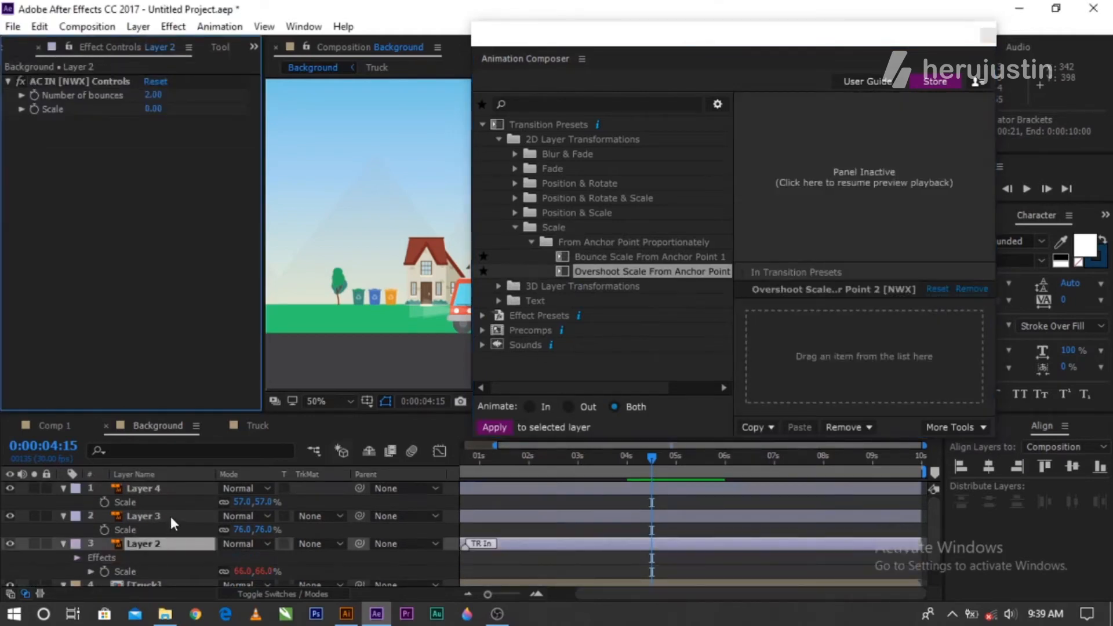
Apply the same Overshoot Scale From Anchor Point 2 In transition to Layer 3.
{"action": "left_click", "coordinate": [171, 516]}
{"action": "left_click_drag", "start_coordinate": [599, 270], "coordinate": [828, 311]}
Try to apply the Overshoot Scale From Anchor Point 2 transition to Layer 4, and close Animation Composer.
{"action": "left_click", "coordinate": [187, 501]}
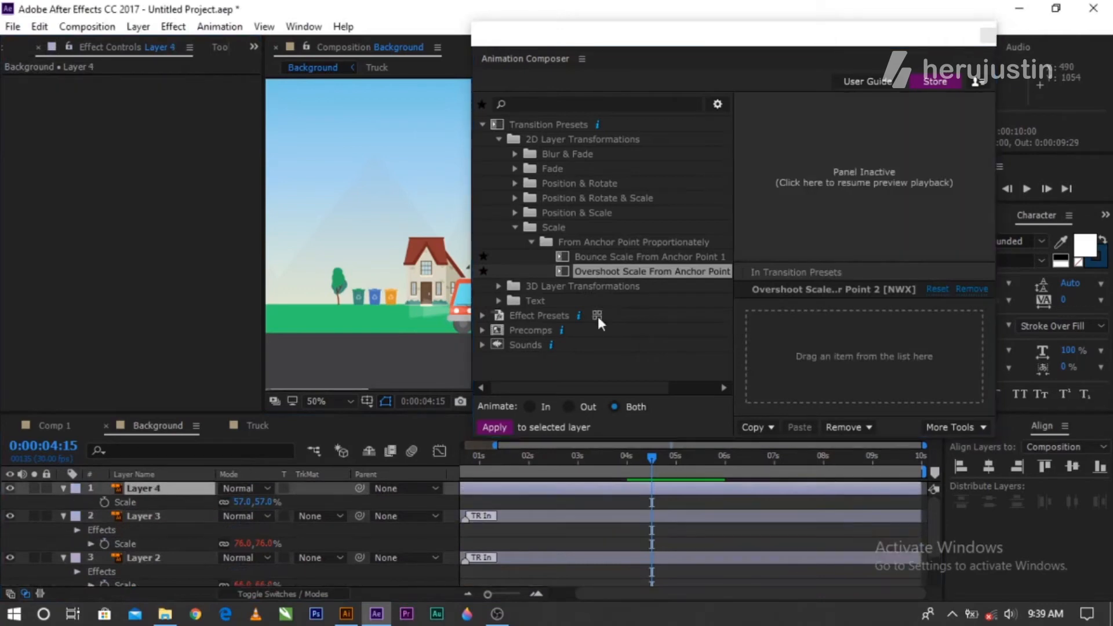
{"action": "left_click_drag", "start_coordinate": [634, 273], "coordinate": [858, 314]}
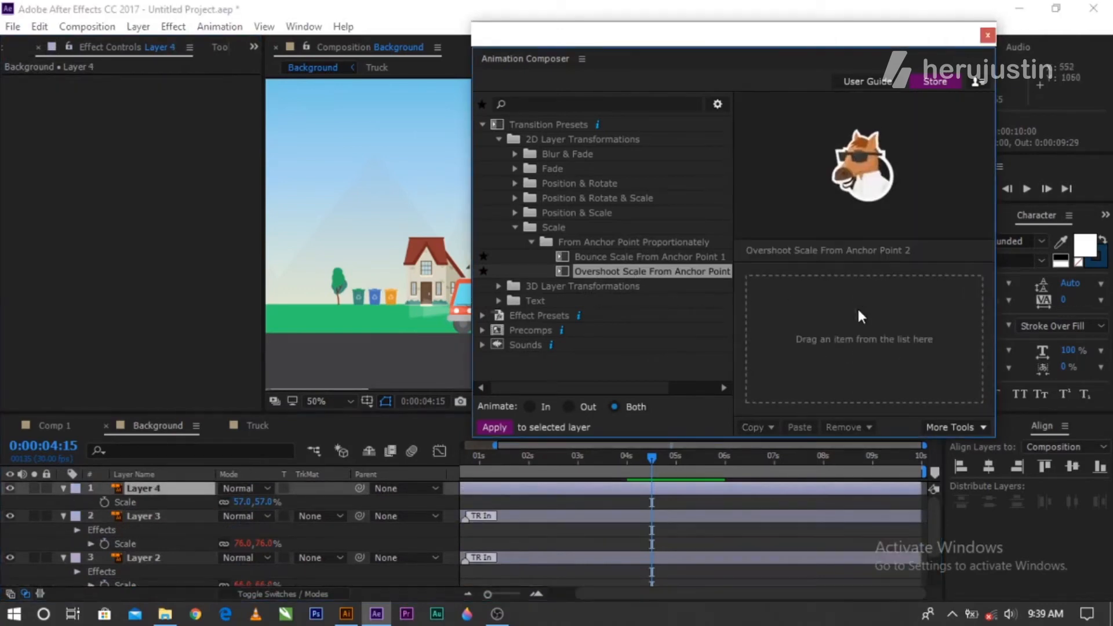
{"action": "left_click", "coordinate": [988, 35]}
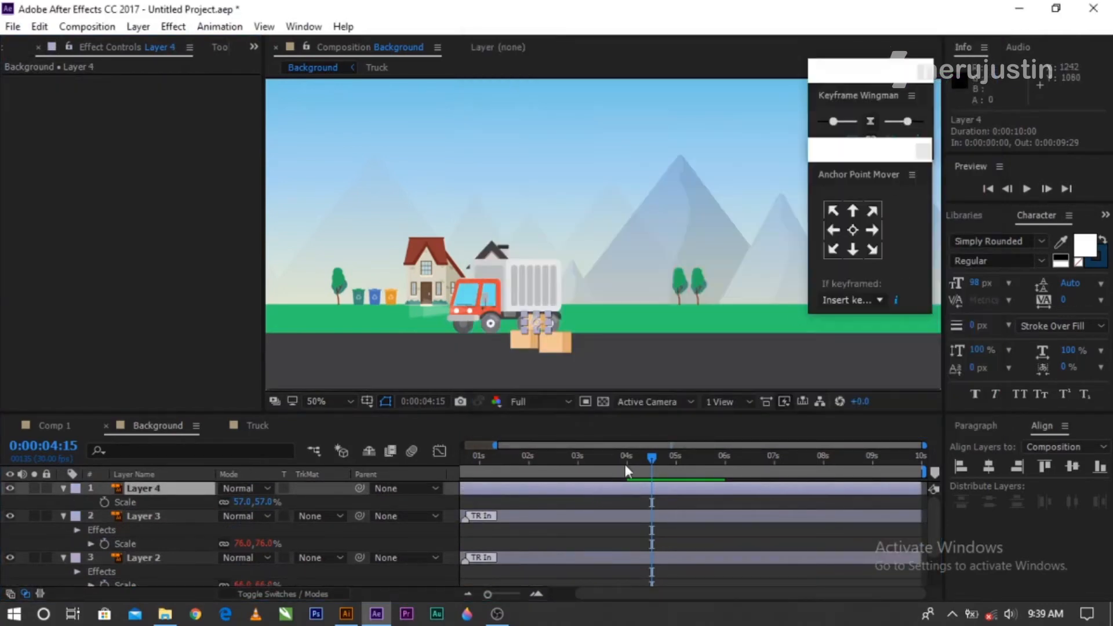
{"action": "key", "text": "minus"}
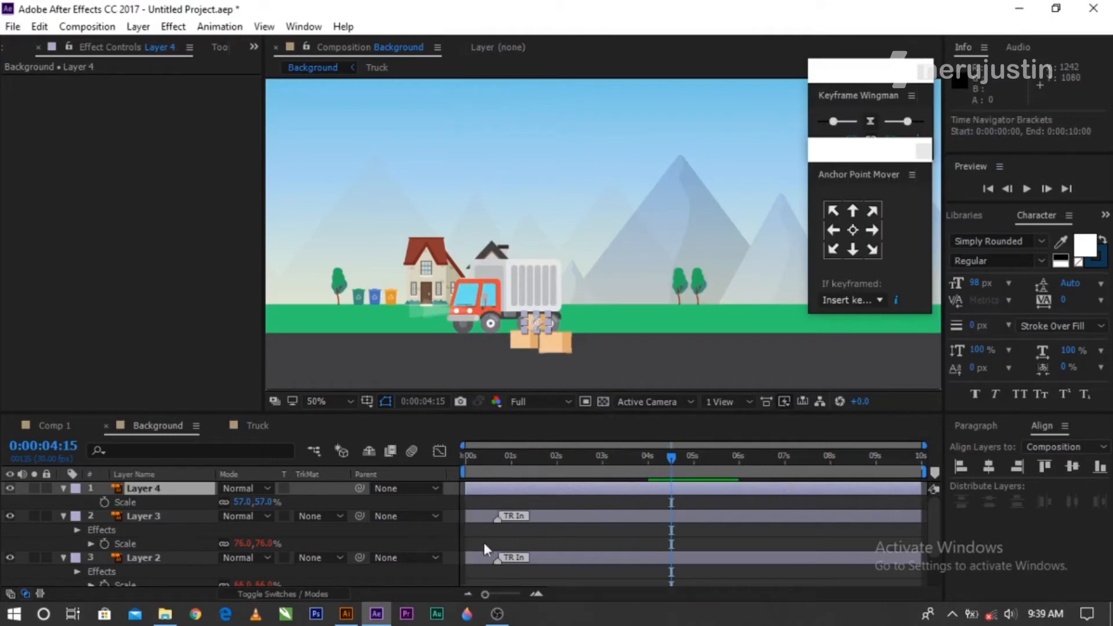
{"action": "left_click", "coordinate": [169, 513]}
{"action": "left_click", "coordinate": [181, 556], "text": "shift"}
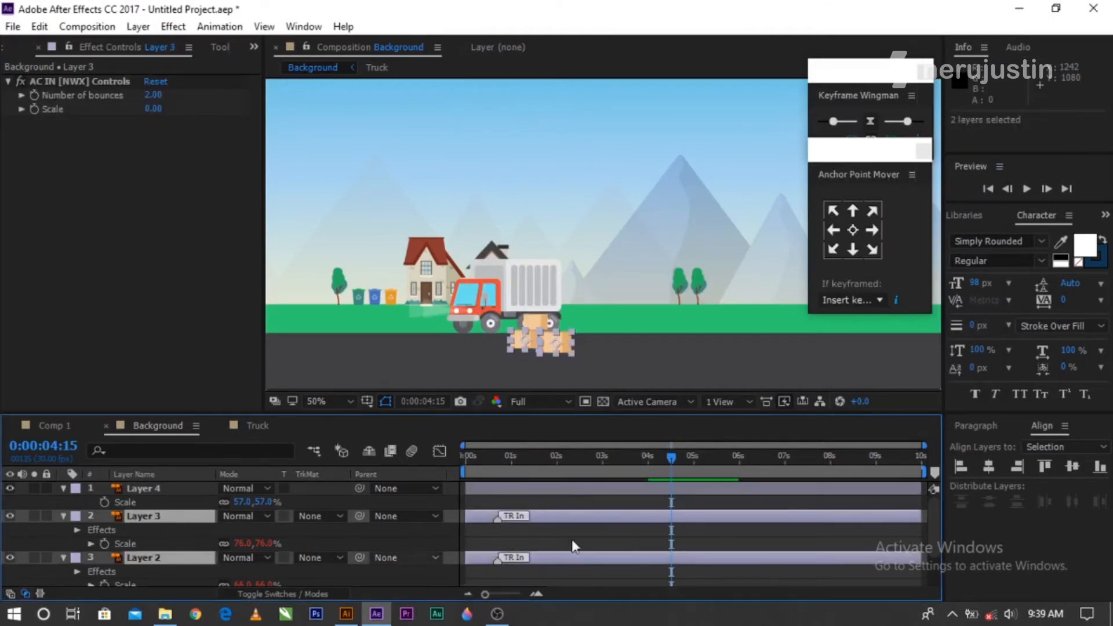
{"action": "left_click", "coordinate": [194, 490]}
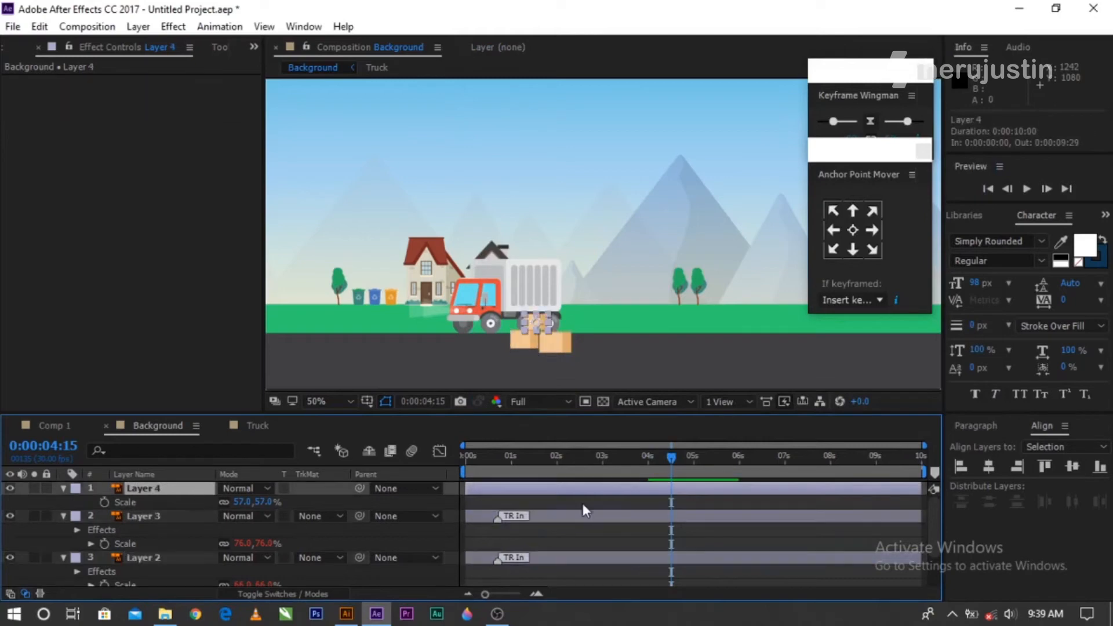
{"action": "scroll", "coordinate": [430, 530], "scroll_direction": "down", "scroll_amount": 3}
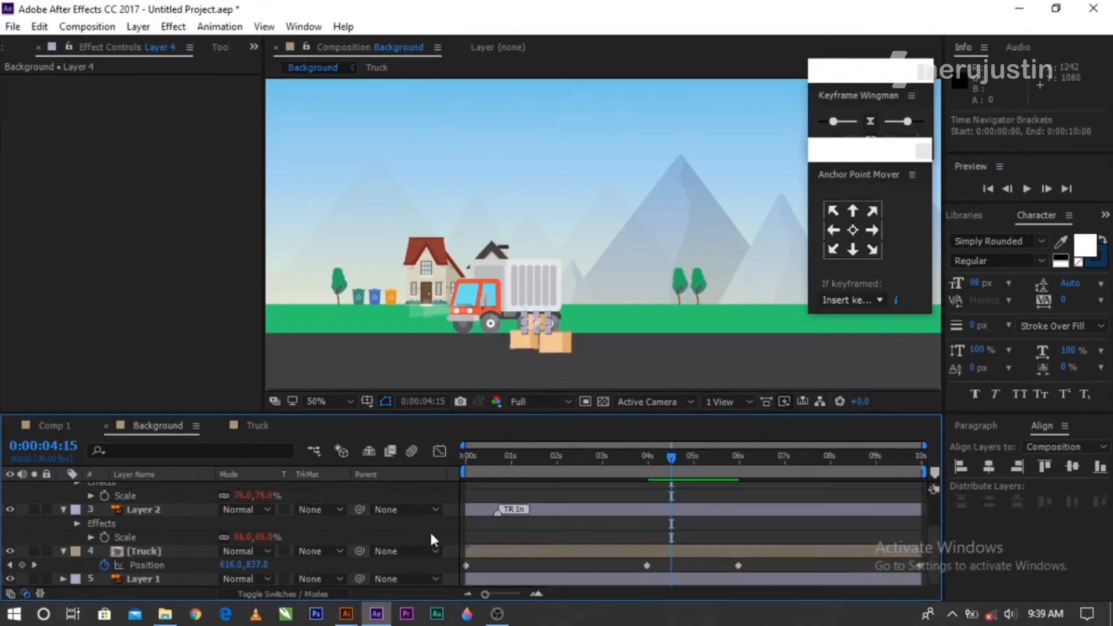
{"action": "scroll", "coordinate": [493, 512], "scroll_direction": "up", "scroll_amount": 3}
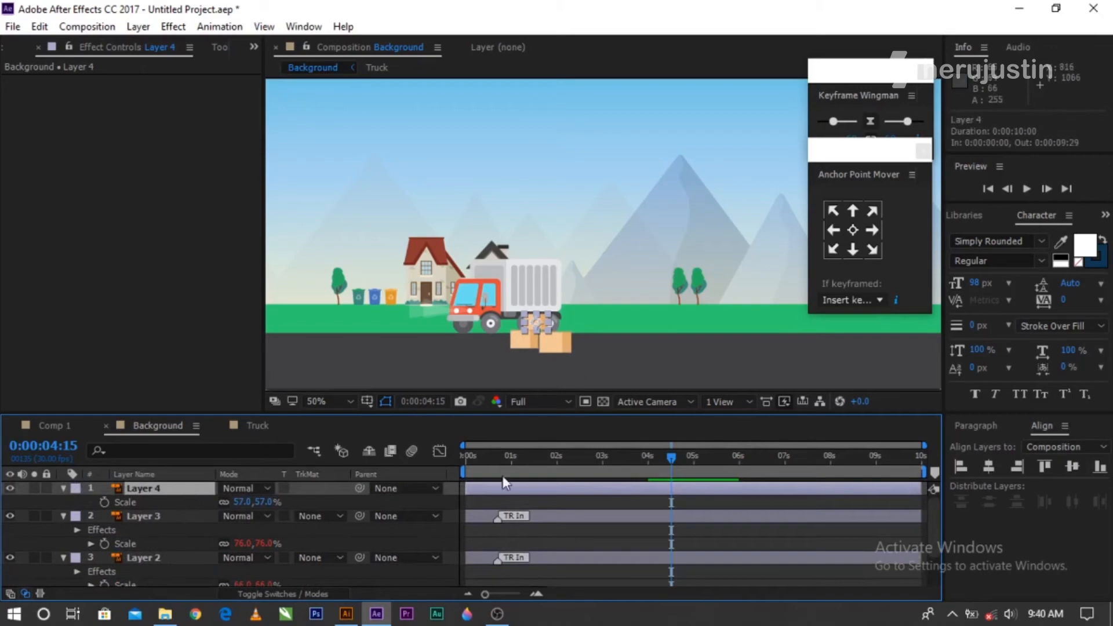
Apply Animation Composer's Bounce Scale From Anchor Point 1 preset to Layer 4 as an In transition, and close Animation Composer.
{"action": "left_click", "coordinate": [309, 32]}
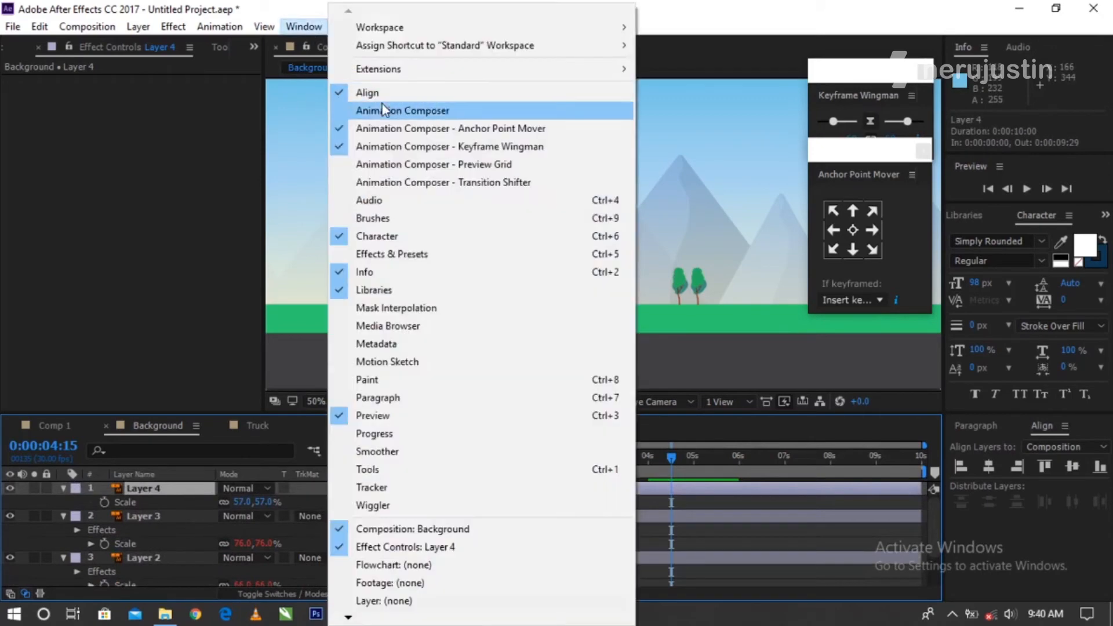
{"action": "left_click", "coordinate": [406, 107]}
{"action": "left_click", "coordinate": [483, 124]}
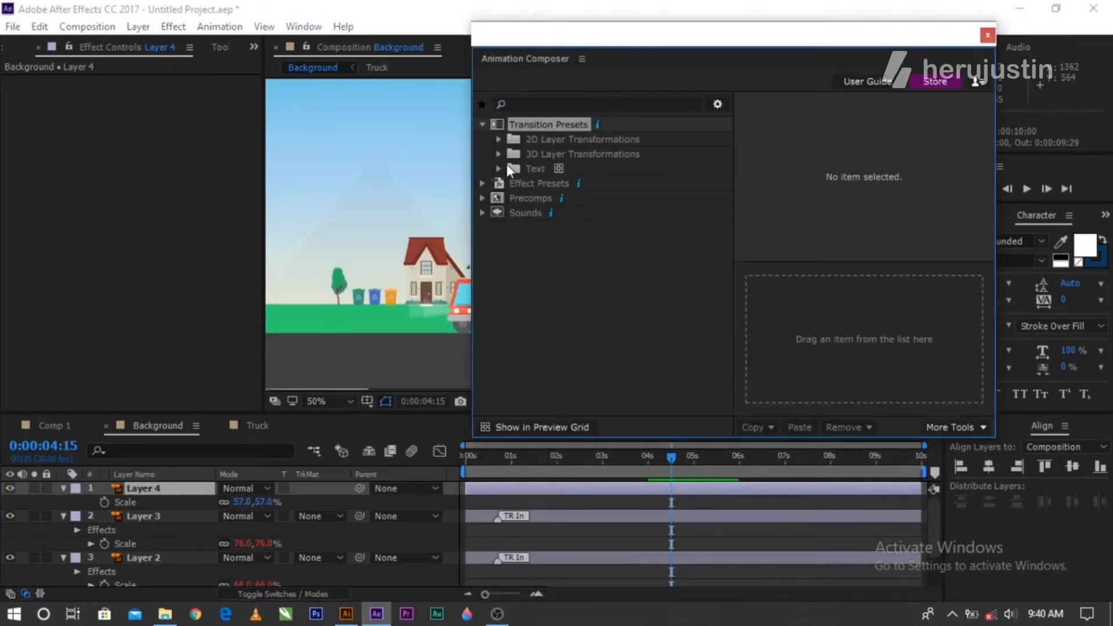
{"action": "left_click", "coordinate": [499, 139]}
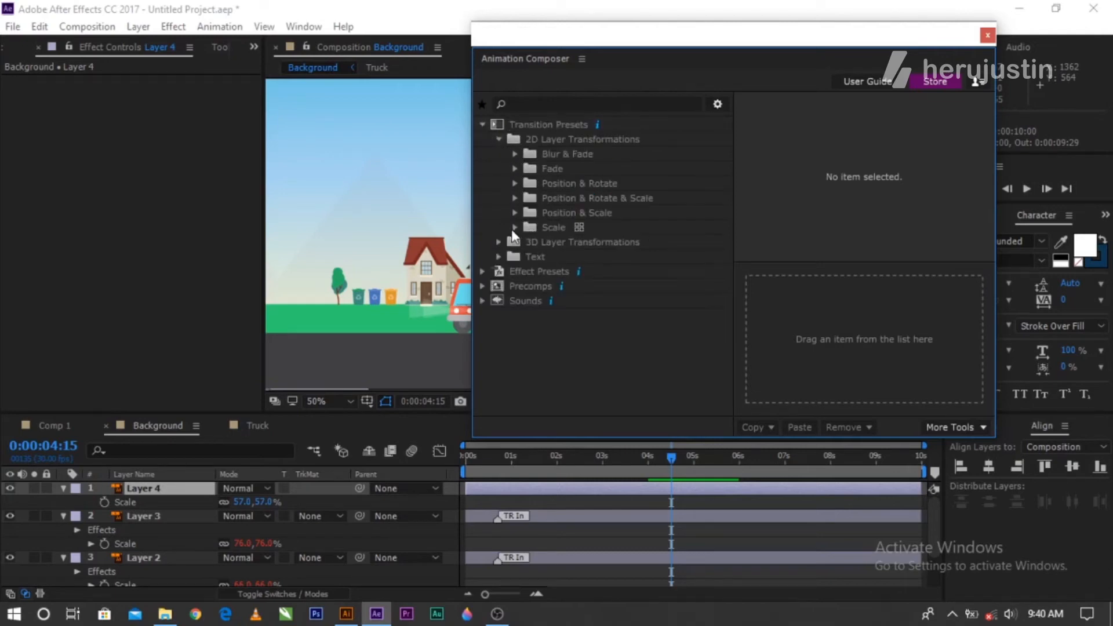
{"action": "double_click", "coordinate": [554, 227]}
{"action": "left_click", "coordinate": [558, 243]}
{"action": "left_click", "coordinate": [531, 242]}
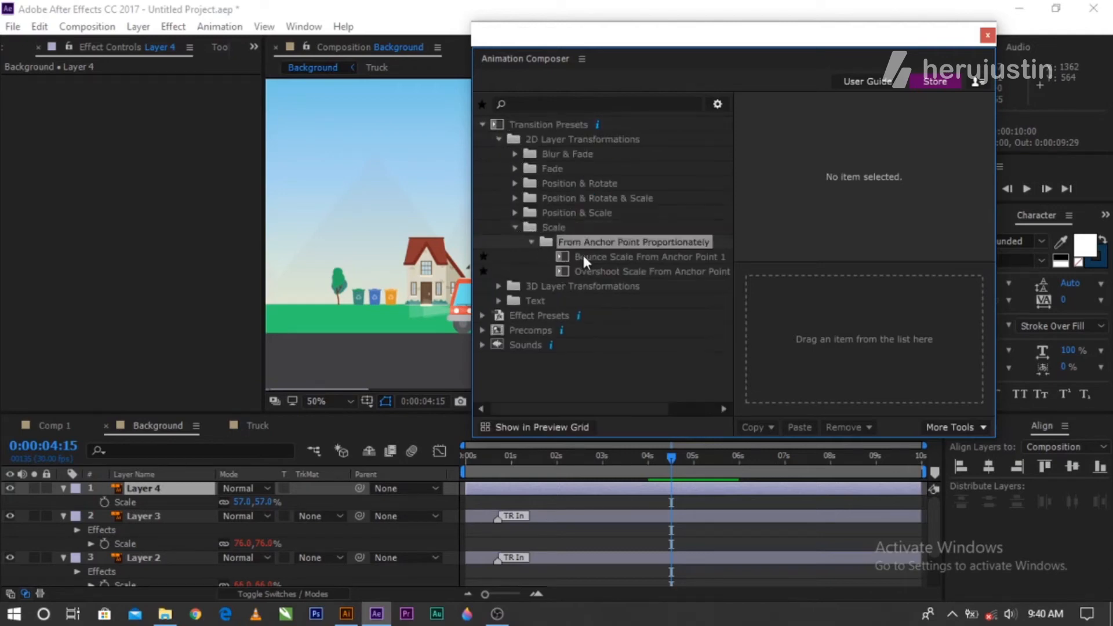
{"action": "left_click", "coordinate": [604, 257]}
{"action": "left_click_drag", "start_coordinate": [616, 262], "coordinate": [803, 336]}
{"action": "left_click", "coordinate": [987, 36]}
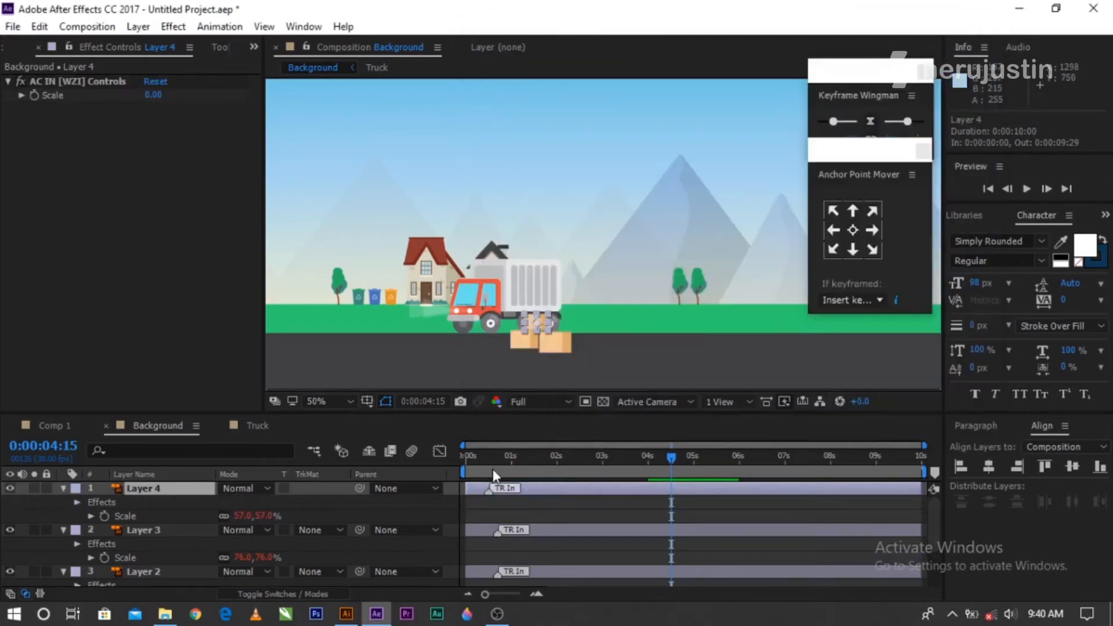
Preview the entrance animation of the three boxes from the start of the composition.
{"action": "left_click", "coordinate": [467, 456]}
{"action": "key", "text": "space"}
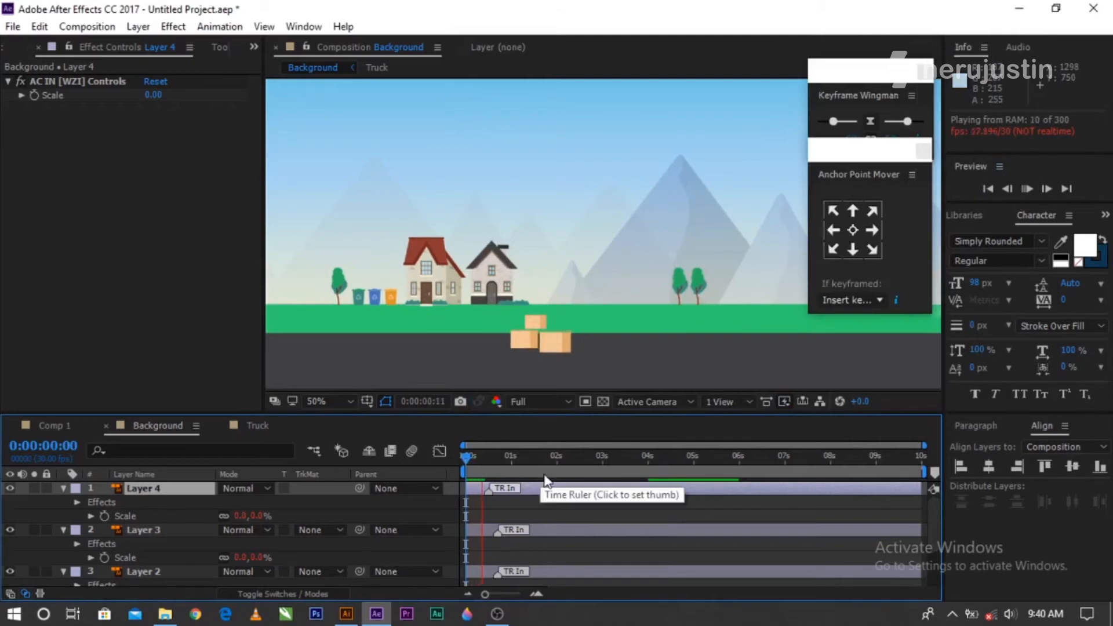
{"action": "left_click", "coordinate": [477, 460]}
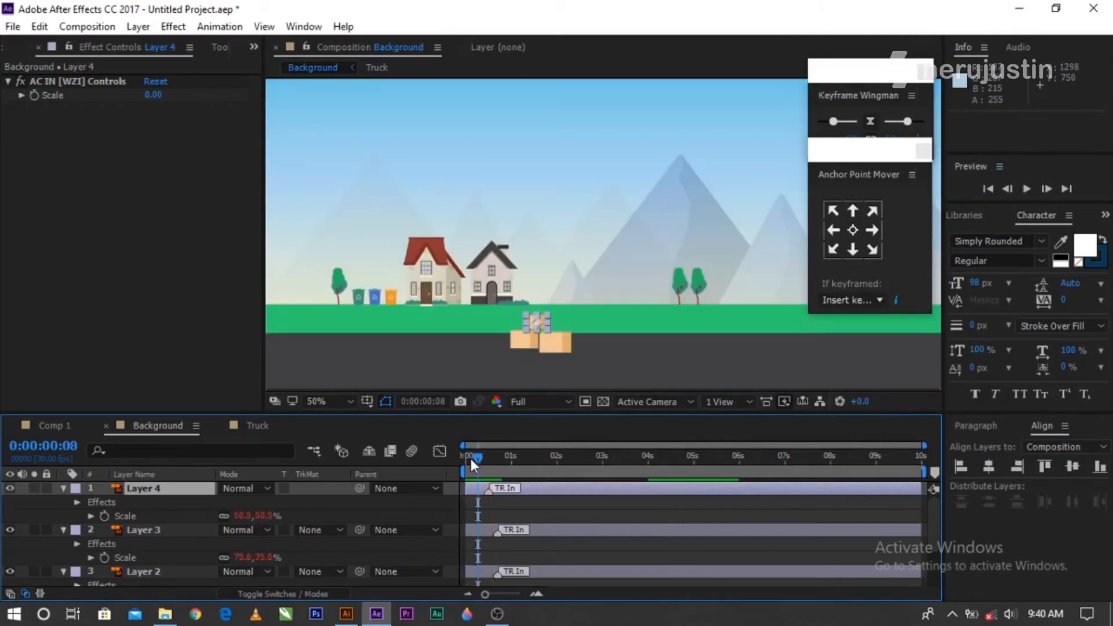
{"action": "left_click_drag", "start_coordinate": [471, 458], "coordinate": [424, 464]}
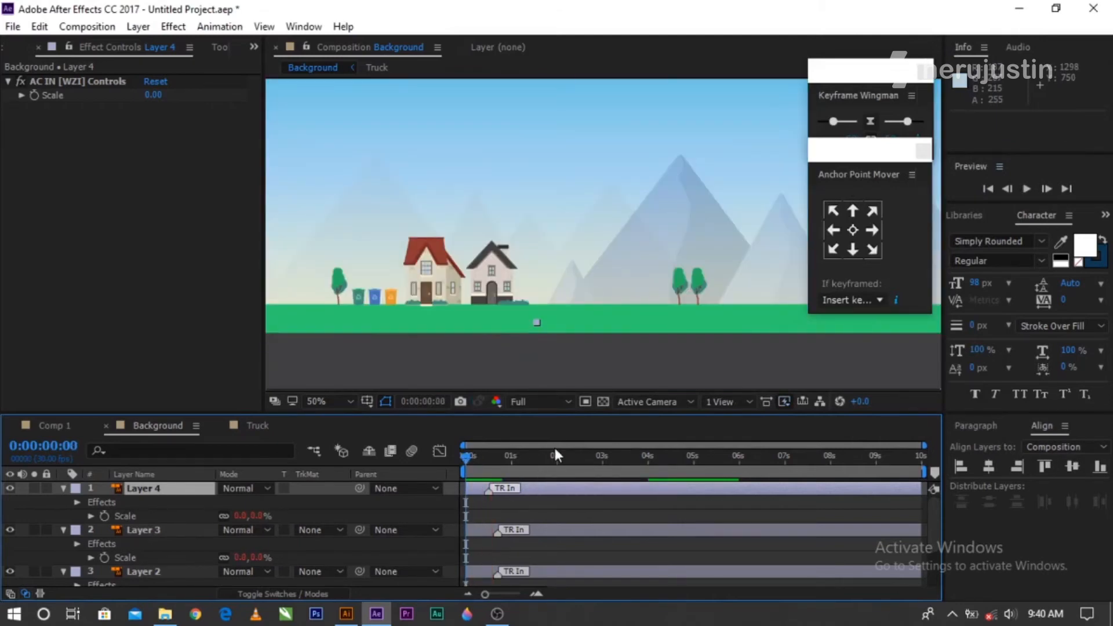
{"action": "key", "text": "space"}
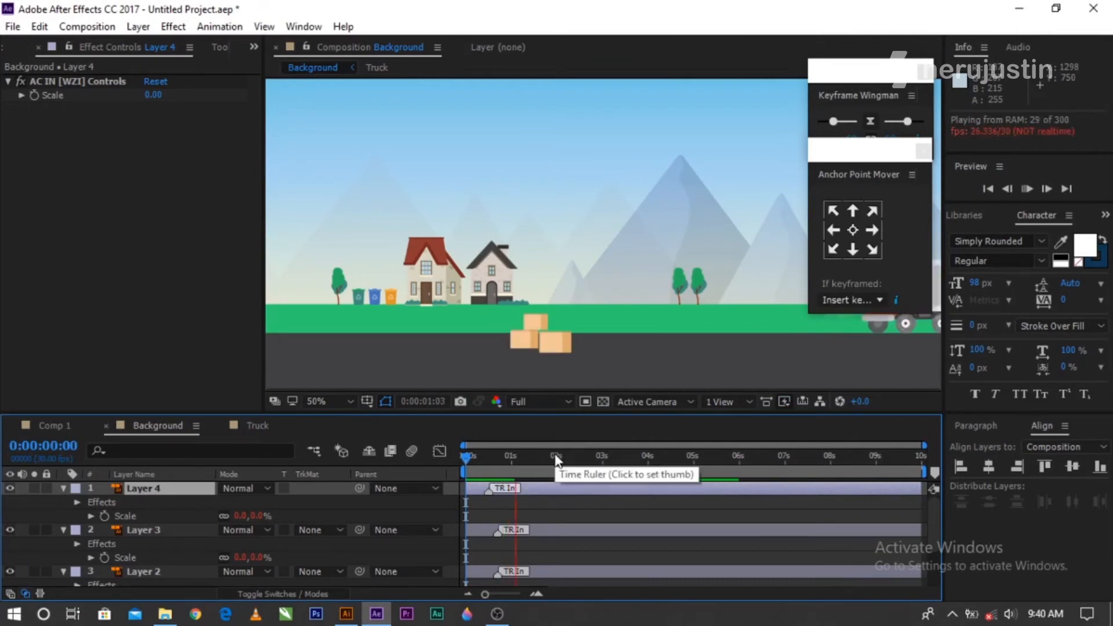
{"action": "key", "text": "space"}
Shift Layers 4, 3 and 2 together in time so that they start at 0:00:03:27.
{"action": "left_click", "coordinate": [181, 530], "text": "ctrl"}
{"action": "left_click", "coordinate": [180, 572], "text": "ctrl"}
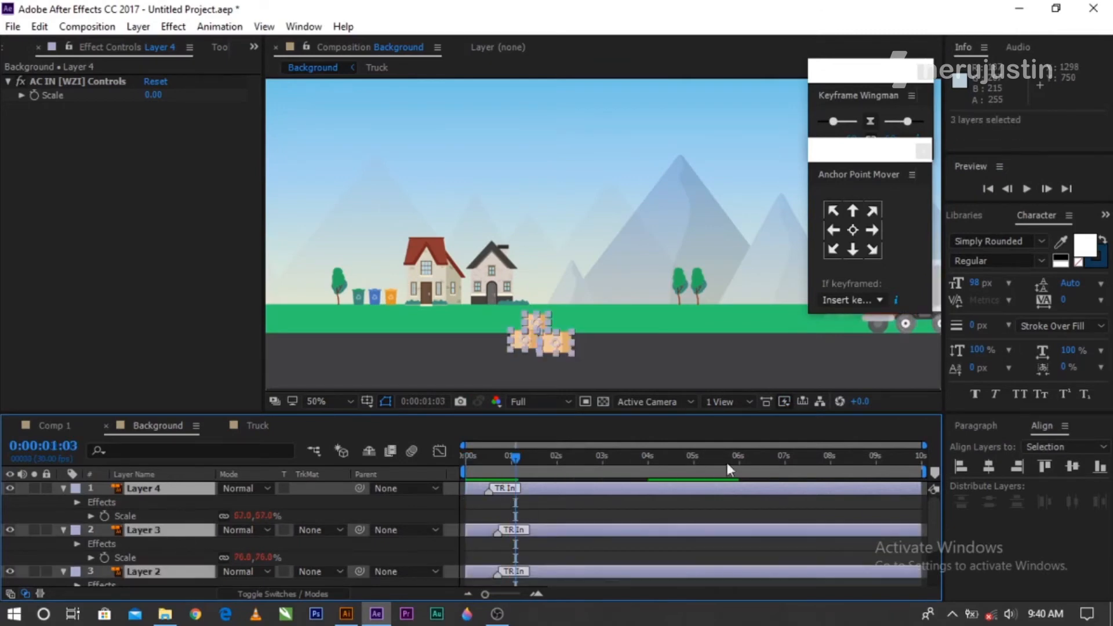
{"action": "left_click_drag", "start_coordinate": [475, 488], "coordinate": [653, 490]}
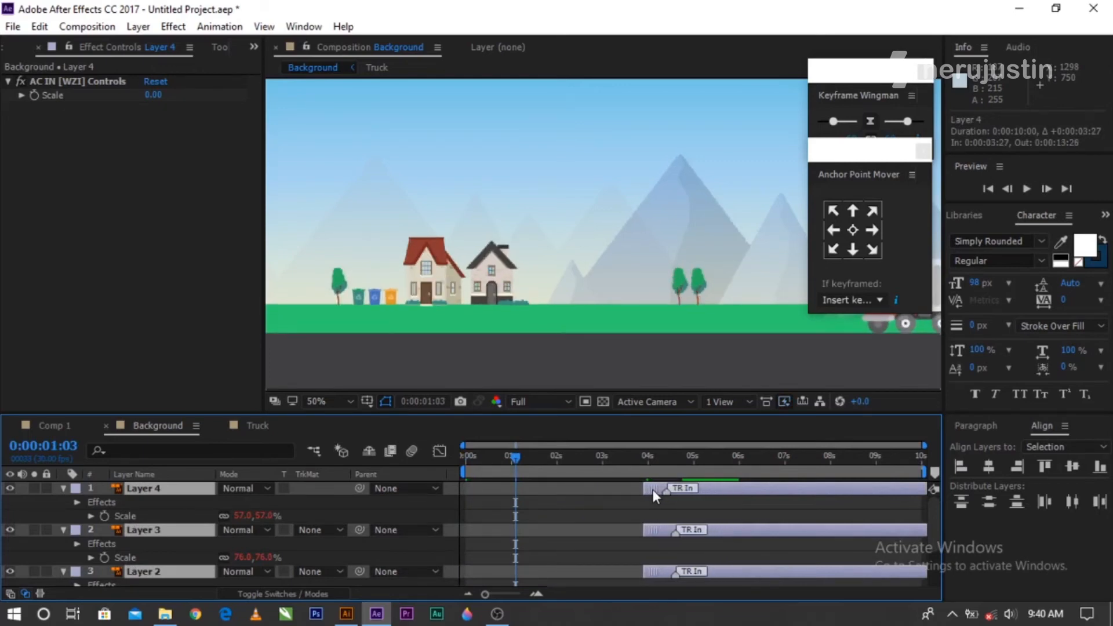
Preview the boxes' shifted entrance beside the truck from 0:00:03:00.
{"action": "left_click", "coordinate": [603, 456]}
{"action": "key", "text": "space"}
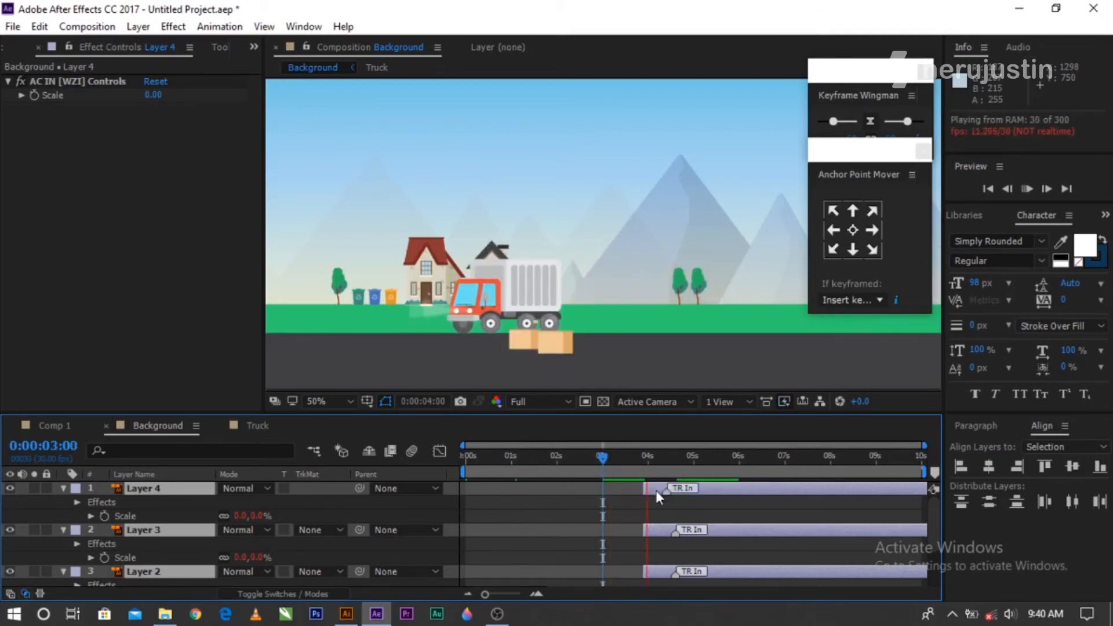
{"action": "key", "text": "space"}
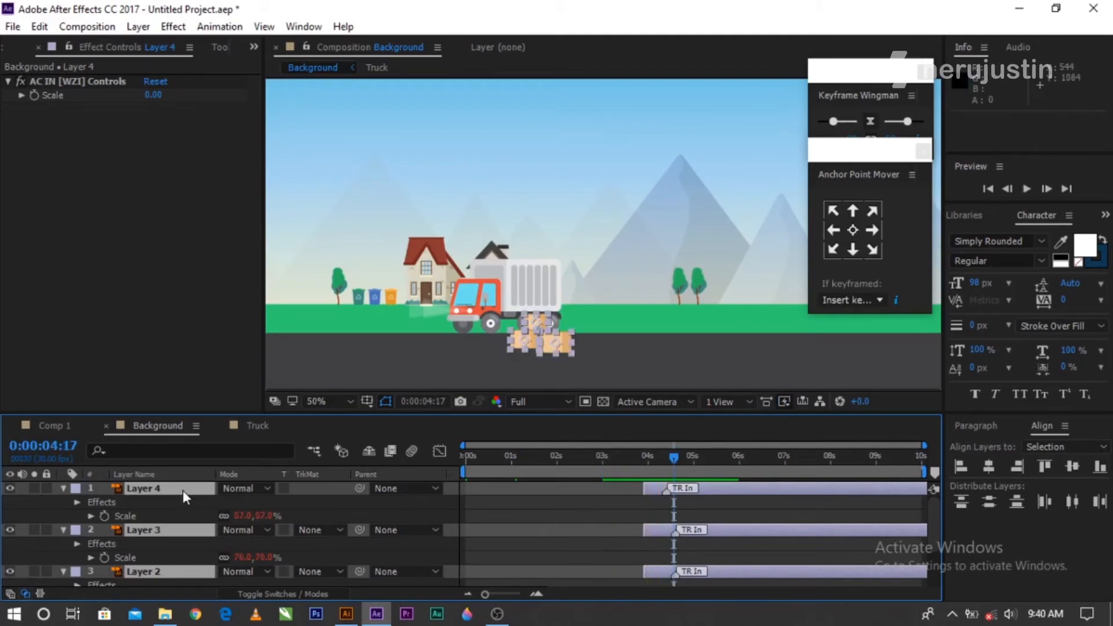
Reveal the boxes' Position and move all three up against the truck's rear, with Layer 4 at about 758, 854.
{"action": "key", "text": "p"}
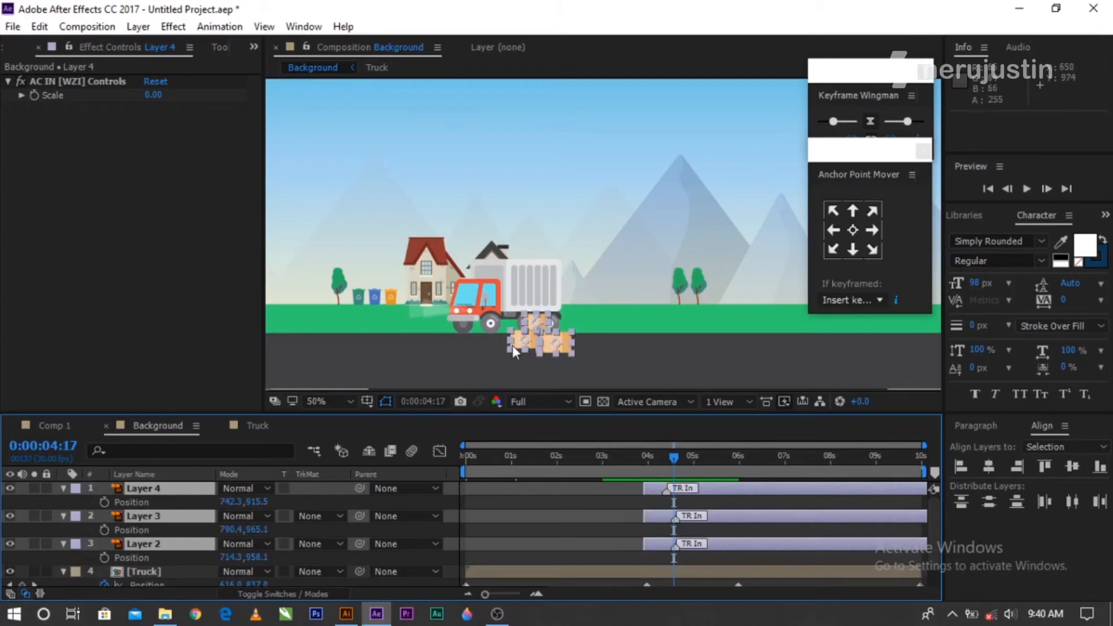
{"action": "left_click_drag", "start_coordinate": [540, 326], "coordinate": [542, 316]}
{"action": "key", "text": "space"}
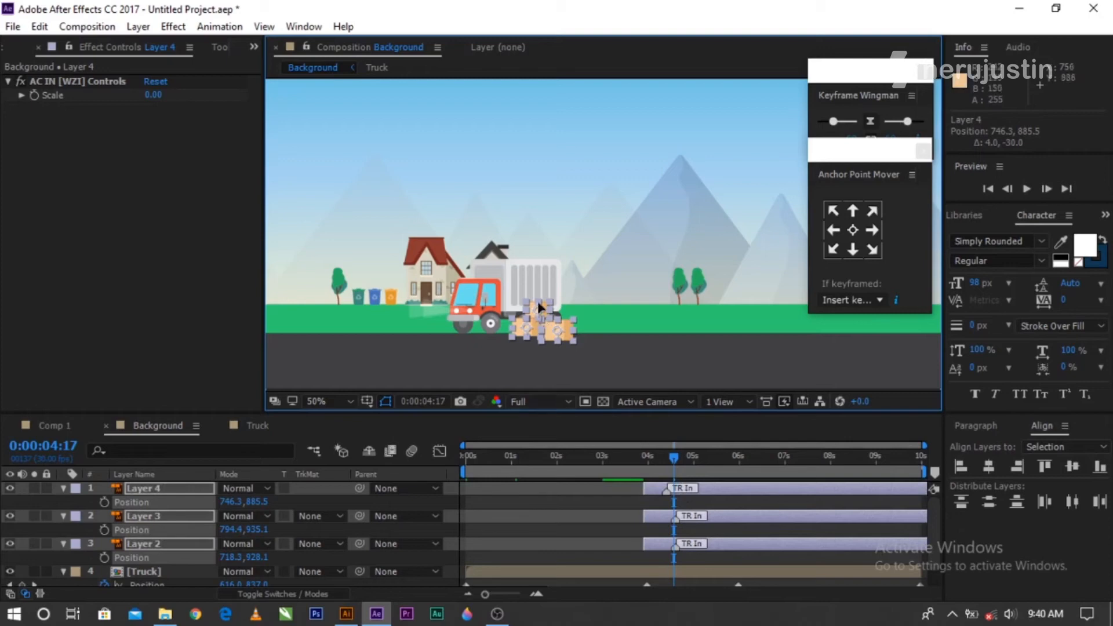
{"action": "left_click_drag", "start_coordinate": [538, 303], "coordinate": [544, 300]}
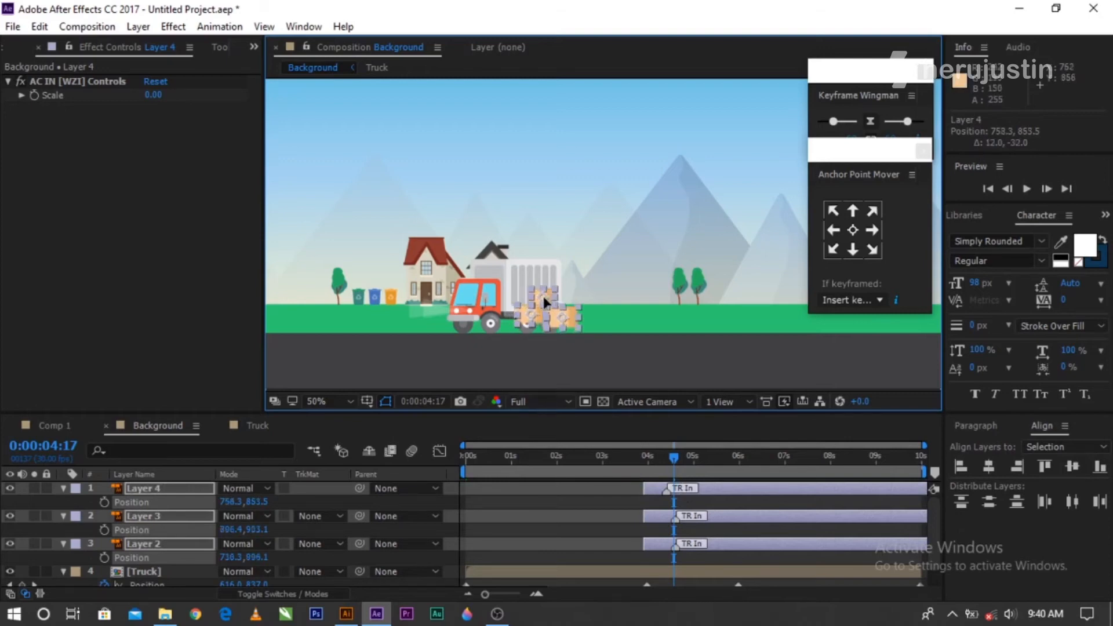
Preview the repositioned boxes popping in at the truck from 0:00:04:01.
{"action": "left_click", "coordinate": [650, 461]}
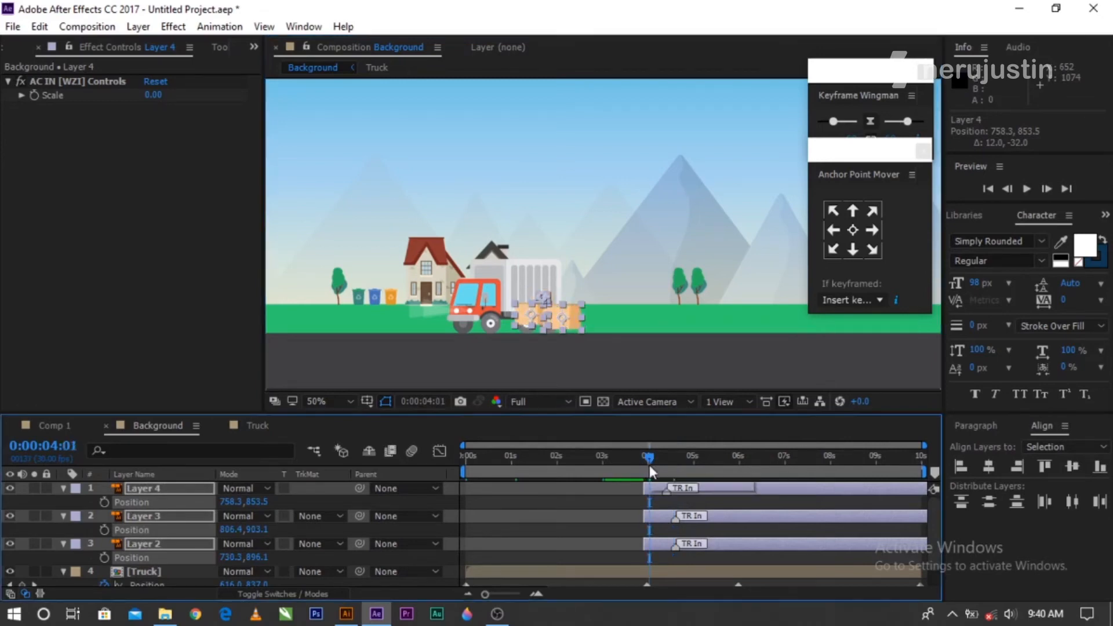
{"action": "key", "text": "space"}
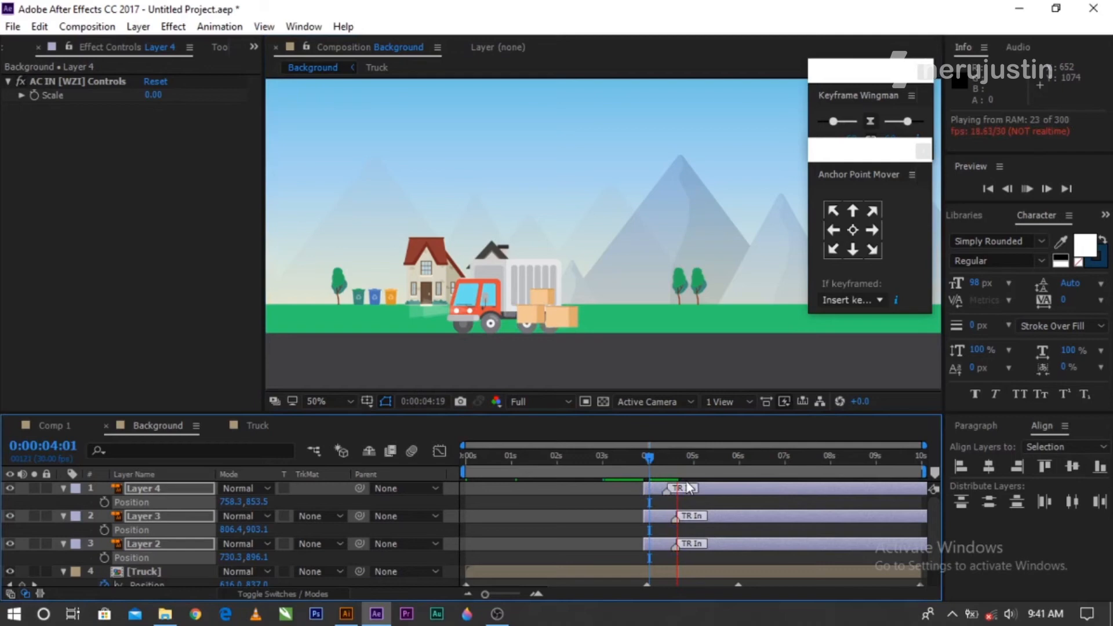
{"action": "key", "text": "space"}
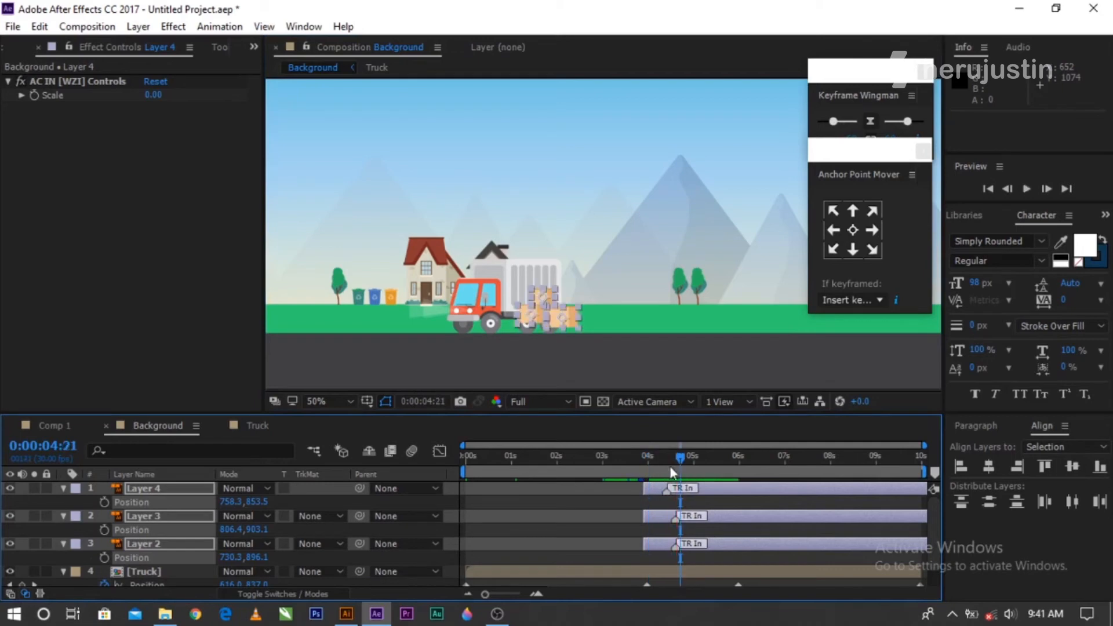
Start Position keyframes for Layers 4, 3 and 2 at 0:00:04:00.
{"action": "left_click", "coordinate": [670, 461]}
{"action": "scroll", "coordinate": [677, 482], "scroll_direction": "up", "scroll_amount": 1}
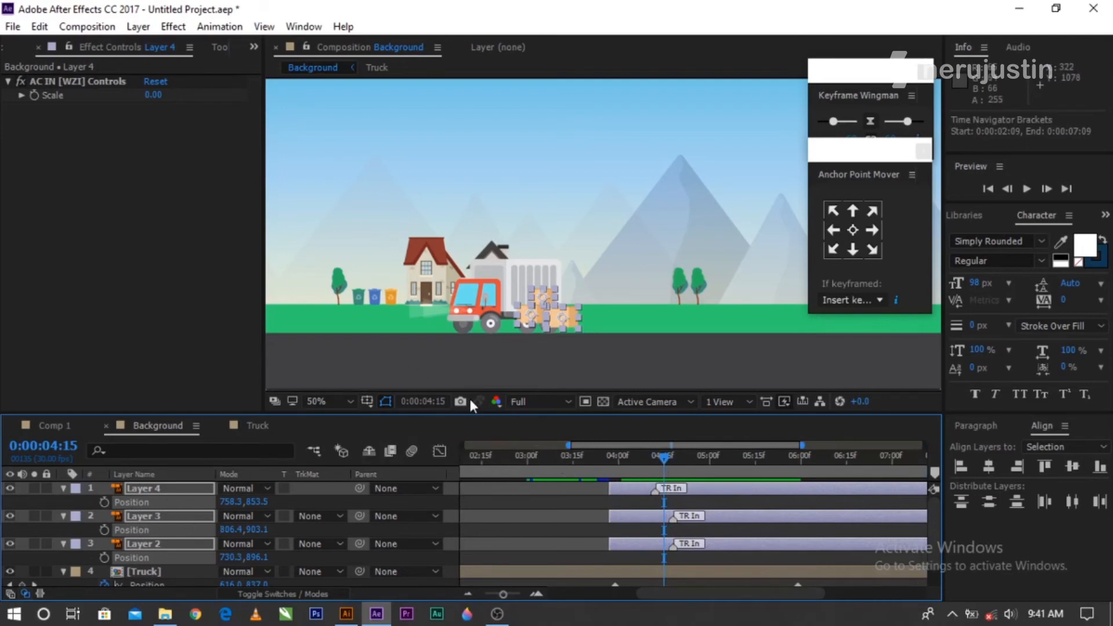
{"action": "left_click", "coordinate": [618, 460]}
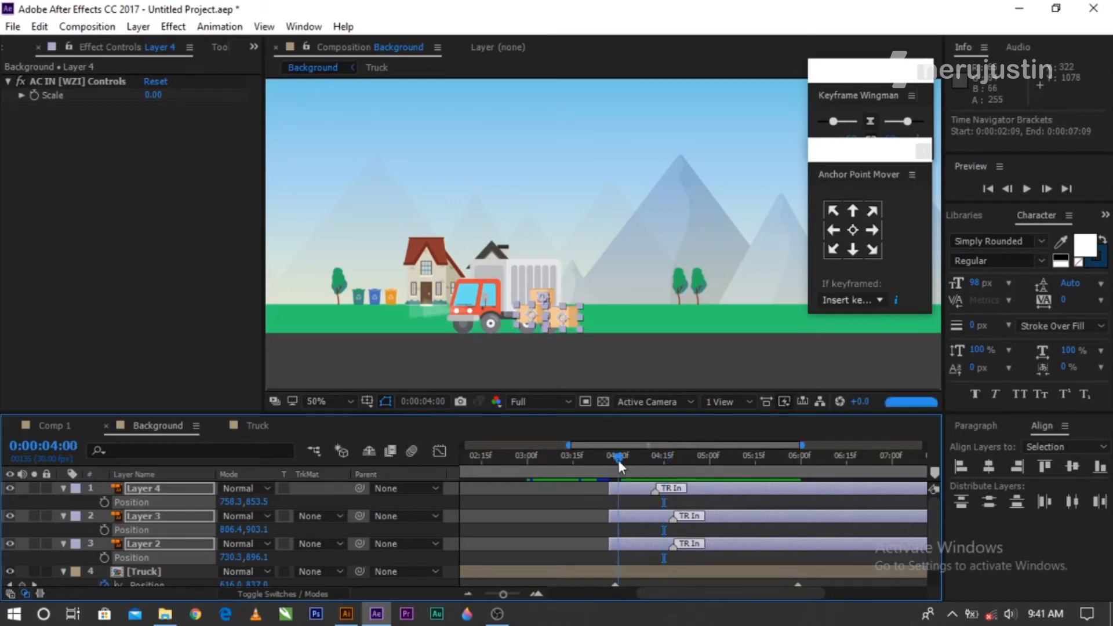
{"action": "left_click", "coordinate": [104, 502]}
{"action": "left_click", "coordinate": [104, 530]}
{"action": "left_click", "coordinate": [104, 558]}
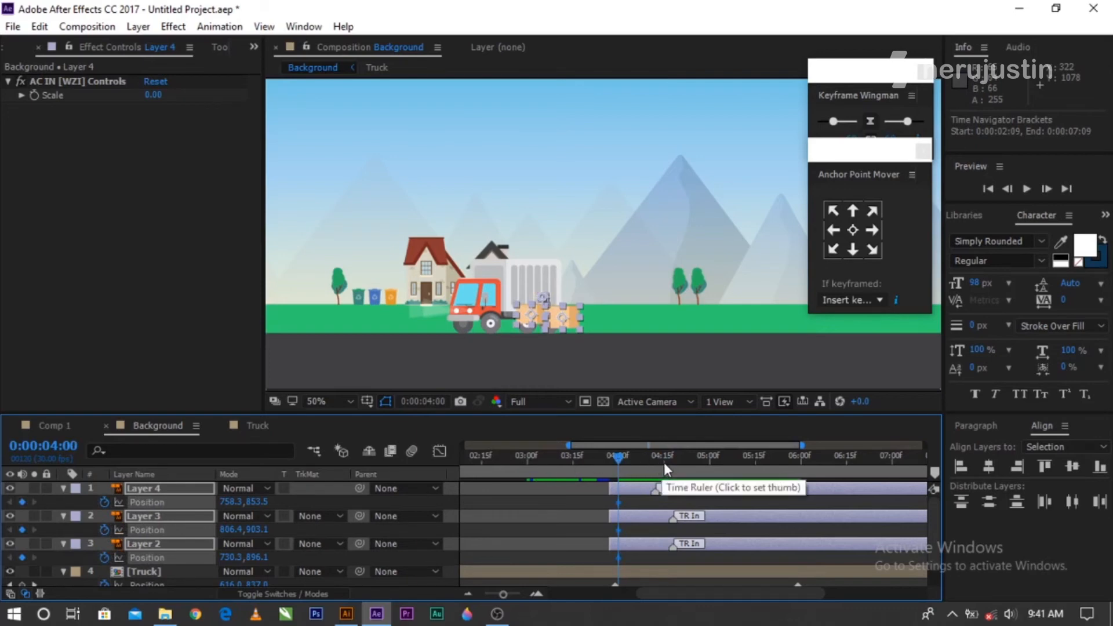
At 0:00:04:20, move all three boxes 66 px straight down onto the road, with Layer 4 at 758.3, 919.5.
{"action": "left_click", "coordinate": [684, 459]}
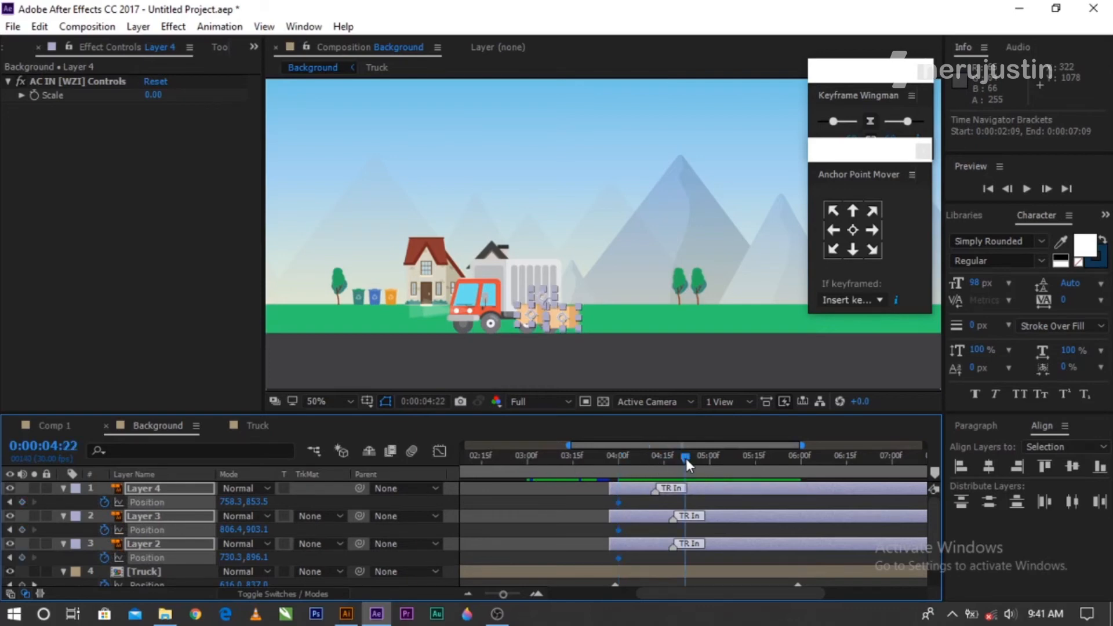
{"action": "key", "text": "="}
{"action": "left_click_drag", "start_coordinate": [684, 466], "coordinate": [670, 461]}
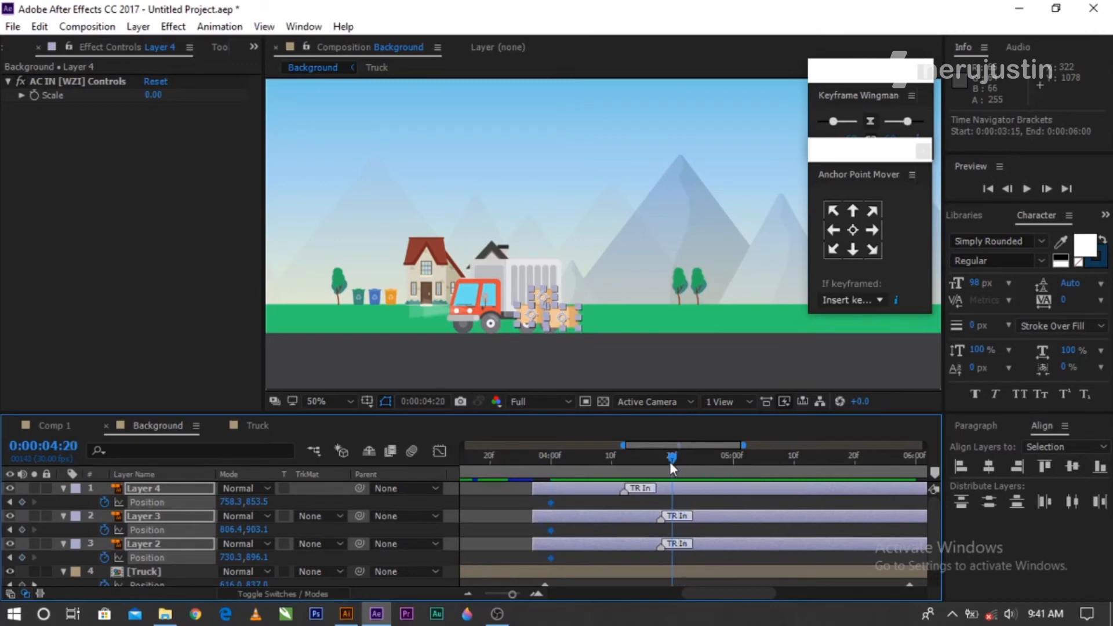
{"action": "left_click_drag", "start_coordinate": [544, 298], "coordinate": [549, 329]}
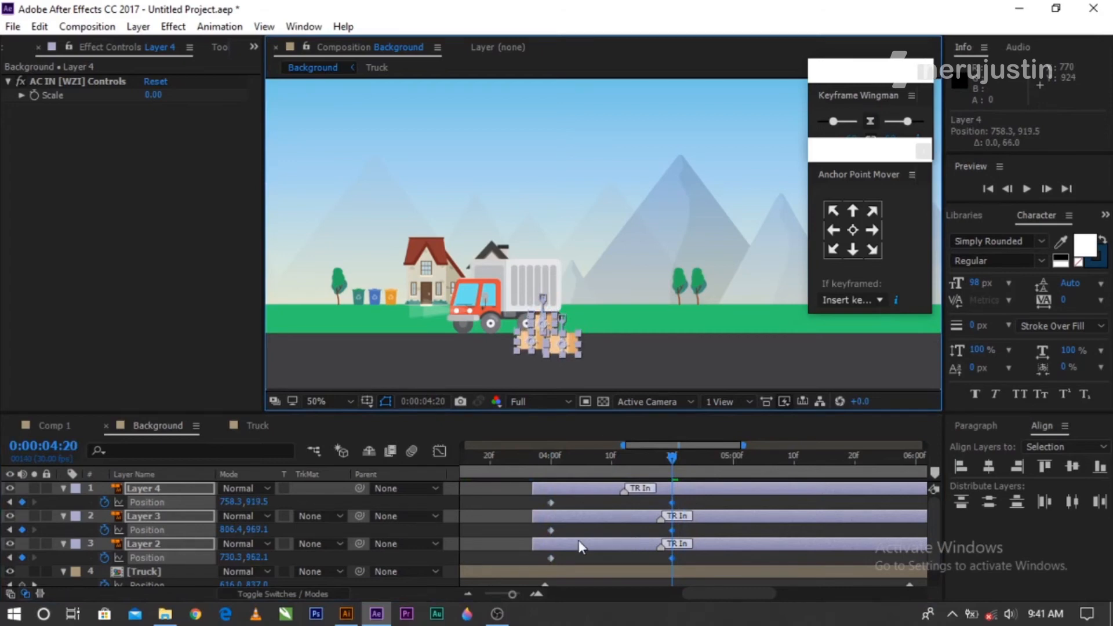
Ease both of Layer 4's Position keyframes with Keyframe Wingman at an influence of 65.
{"action": "left_click", "coordinate": [542, 513]}
{"action": "left_click_drag", "start_coordinate": [527, 507], "coordinate": [708, 502]}
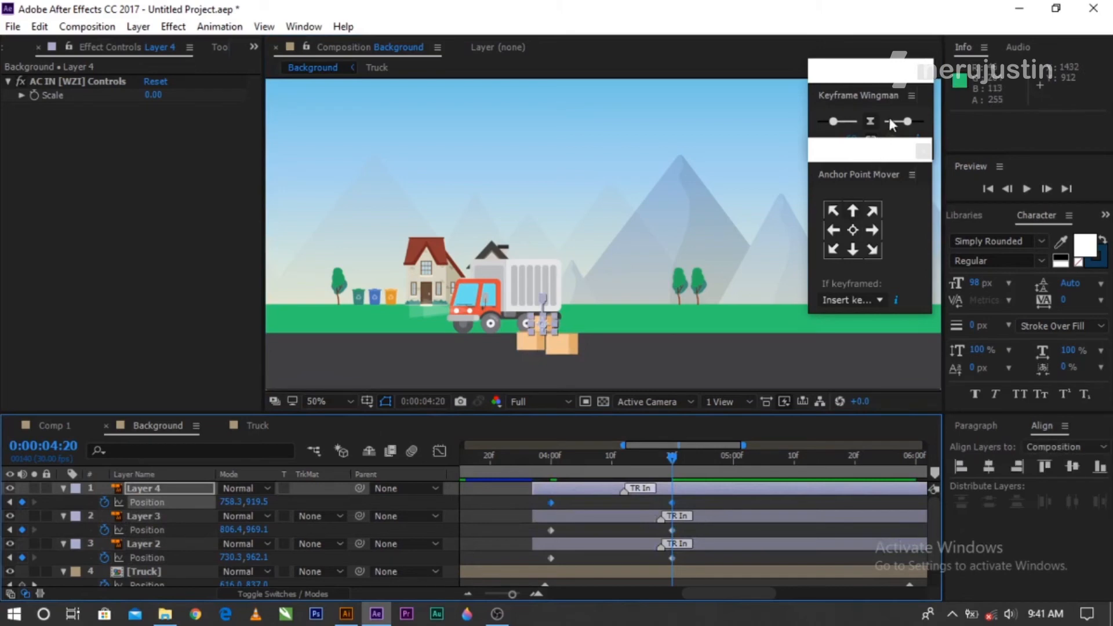
{"action": "left_click", "coordinate": [892, 140]}
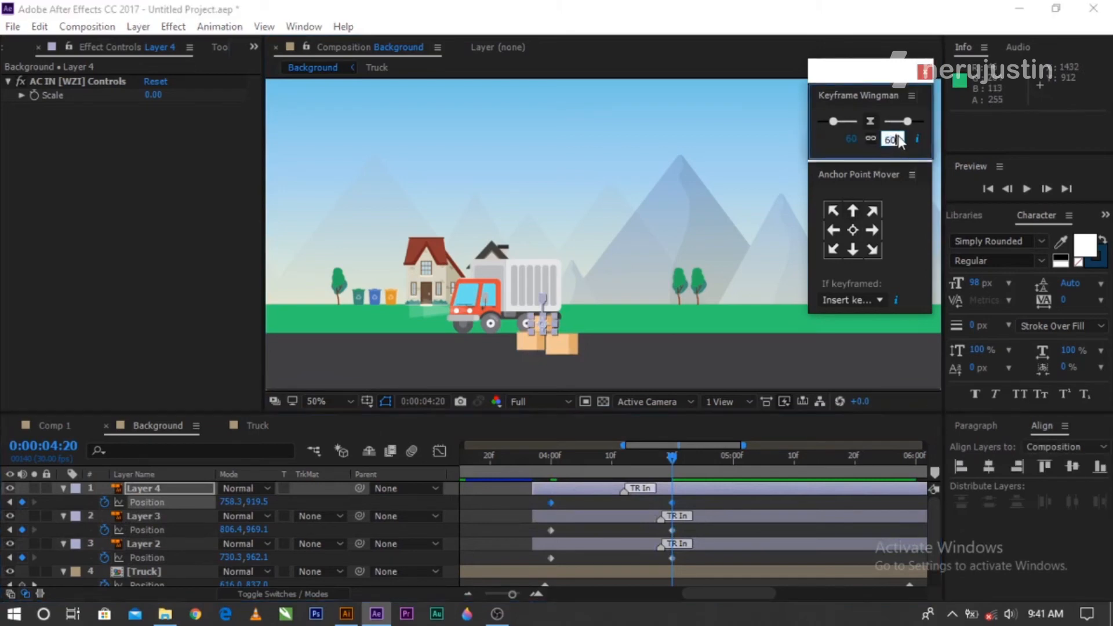
{"action": "key", "text": "Return"}
{"action": "type", "text": "65"}
{"action": "key", "text": "Return"}
Ease both of Layer 3's Position keyframes with Keyframe Wingman at an influence of 65.
{"action": "left_click_drag", "start_coordinate": [701, 534], "coordinate": [531, 529]}
{"action": "left_click", "coordinate": [887, 121]}
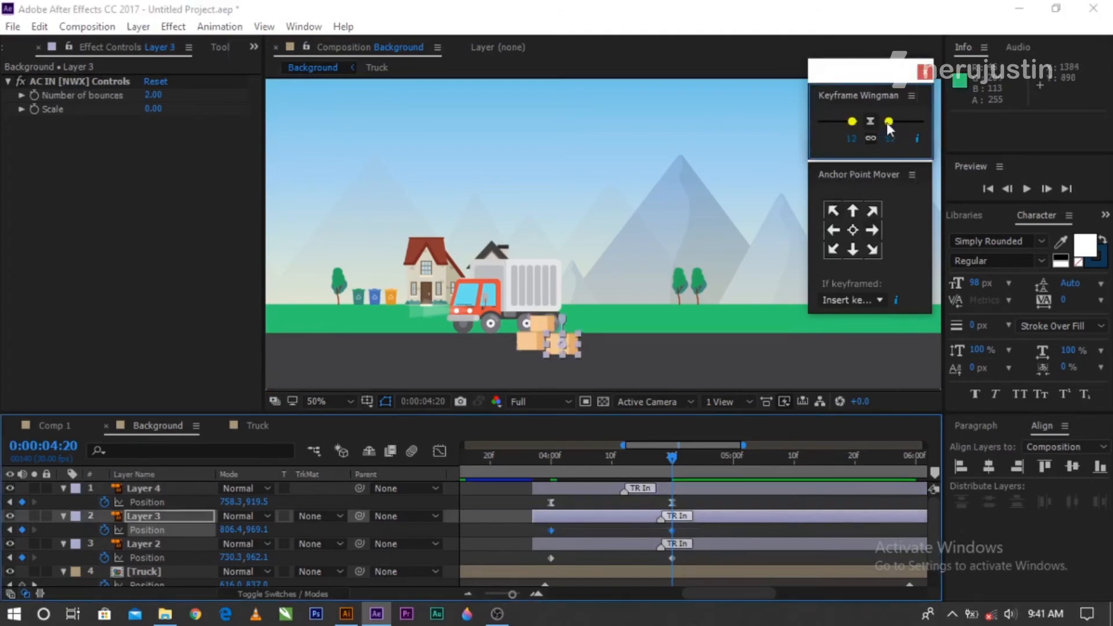
{"action": "left_click", "coordinate": [890, 139]}
{"action": "type", "text": "65"}
{"action": "key", "text": "Return"}
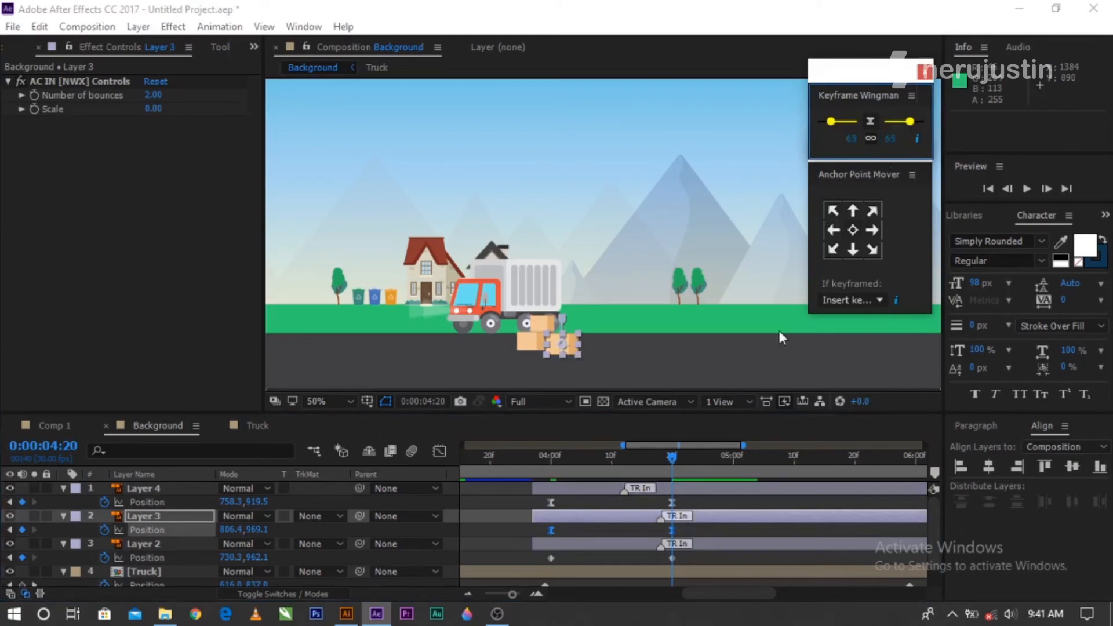
Ease both of Layer 2's Position keyframes with Keyframe Wingman at an influence of 65.
{"action": "left_click_drag", "start_coordinate": [638, 571], "coordinate": [538, 563]}
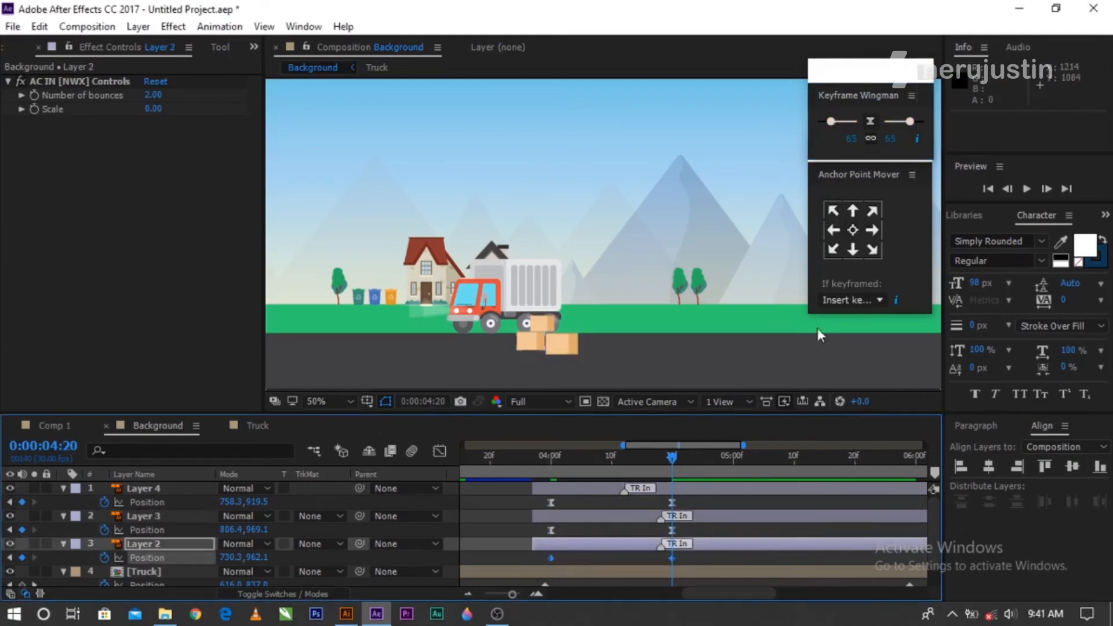
{"action": "left_click", "coordinate": [890, 136]}
{"action": "type", "text": "65"}
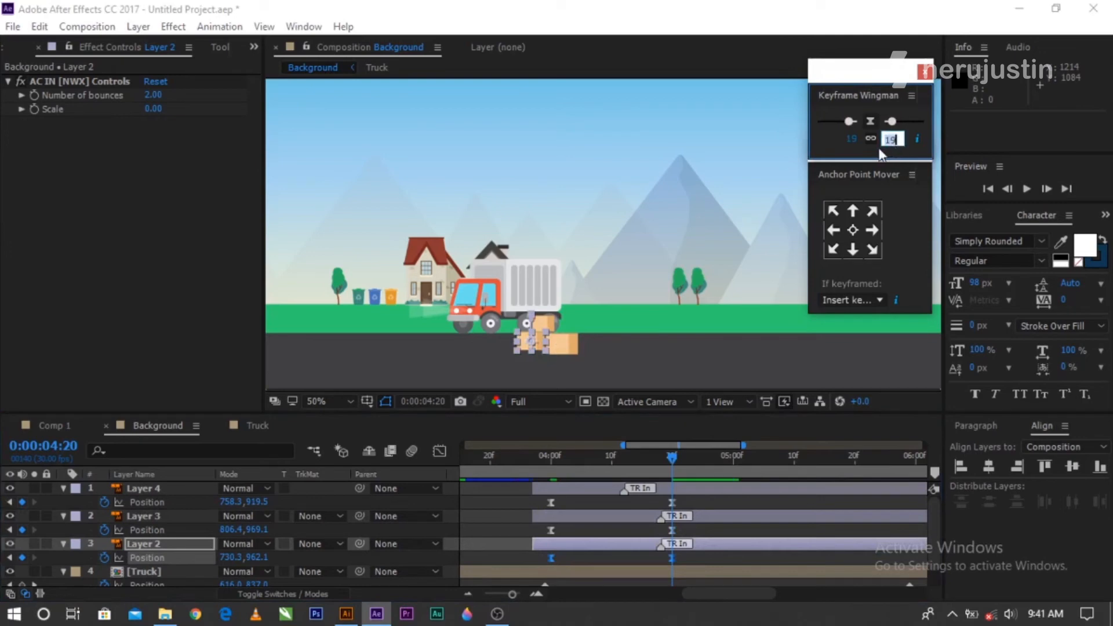
{"action": "key", "text": "Return"}
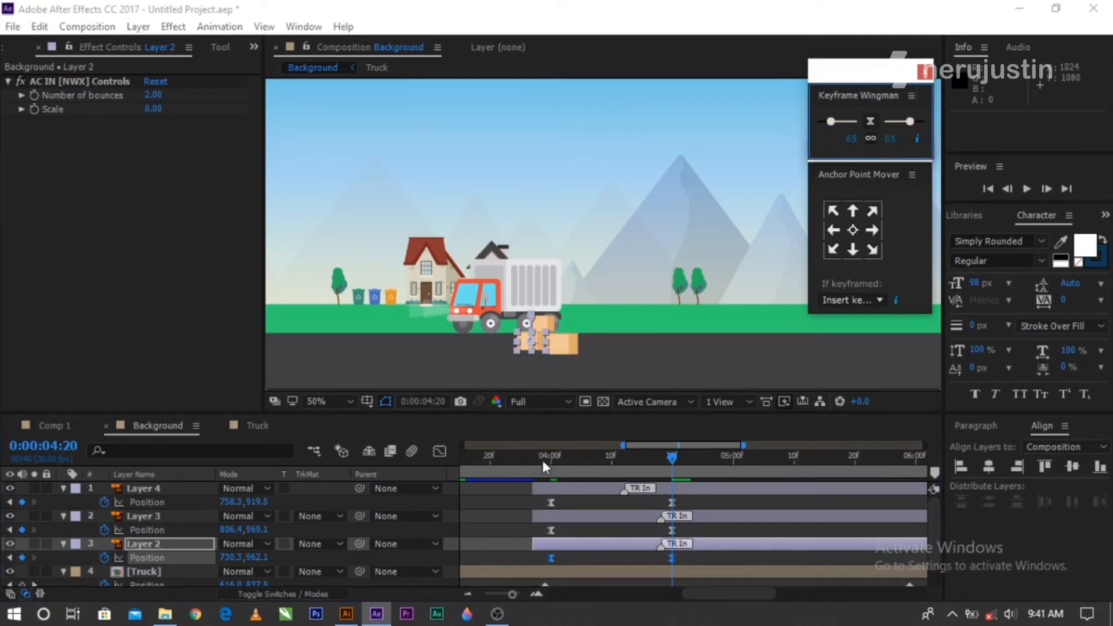
Preview the boxes' eased drop onto the road from 0:00:03:29 and again from 0:00:03:27.
{"action": "left_click", "coordinate": [542, 459]}
{"action": "key", "text": "space"}
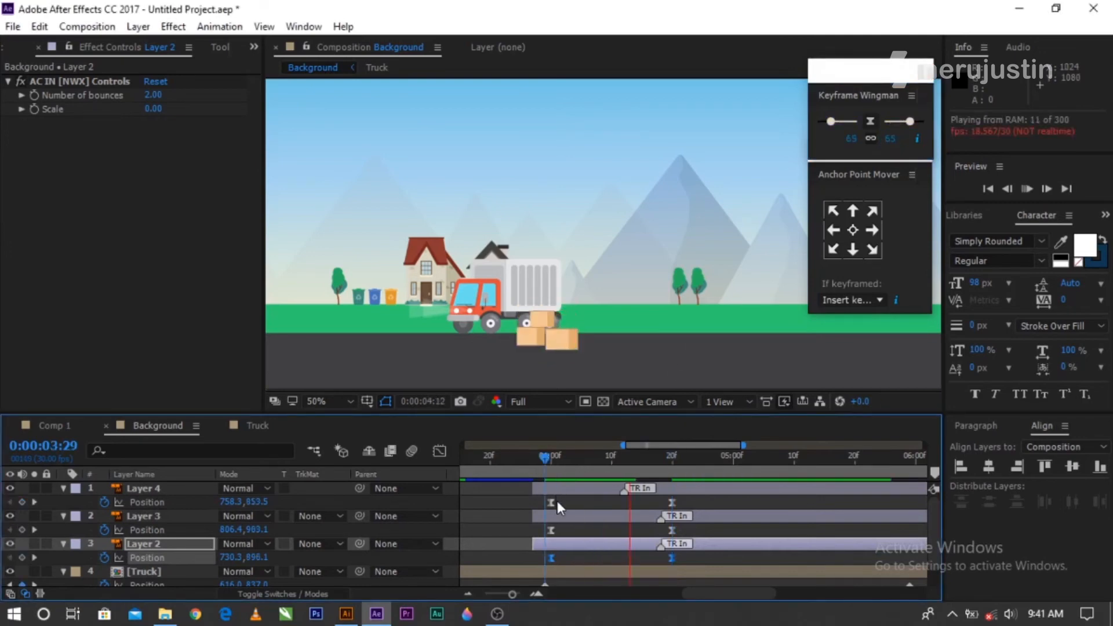
{"action": "key", "text": "space"}
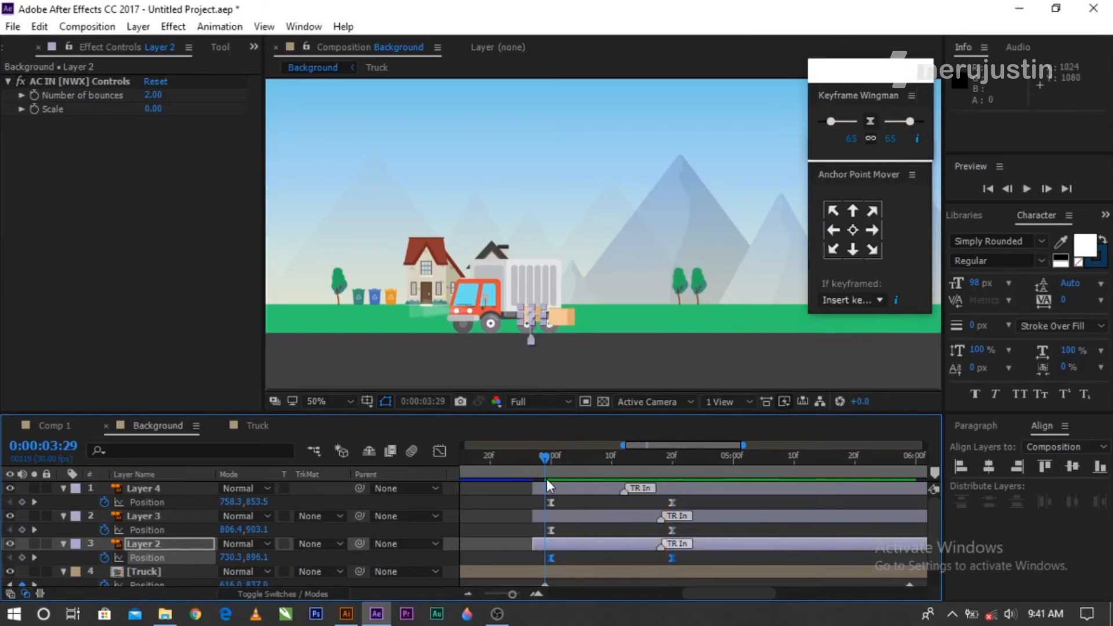
{"action": "key", "text": "space"}
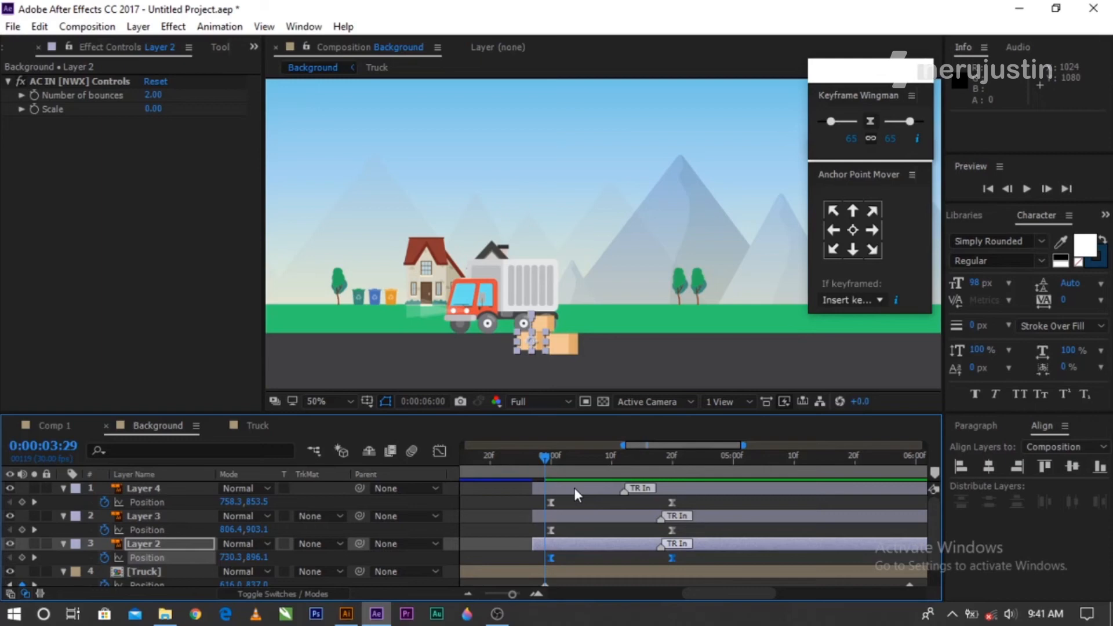
{"action": "key", "text": "Page_Up"}
{"action": "key", "text": "Page_Up"}
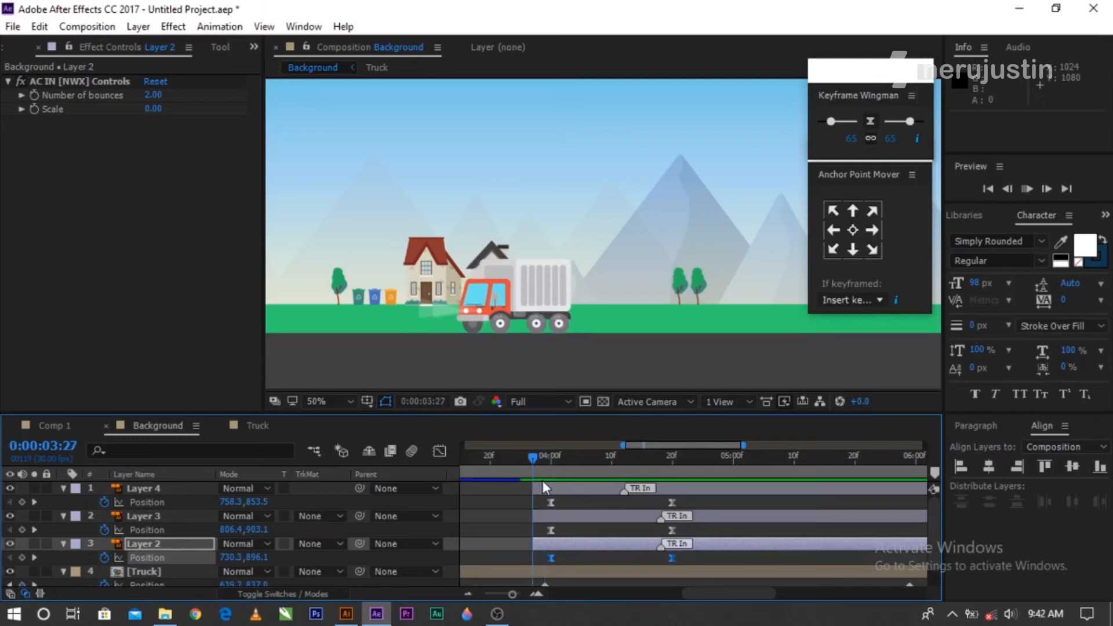
{"action": "key", "text": "space"}
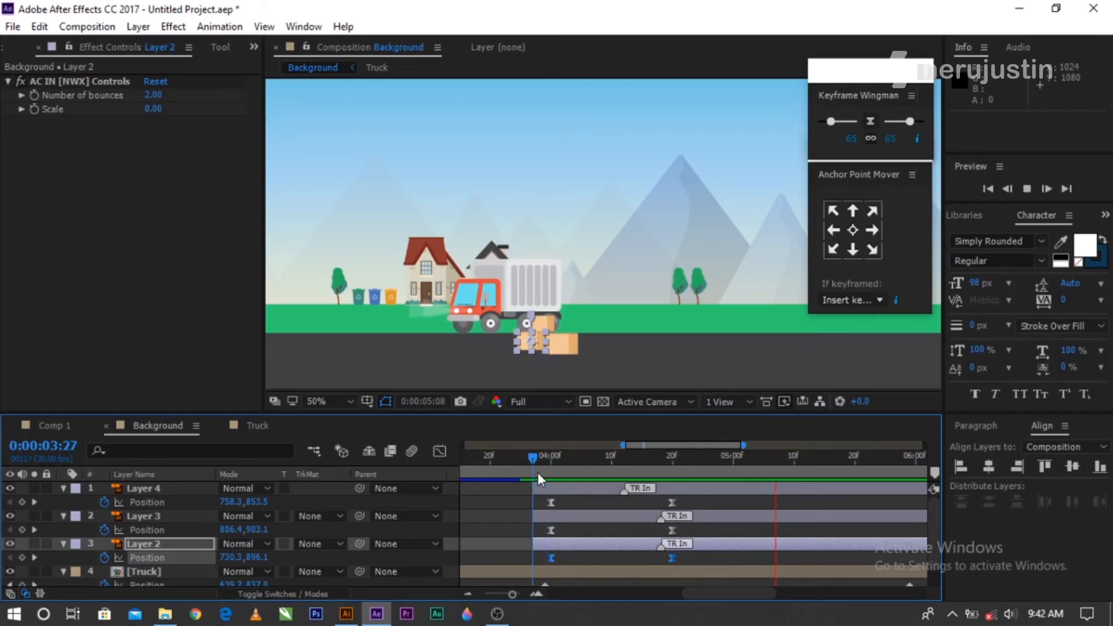
{"action": "key", "text": "space"}
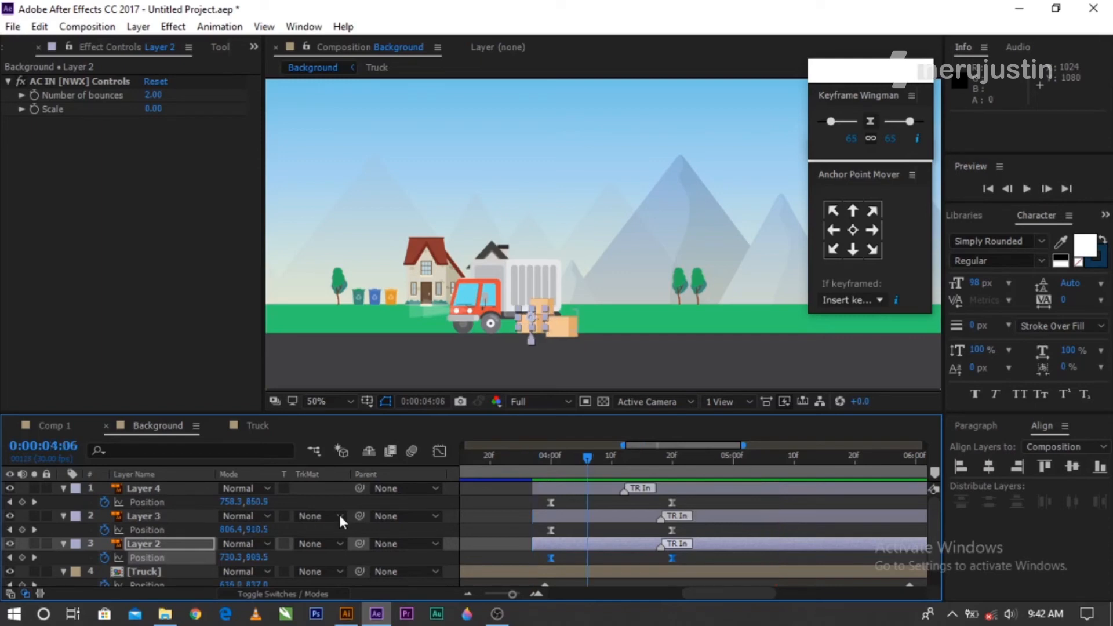
Stagger the boxes in time by shifting Layer 2 to start at 0:00:03:29 and Layer 4 at 0:00:04:01.
{"action": "left_click", "coordinate": [191, 530]}
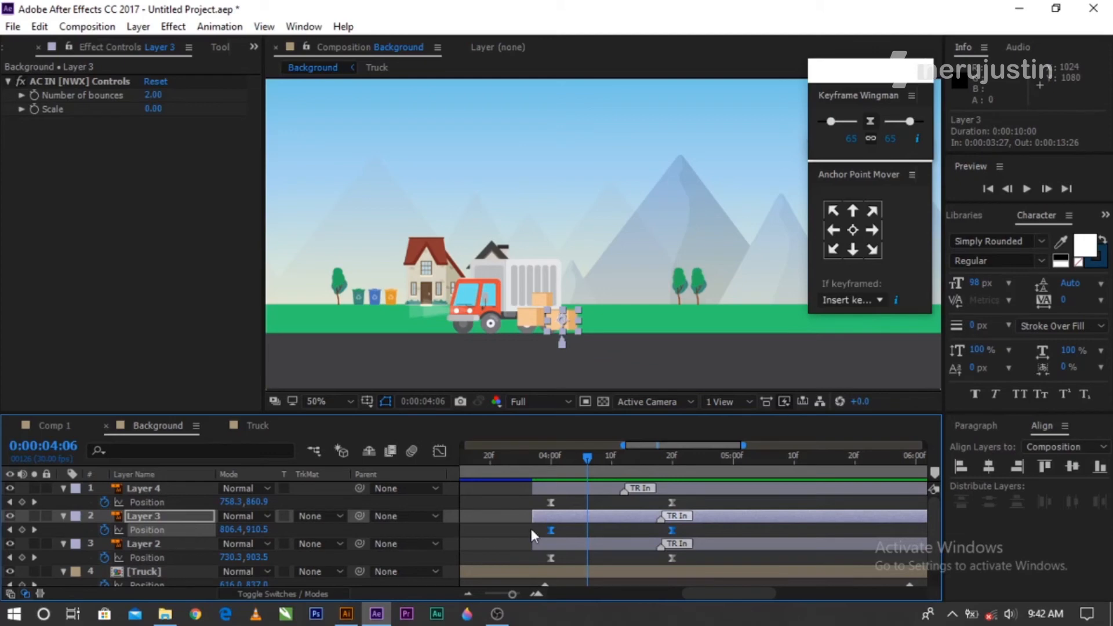
{"action": "left_click", "coordinate": [177, 544]}
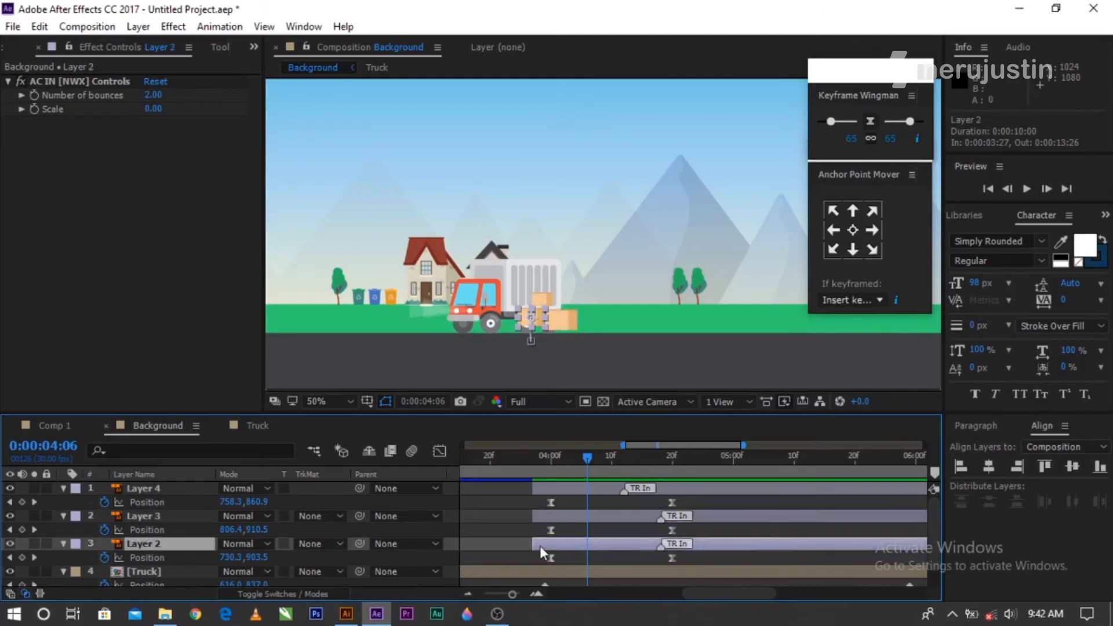
{"action": "left_click_drag", "start_coordinate": [552, 545], "coordinate": [564, 546]}
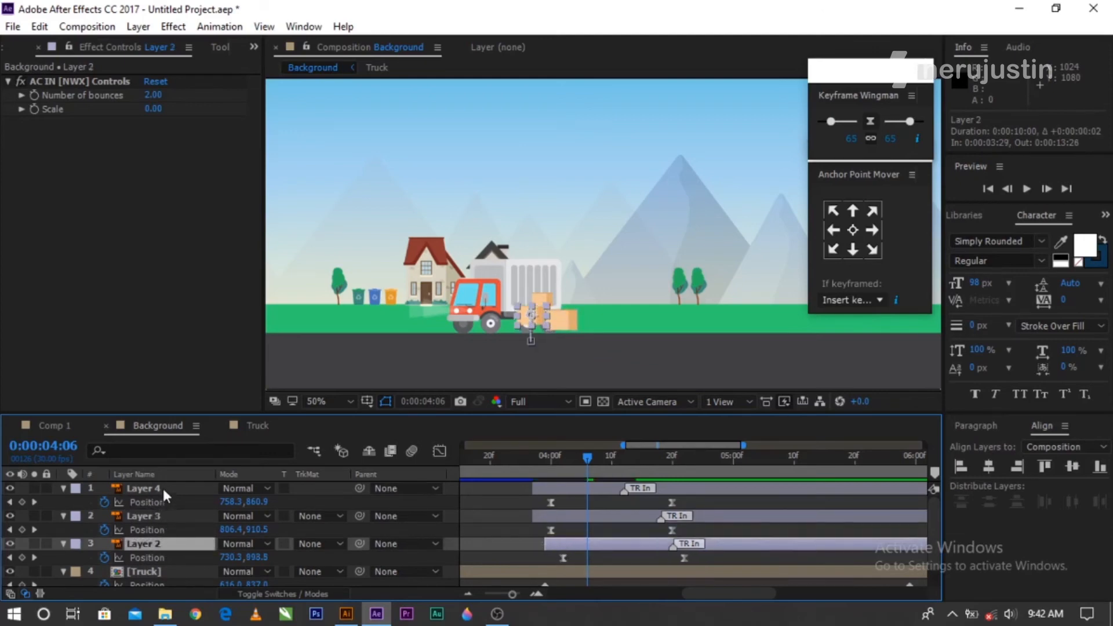
{"action": "left_click", "coordinate": [554, 487]}
{"action": "left_click_drag", "start_coordinate": [554, 486], "coordinate": [577, 493]}
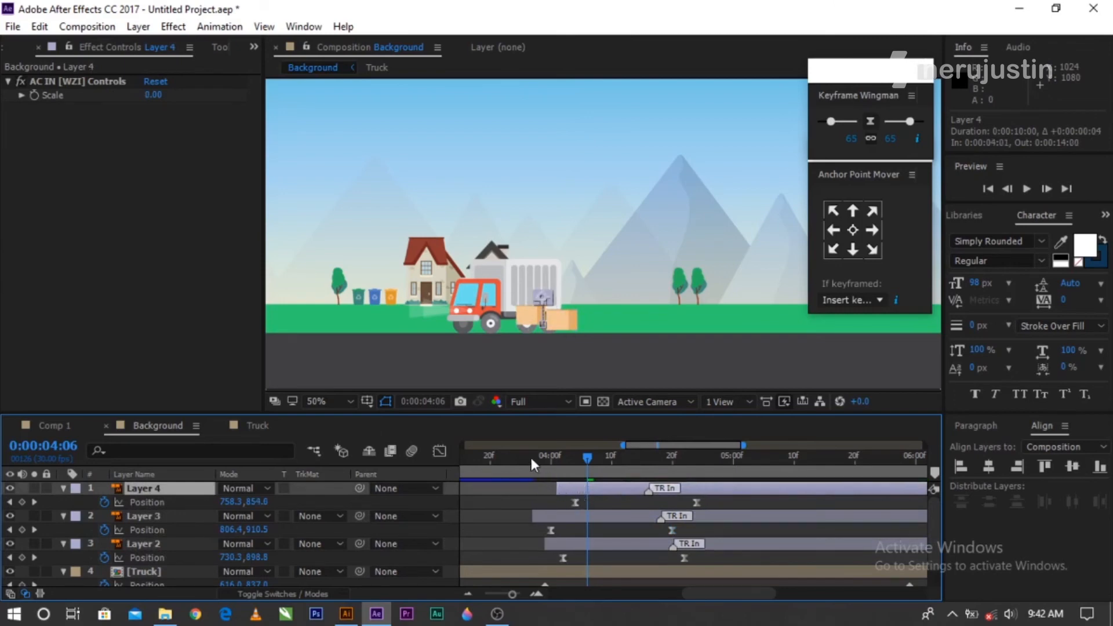
Preview the staggered box animation from 0:00:03:27.
{"action": "left_click", "coordinate": [531, 457]}
{"action": "key", "text": "space"}
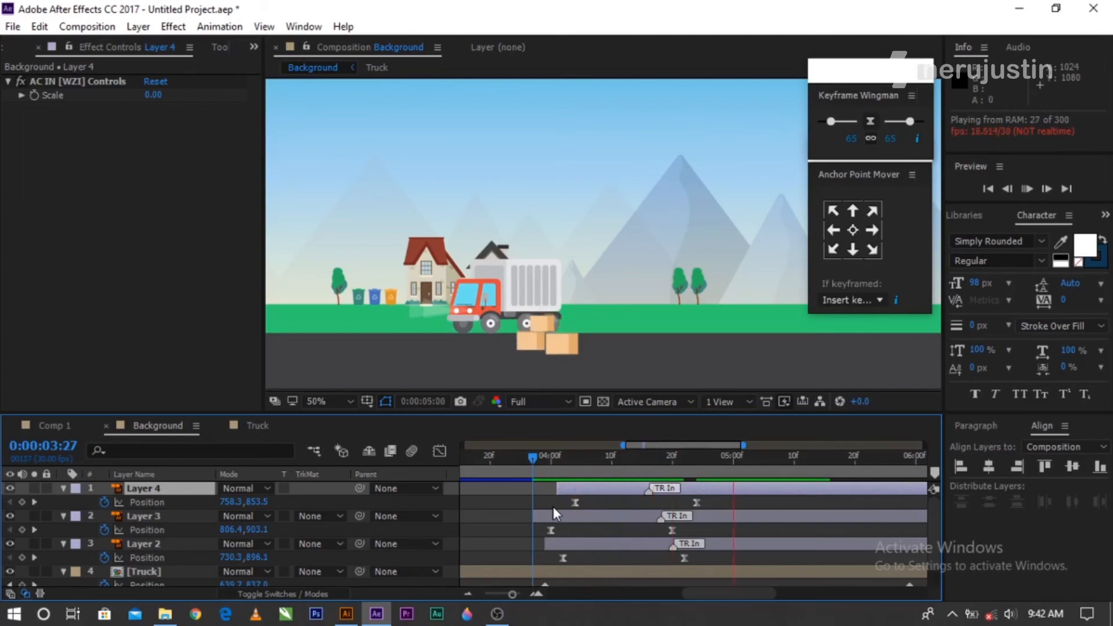
{"action": "left_click", "coordinate": [533, 465]}
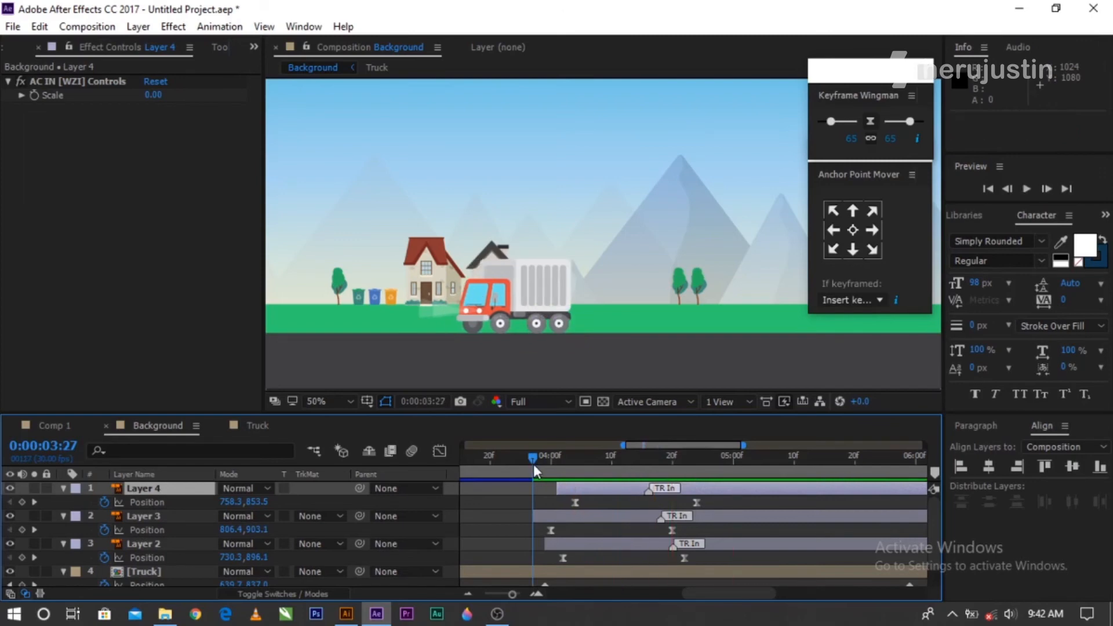
{"action": "key", "text": "space"}
{"action": "key", "text": "space"}
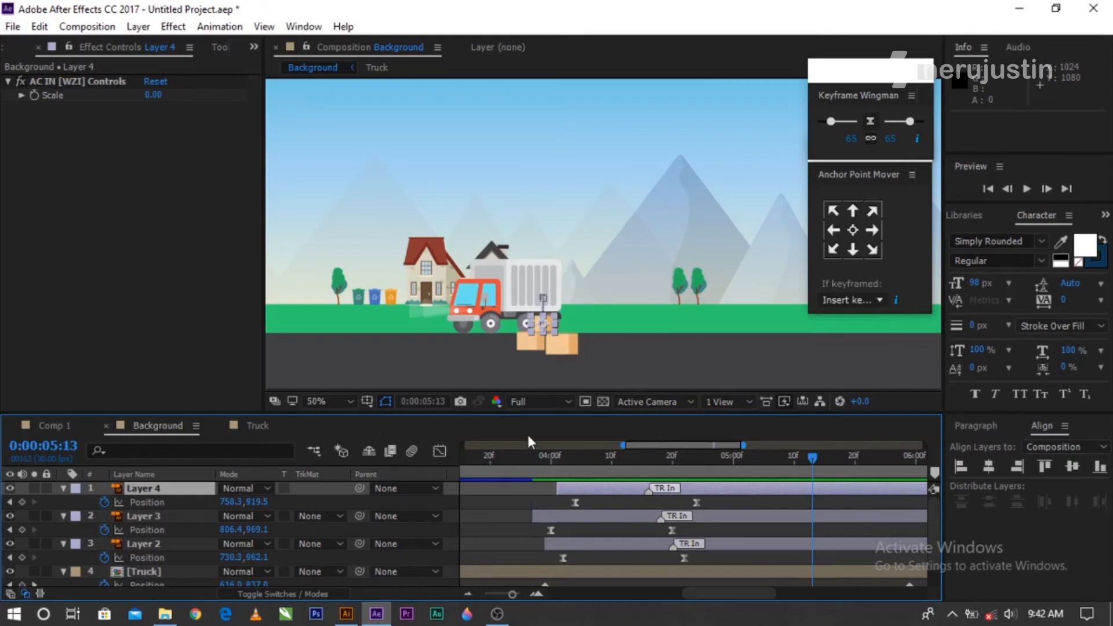
Show the full 10-second timeline and the whole frame, and preview the Background composition from the beginning.
{"action": "key", "text": "semicolon"}
{"action": "left_click", "coordinate": [519, 456]}
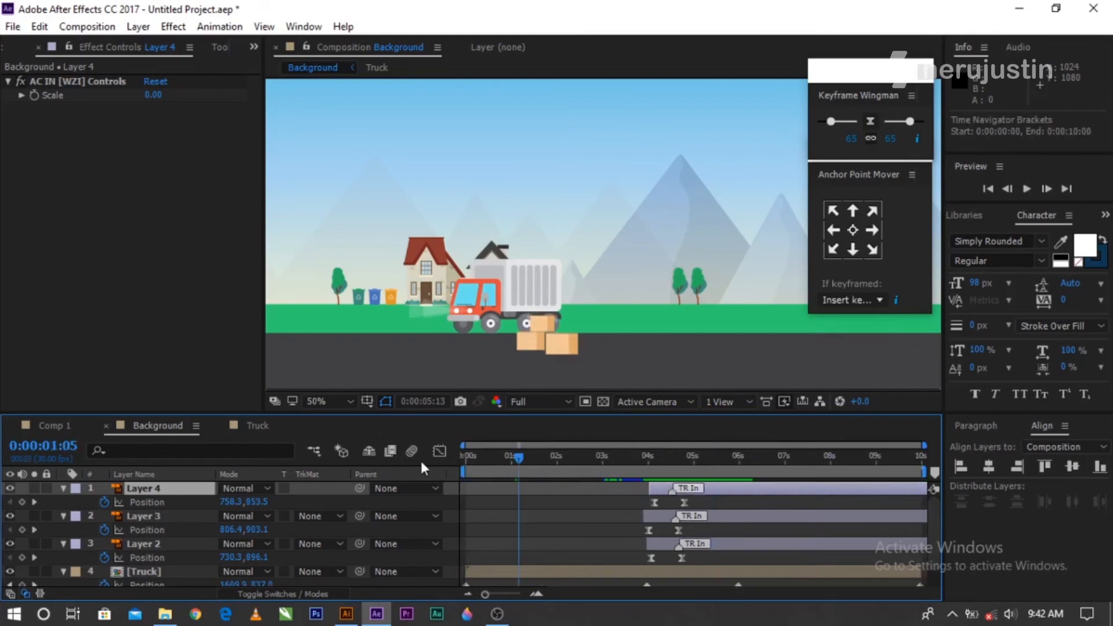
{"action": "key", "text": "Home"}
{"action": "key", "text": "space"}
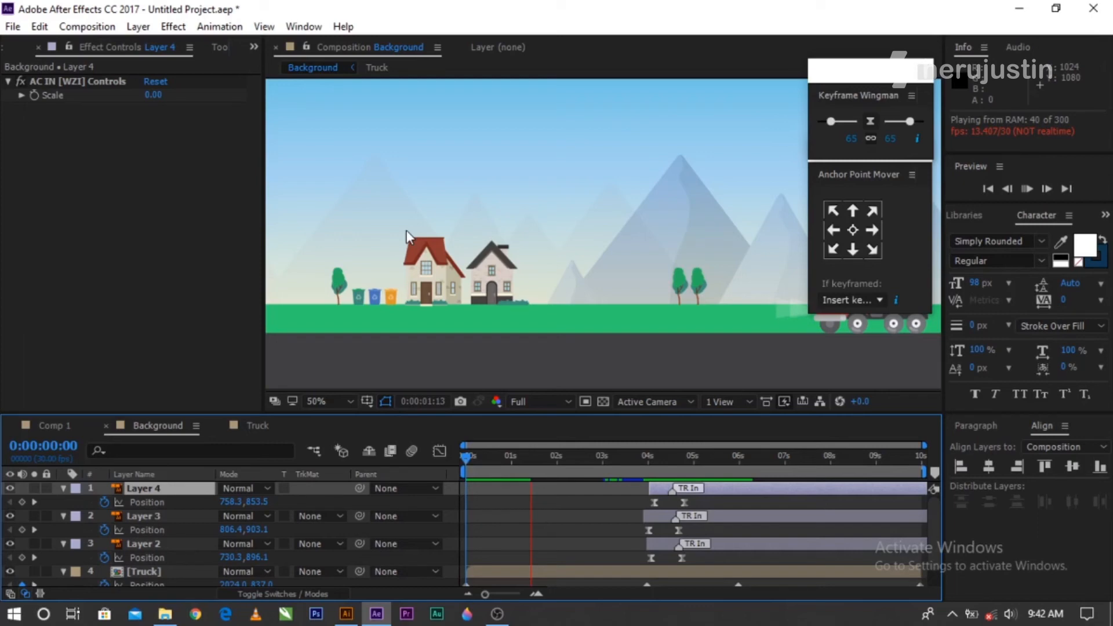
{"action": "scroll", "coordinate": [406, 230], "scroll_direction": "down", "scroll_amount": 2}
{"action": "left_click", "coordinate": [468, 459]}
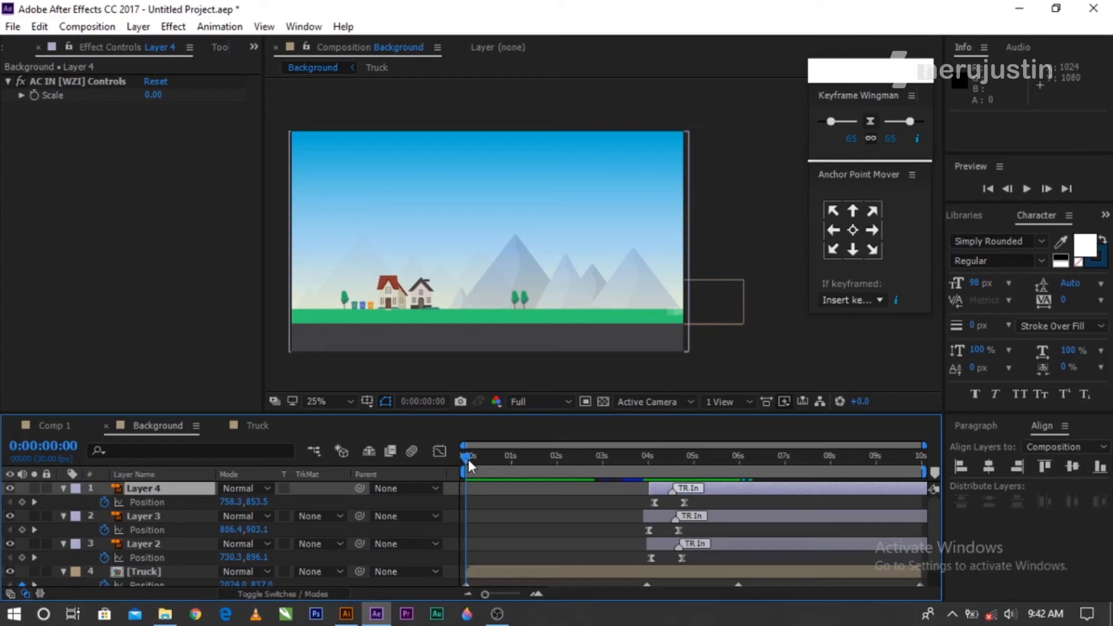
{"action": "key", "text": "space"}
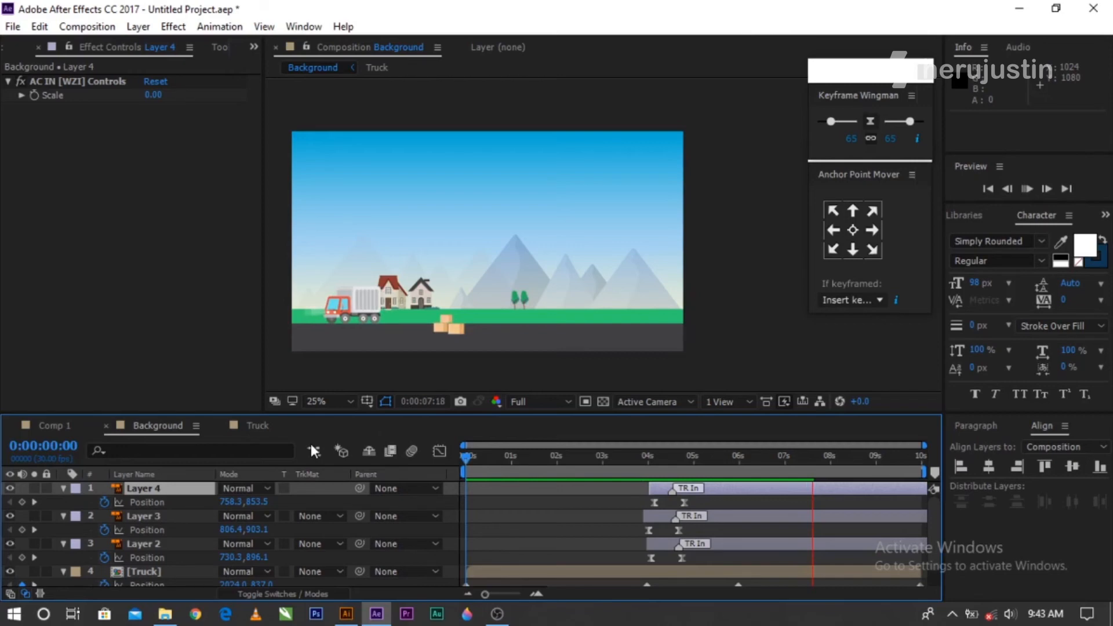
Switch to Comp 1 and add the Background and Truck compositions as layers, with Truck above Background.
{"action": "left_click", "coordinate": [275, 47]}
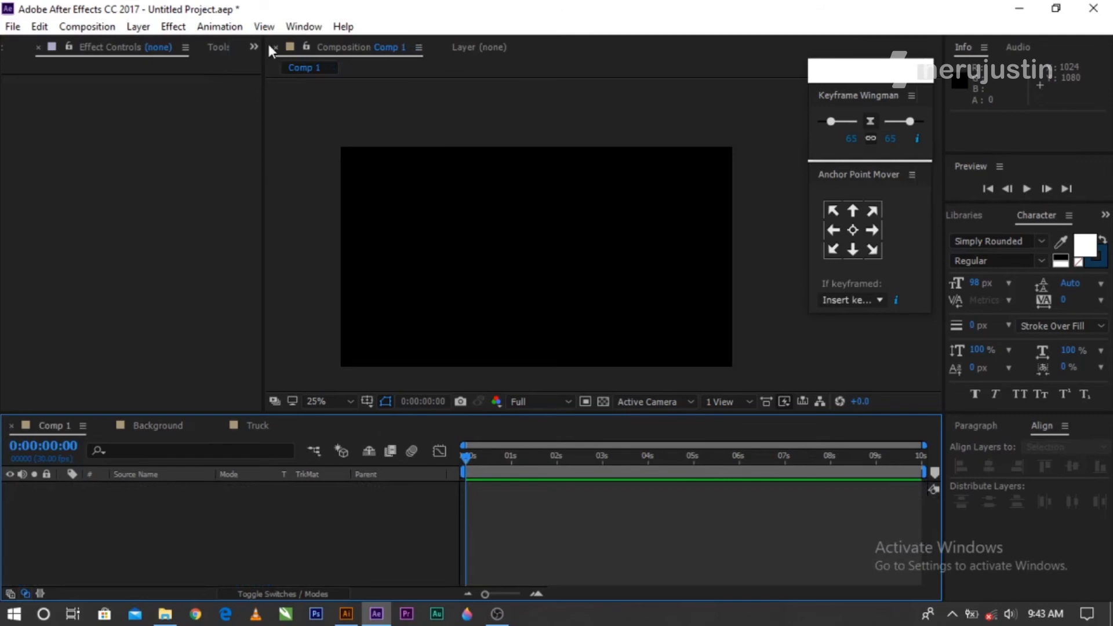
{"action": "left_click", "coordinate": [254, 46]}
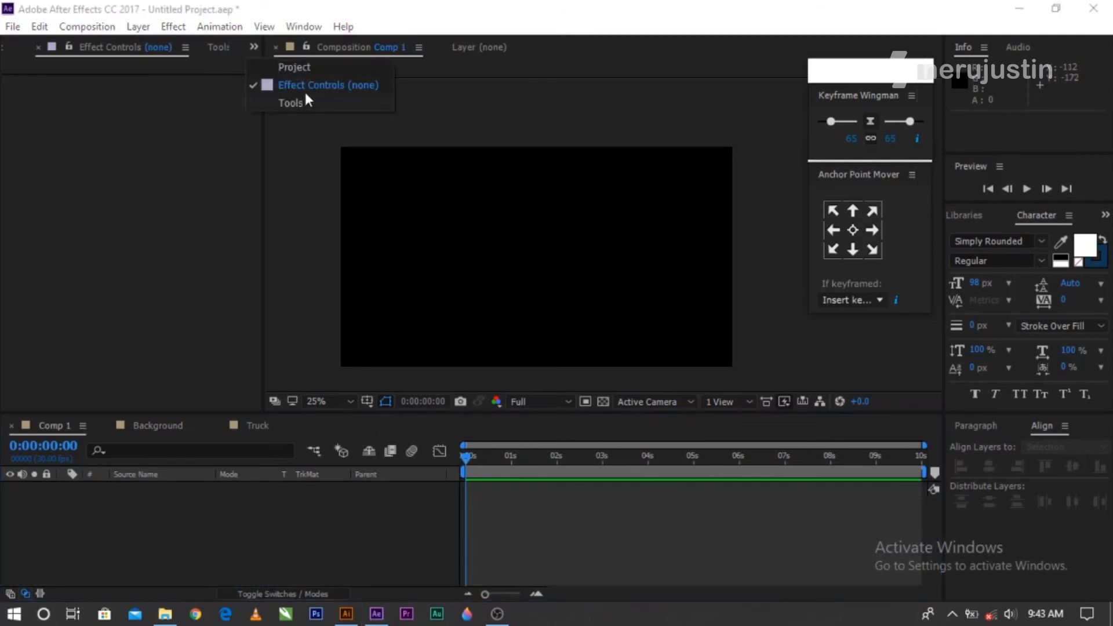
{"action": "left_click", "coordinate": [296, 68]}
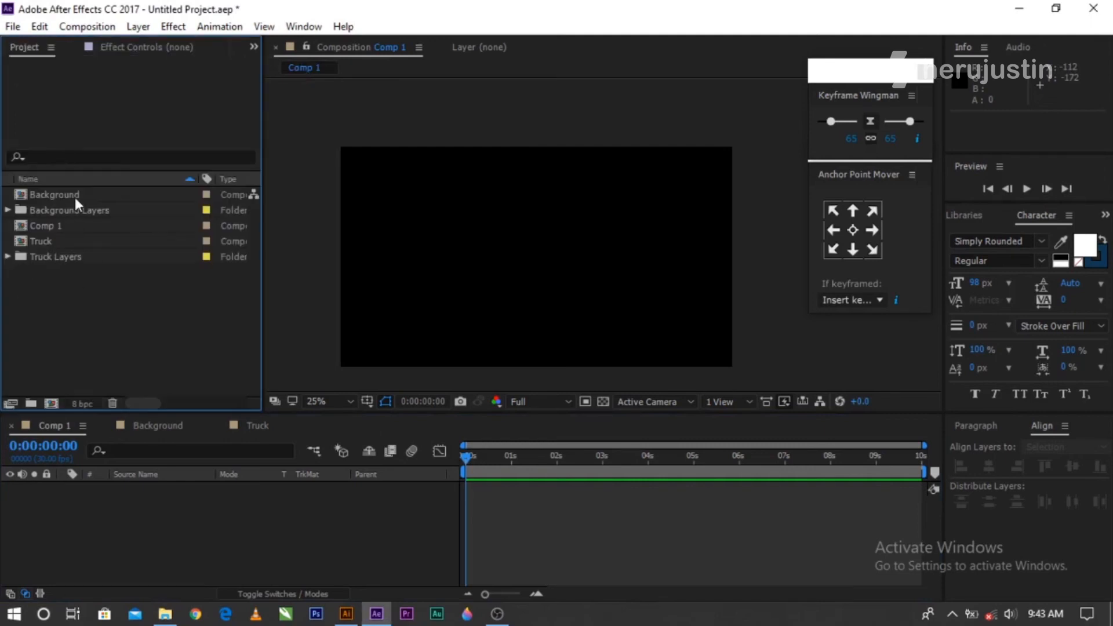
{"action": "left_click", "coordinate": [75, 196]}
{"action": "left_click_drag", "start_coordinate": [105, 223], "coordinate": [215, 501]}
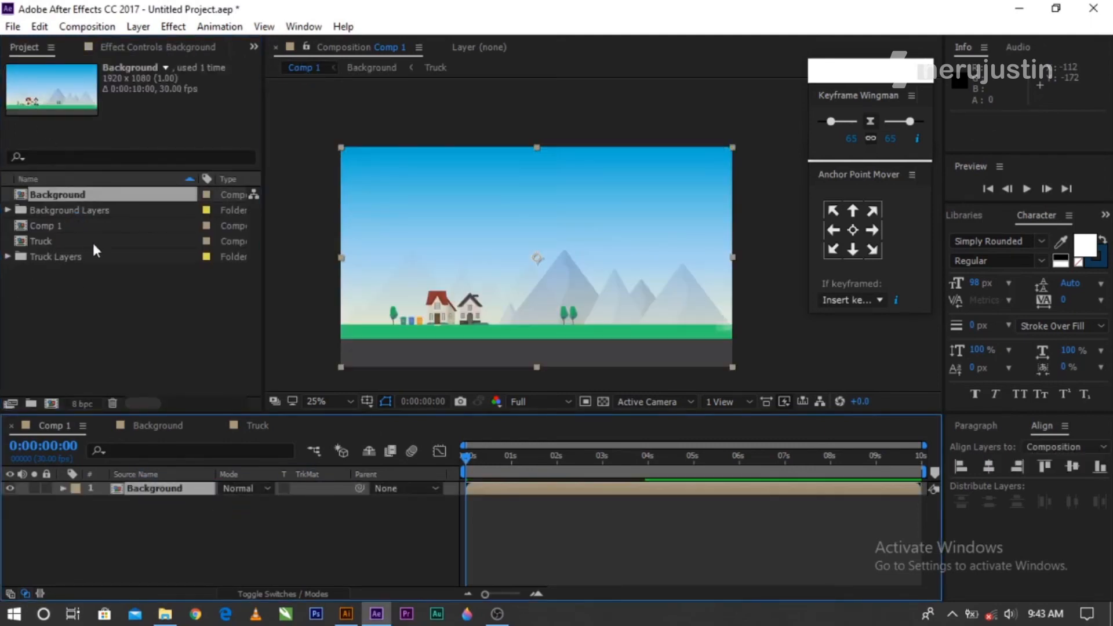
{"action": "left_click", "coordinate": [64, 246]}
{"action": "left_click_drag", "start_coordinate": [73, 245], "coordinate": [389, 489]}
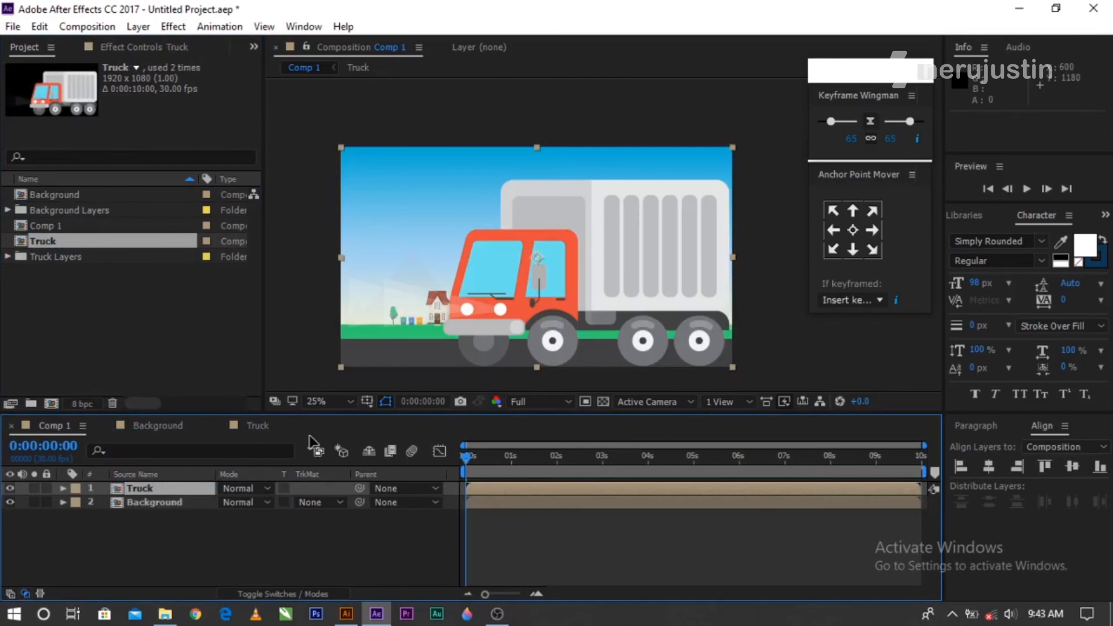
Hide the Truck layer in Comp 1 to preview the scene without it, and delete that layer.
{"action": "left_click", "coordinate": [11, 488]}
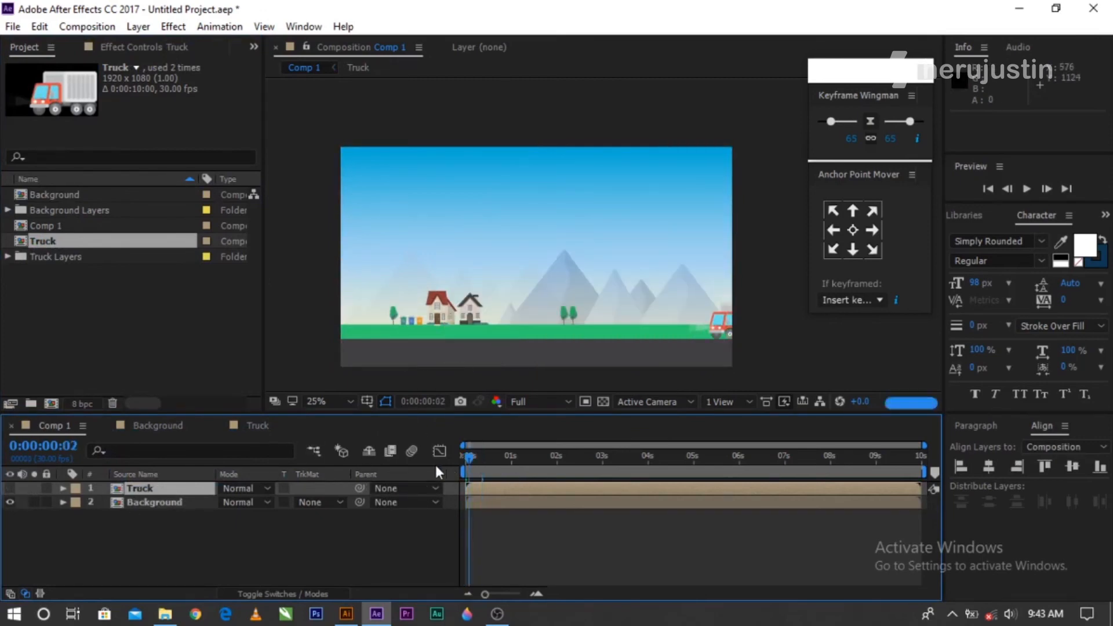
{"action": "key", "text": "space"}
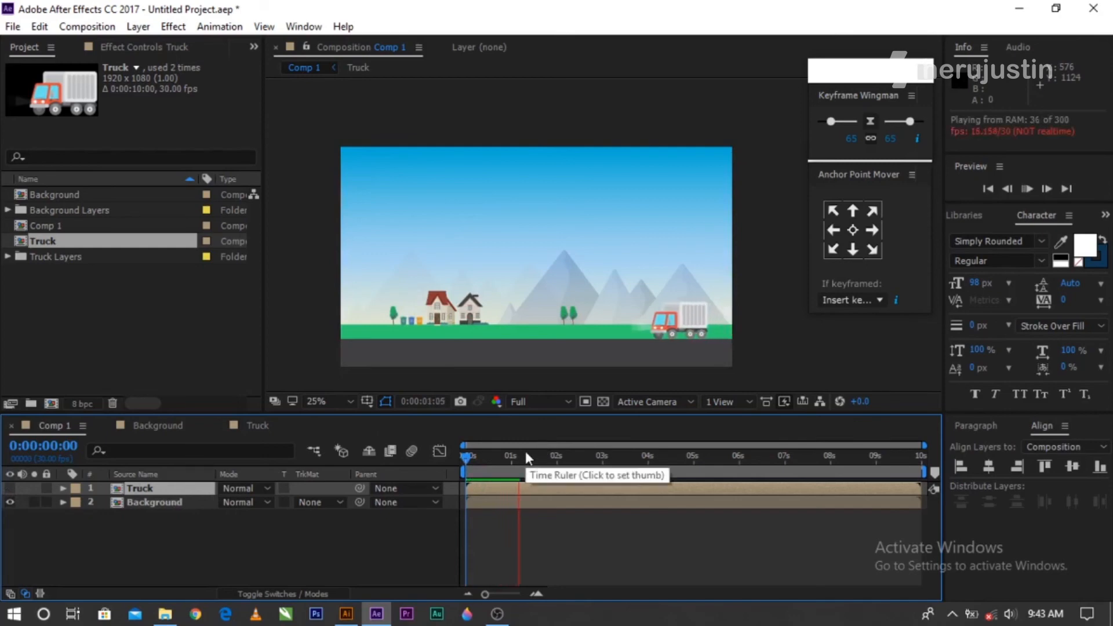
{"action": "left_click", "coordinate": [526, 454]}
{"action": "key", "text": "Delete"}
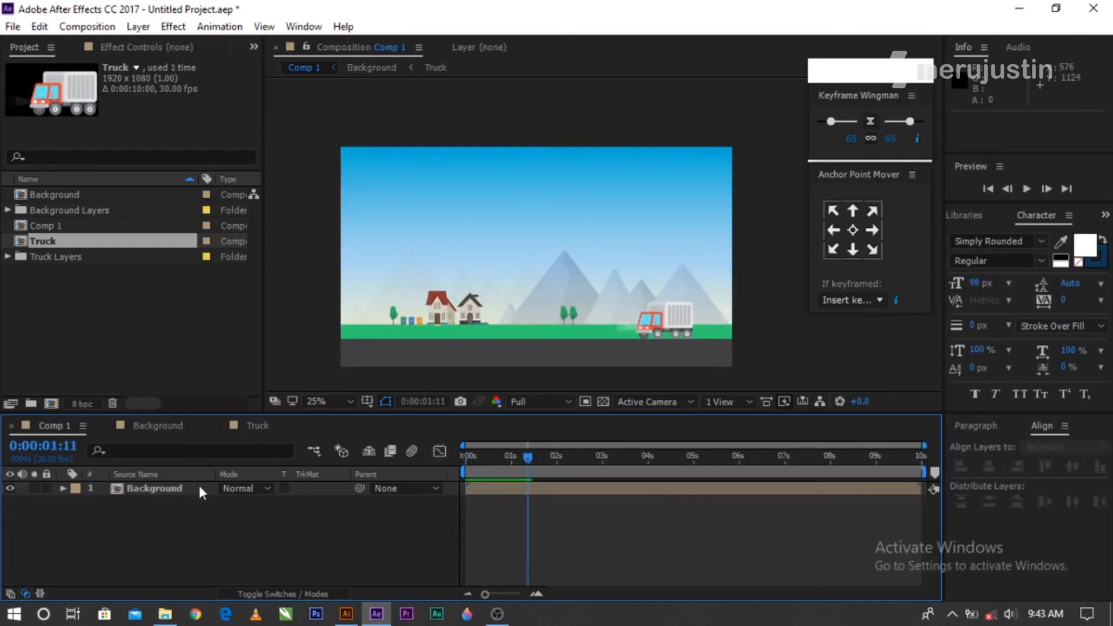
Preview Comp 1 from the beginning with only the Background layer.
{"action": "left_click", "coordinate": [467, 455]}
{"action": "key", "text": "space"}
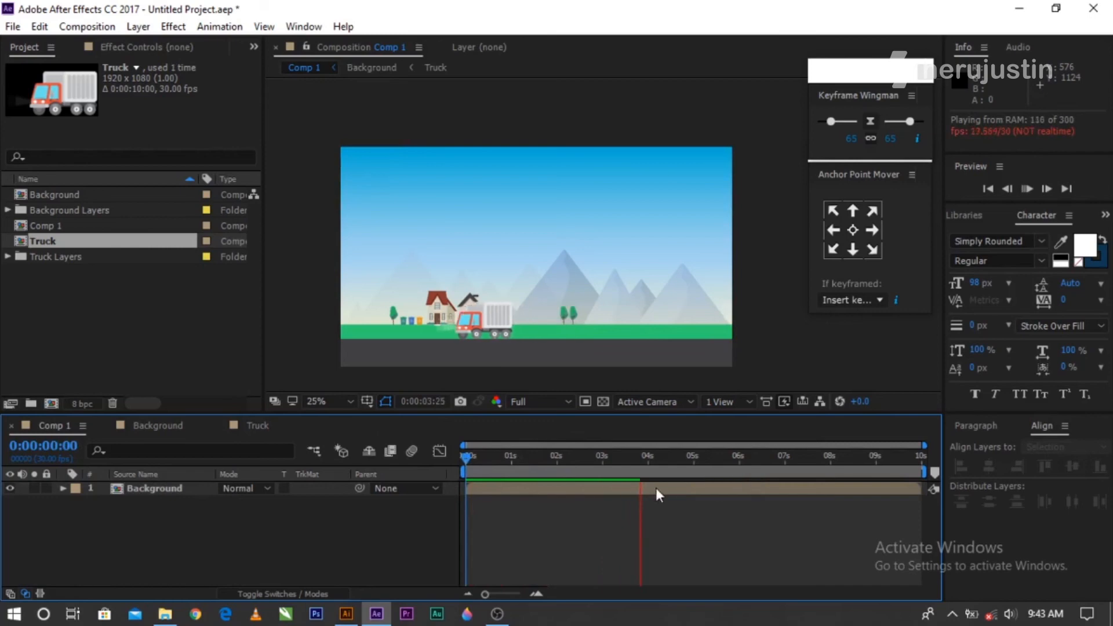
{"action": "key", "text": "space"}
Keyframe the Background layer's Scale at 100% at 0:00:03:25 and 124% at 0:00:04:10.
{"action": "scroll", "coordinate": [643, 472], "scroll_direction": "up", "scroll_amount": 2}
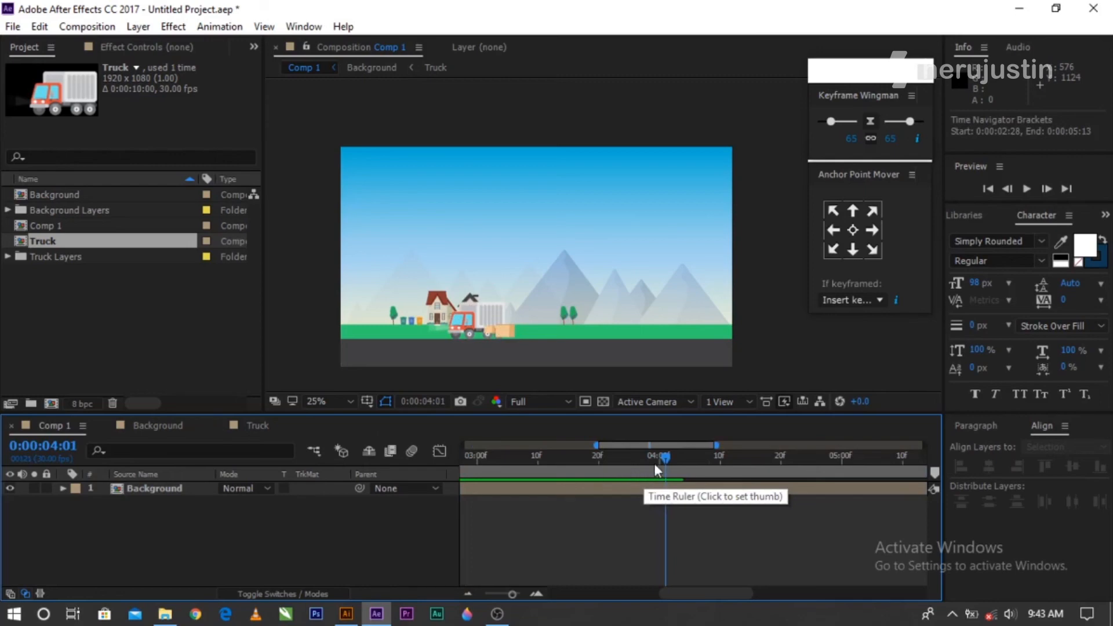
{"action": "left_click", "coordinate": [599, 462]}
{"action": "scroll", "coordinate": [656, 464], "scroll_direction": "up", "scroll_amount": 2}
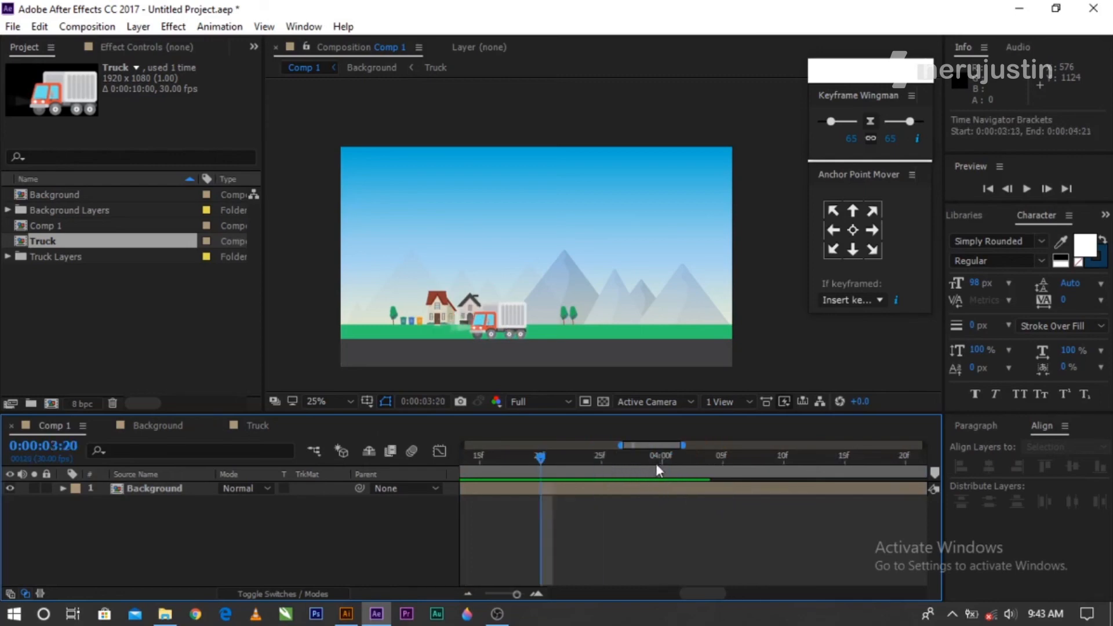
{"action": "left_click", "coordinate": [601, 462]}
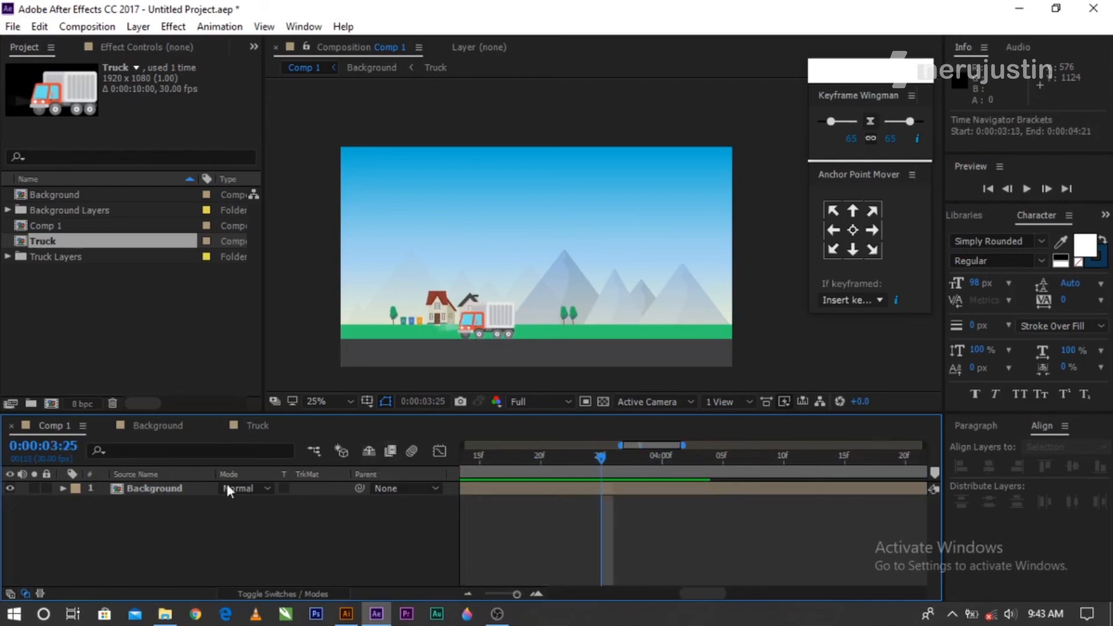
{"action": "left_click", "coordinate": [176, 489]}
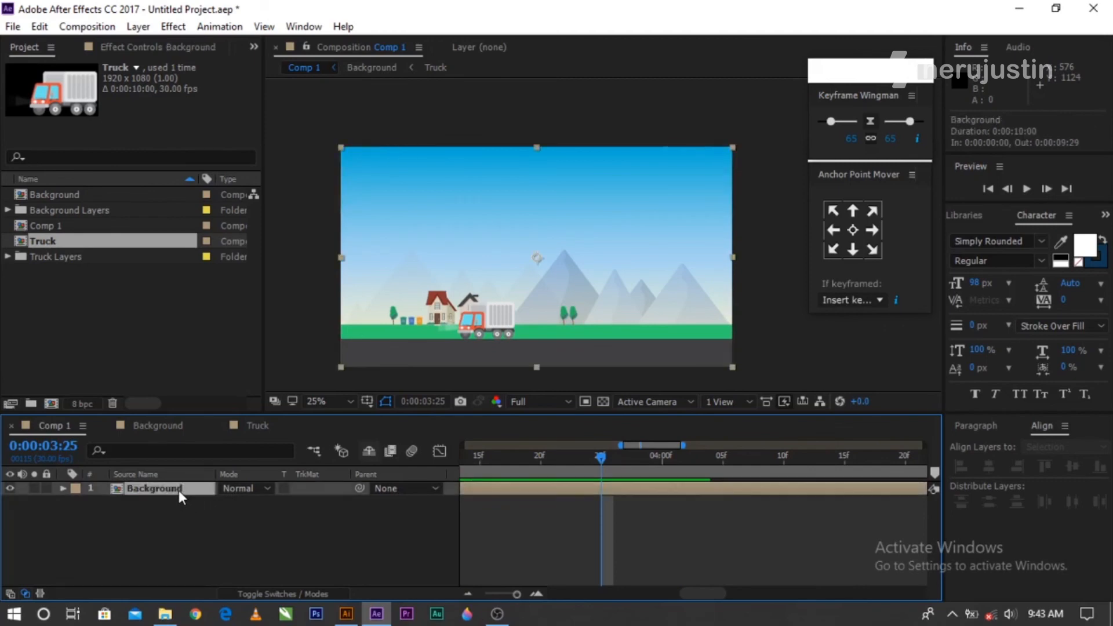
{"action": "key", "text": "s"}
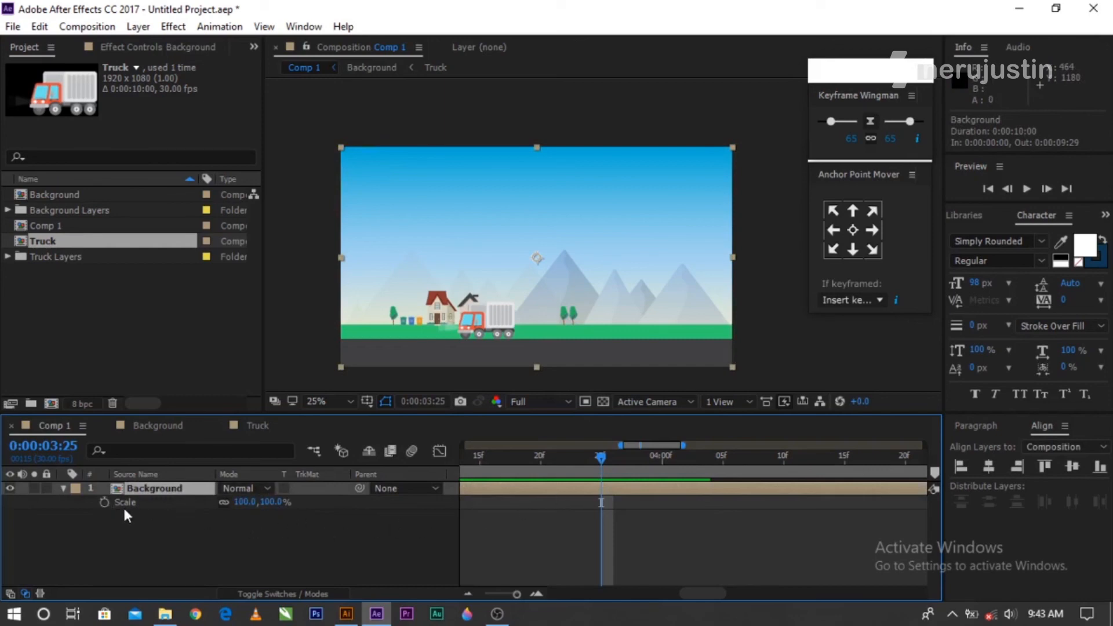
{"action": "left_click", "coordinate": [104, 503]}
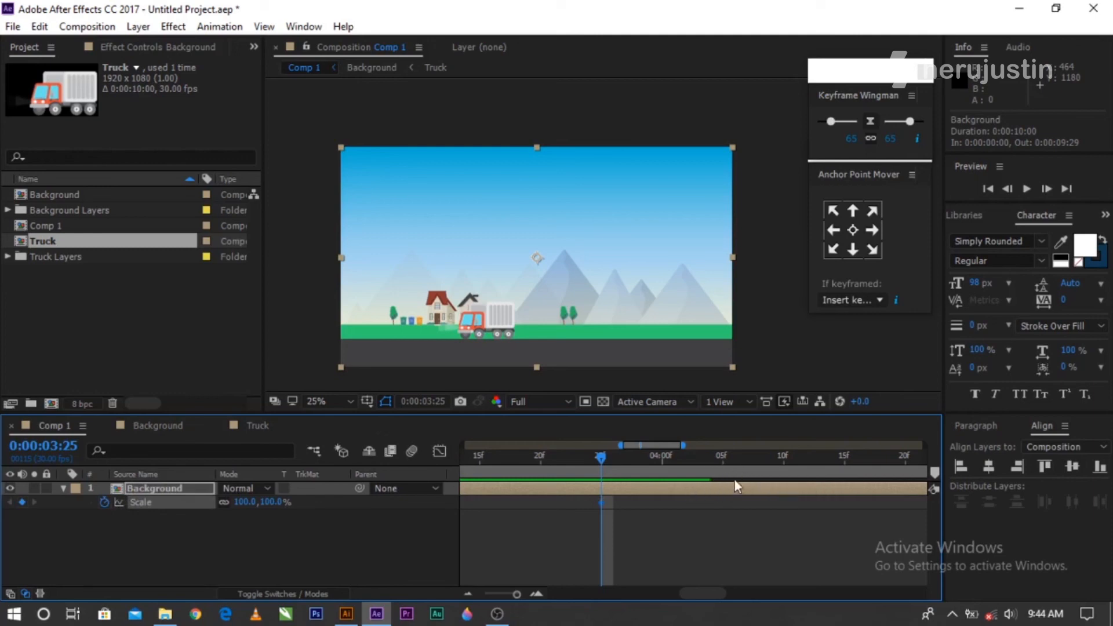
{"action": "left_click", "coordinate": [785, 477]}
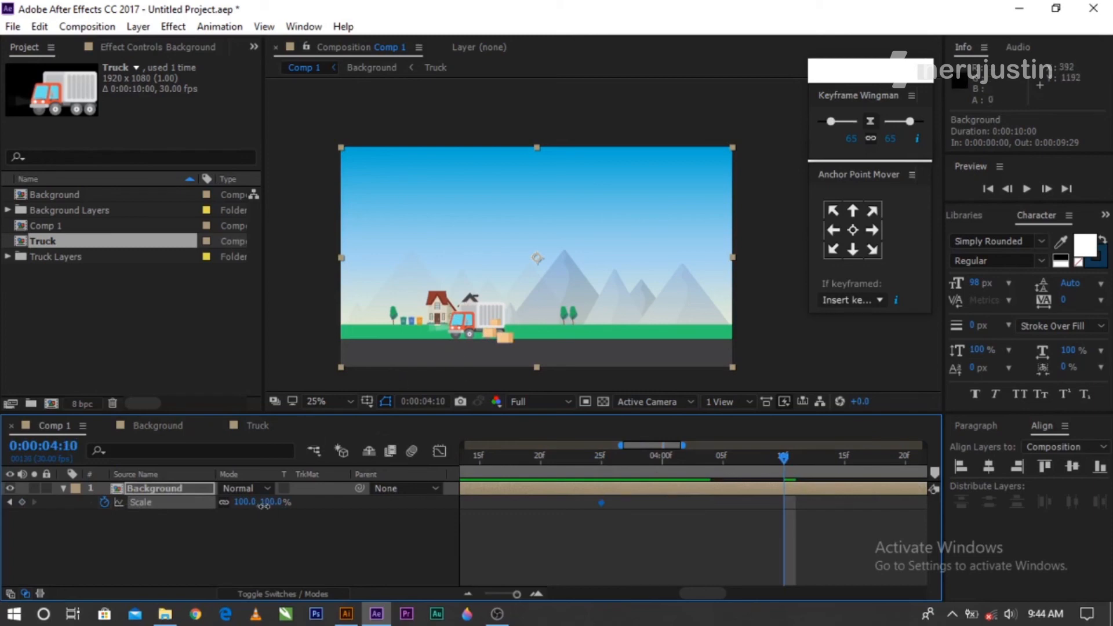
{"action": "mouse_move", "coordinate": [265, 503]}
{"action": "left_mouse_down"}
{"action": "mouse_move", "coordinate": [298, 511]}
{"action": "mouse_move", "coordinate": [286, 512]}
{"action": "left_mouse_up"}
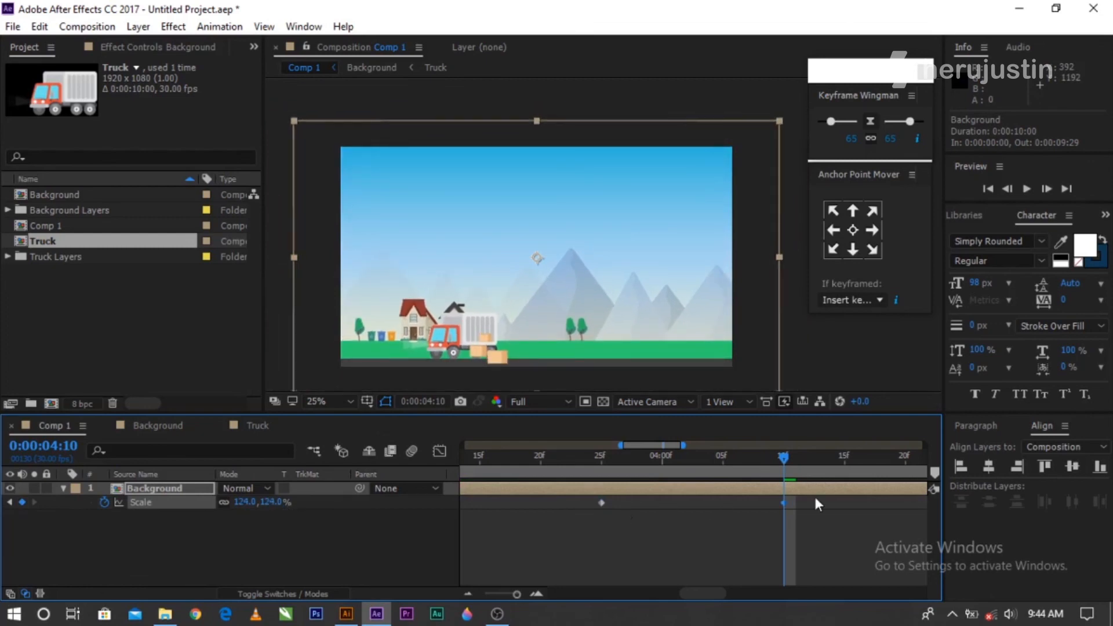
Copy the Background layer's first Scale keyframe to 0:00:04:25 to zoom back out to 100%.
{"action": "scroll", "coordinate": [582, 510], "scroll_direction": "down", "scroll_amount": 2}
{"action": "scroll", "coordinate": [760, 488], "scroll_direction": "up", "scroll_amount": 1}
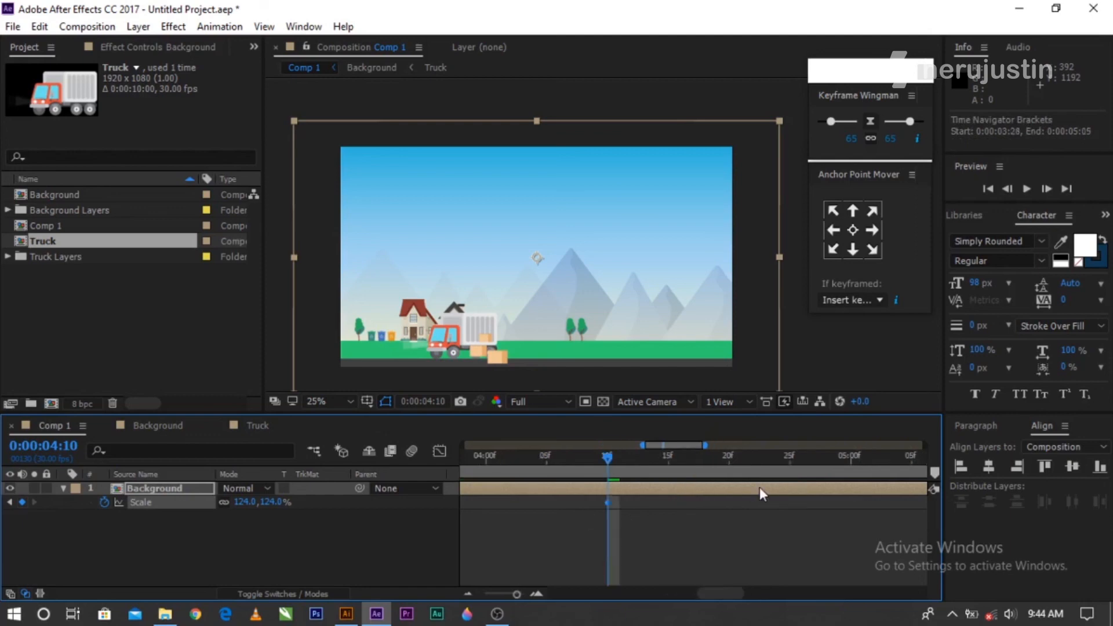
{"action": "scroll", "coordinate": [738, 477], "scroll_direction": "down", "scroll_amount": 1}
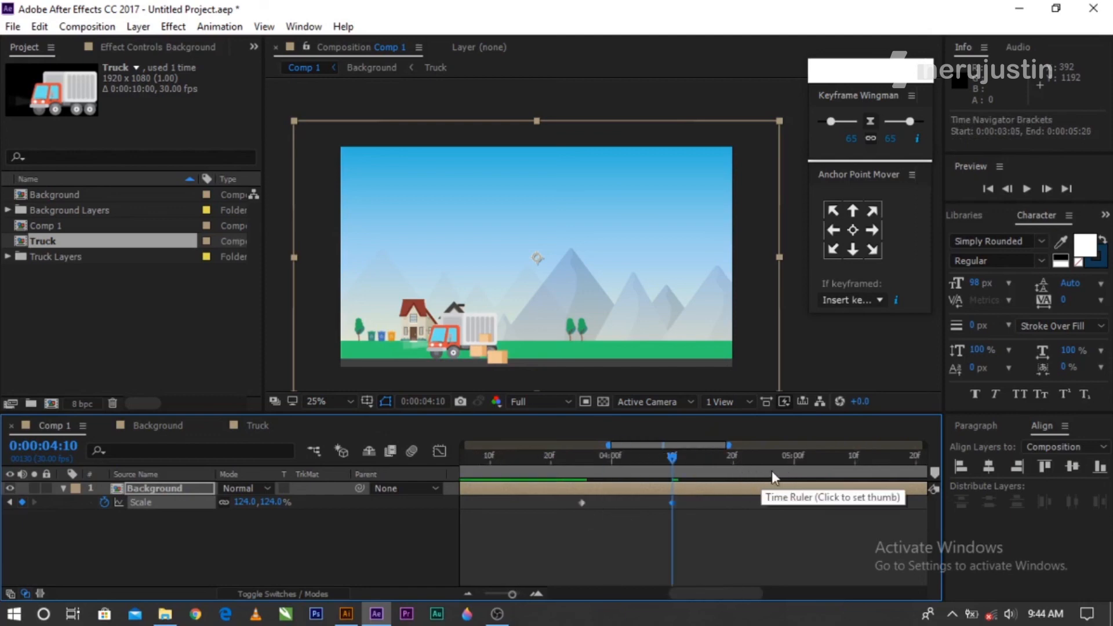
{"action": "scroll", "coordinate": [768, 470], "scroll_direction": "up", "scroll_amount": 1}
{"action": "left_click", "coordinate": [757, 465]}
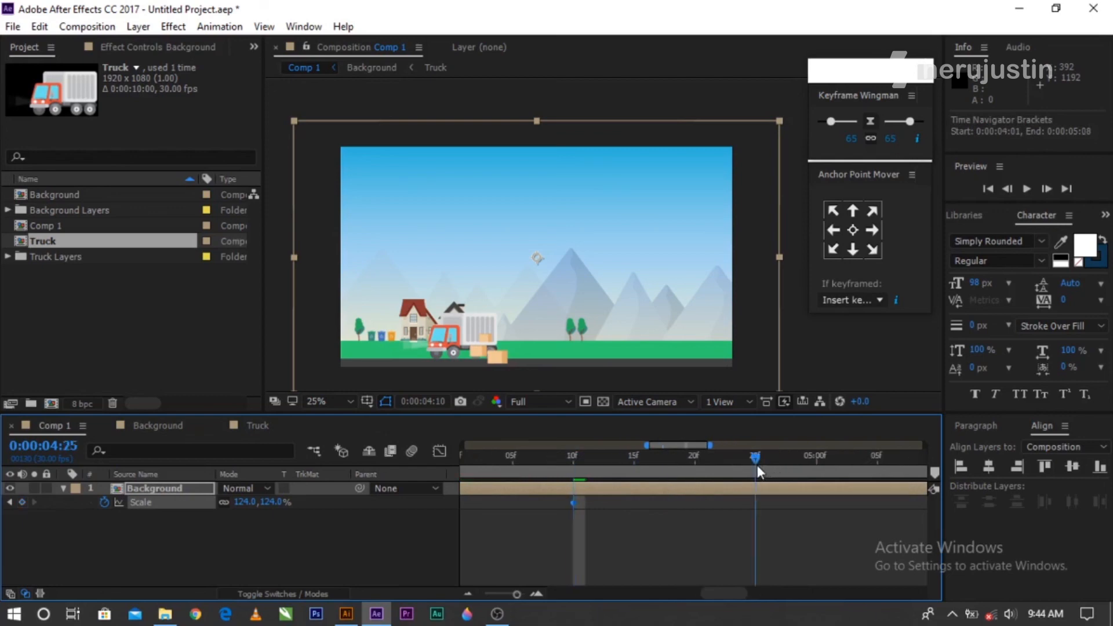
{"action": "scroll", "coordinate": [721, 478], "scroll_direction": "down", "scroll_amount": 1}
{"action": "left_click", "coordinate": [556, 503]}
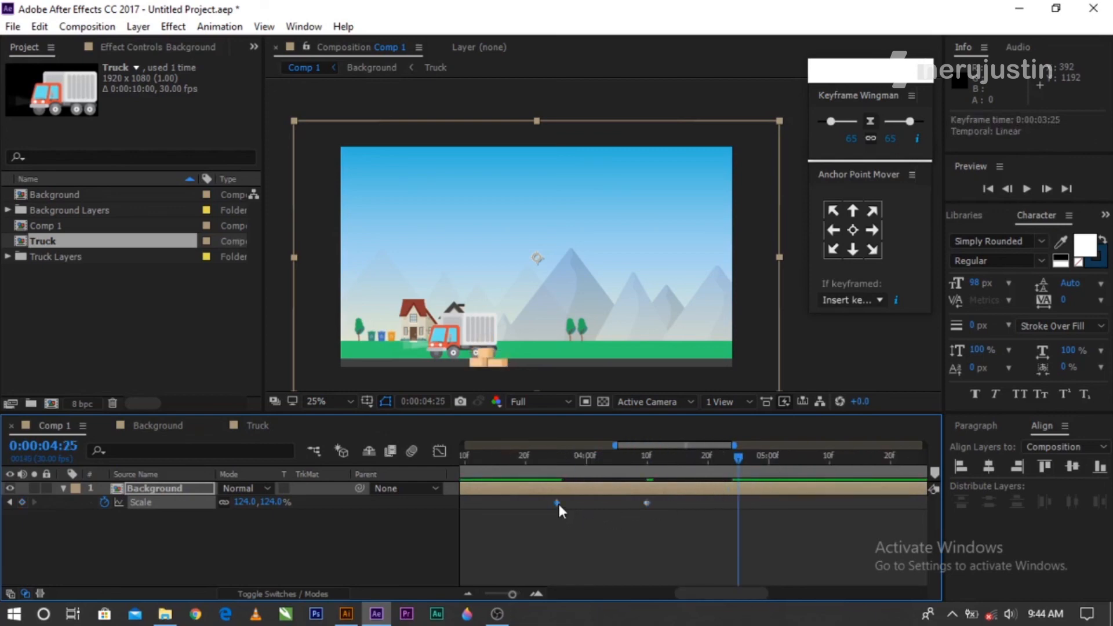
{"action": "key", "text": "ctrl+c"}
{"action": "key", "text": "ctrl+v"}
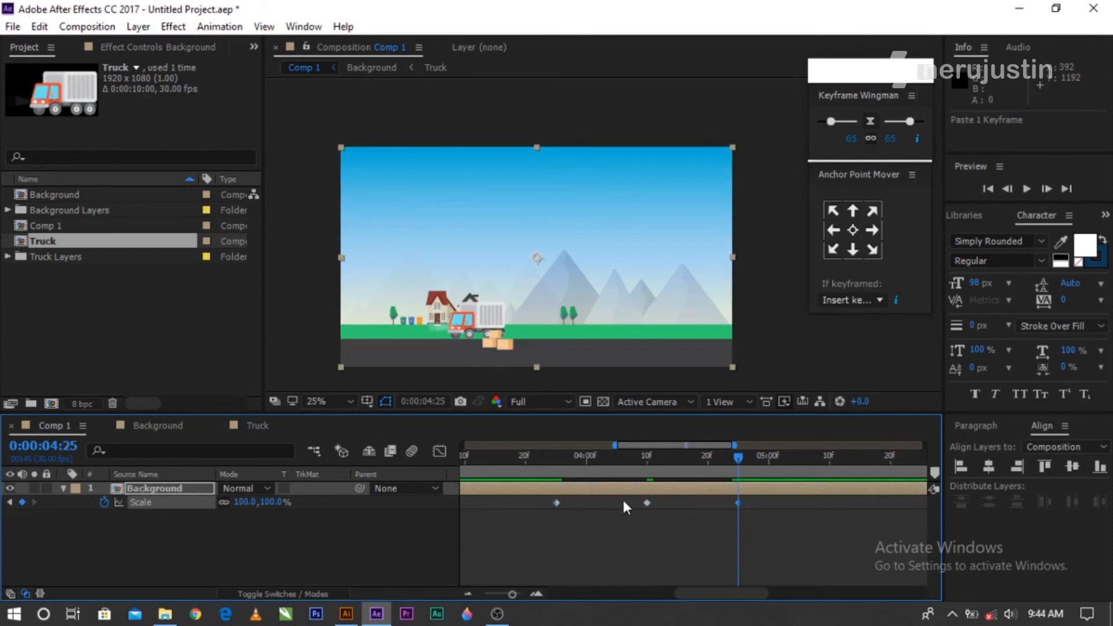
Preview the zoom animation in Comp 1 from 0:00:03:08.
{"action": "scroll", "coordinate": [626, 498], "scroll_direction": "down", "scroll_amount": 2}
{"action": "left_click", "coordinate": [596, 458]}
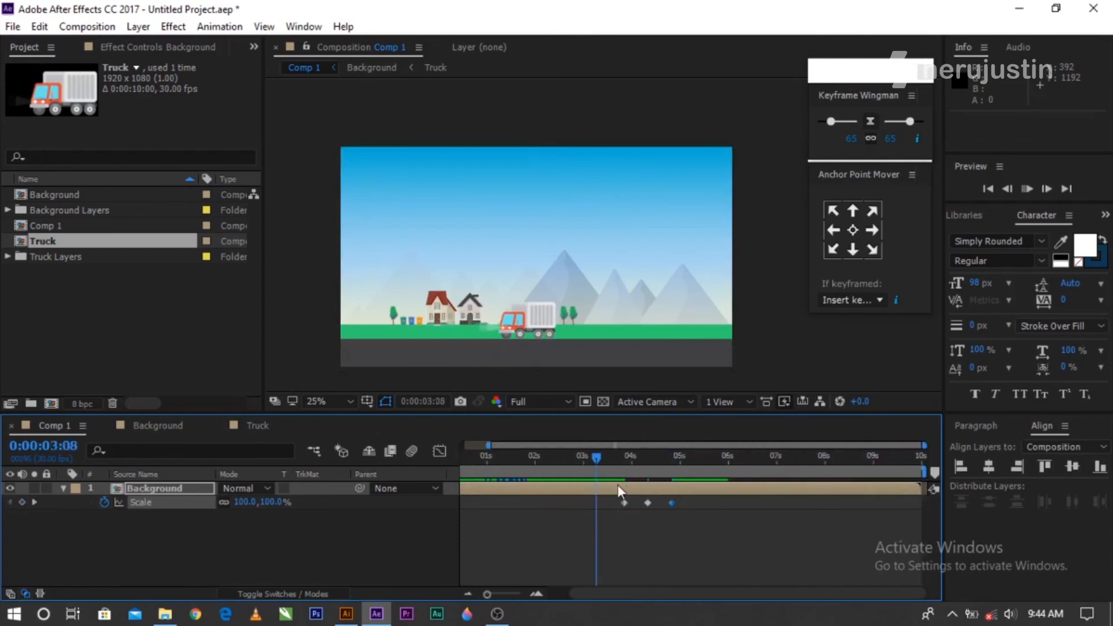
{"action": "key", "text": "space"}
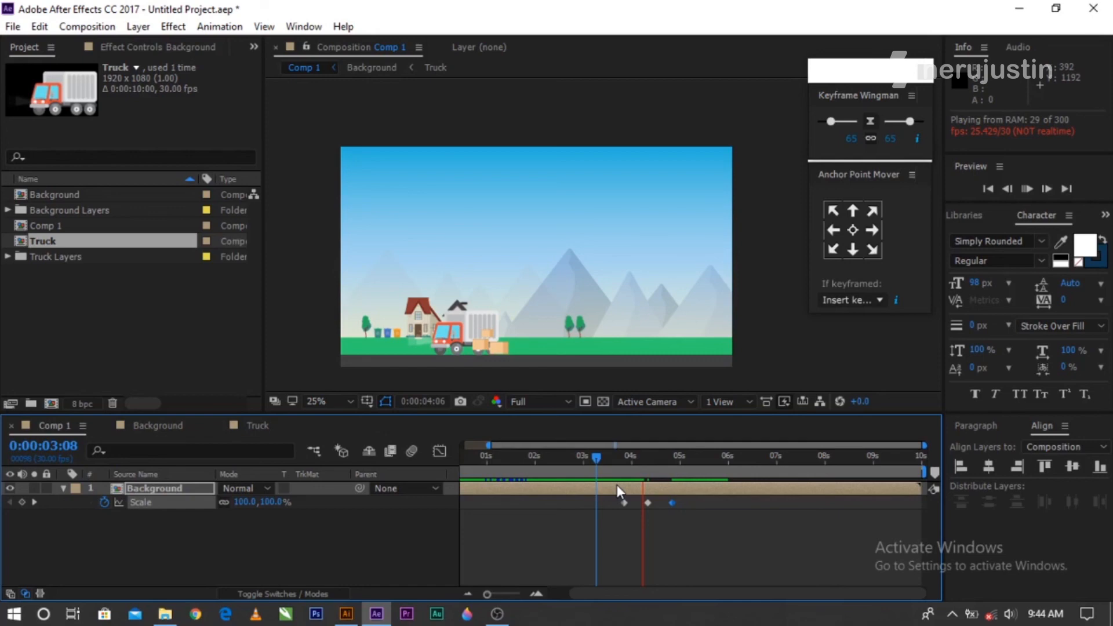
{"action": "key", "text": "space"}
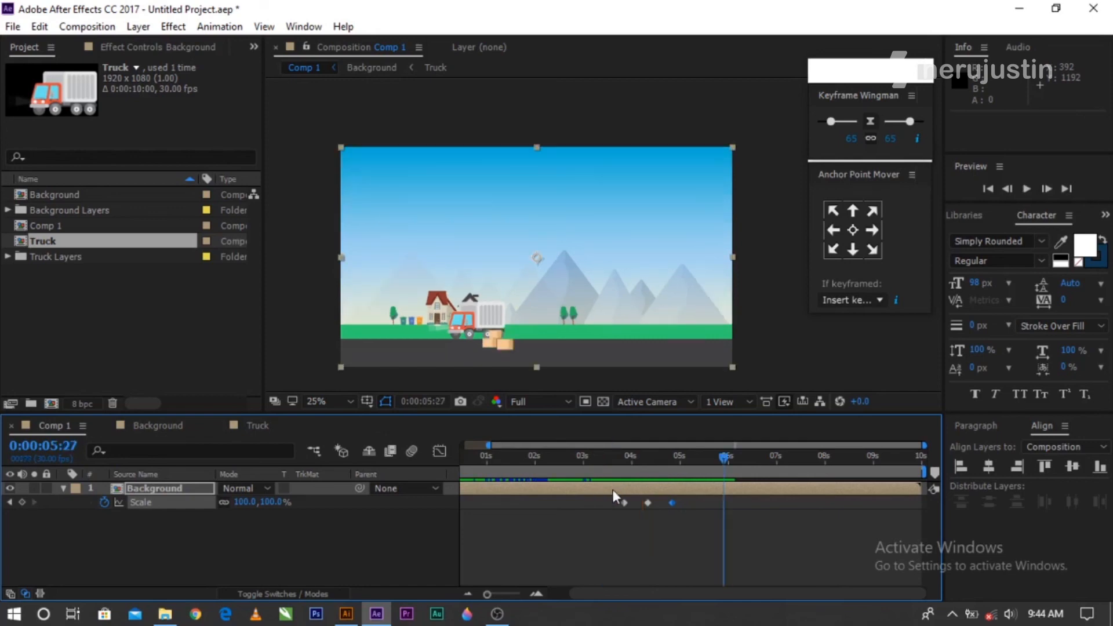
Move the 124% Scale keyframe to 0:00:04:00 and the first 100% keyframe to 0:00:03:10.
{"action": "scroll", "coordinate": [613, 490], "scroll_direction": "up", "scroll_amount": 1}
{"action": "scroll", "coordinate": [661, 506], "scroll_direction": "up", "scroll_amount": 1}
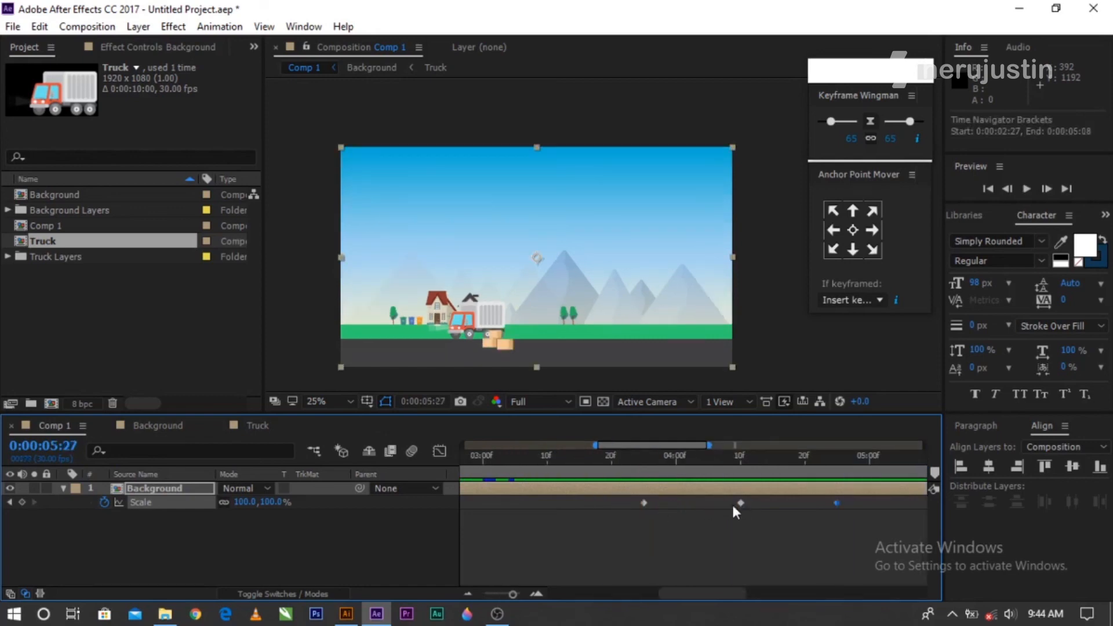
{"action": "left_click_drag", "start_coordinate": [732, 505], "coordinate": [677, 505]}
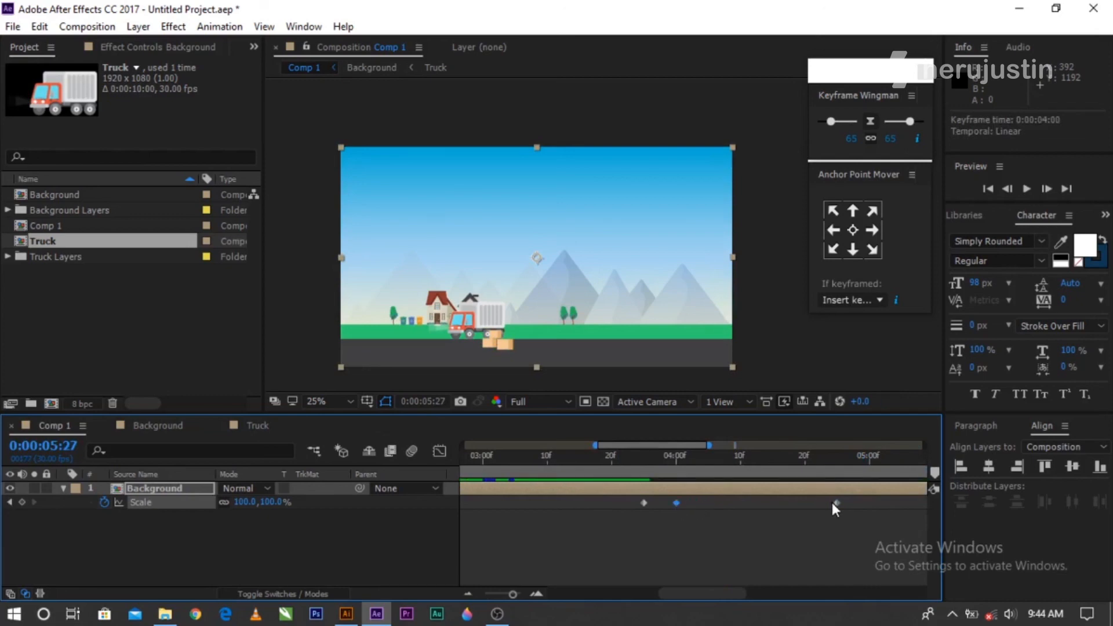
{"action": "scroll", "coordinate": [638, 503], "scroll_direction": "down", "scroll_amount": 2}
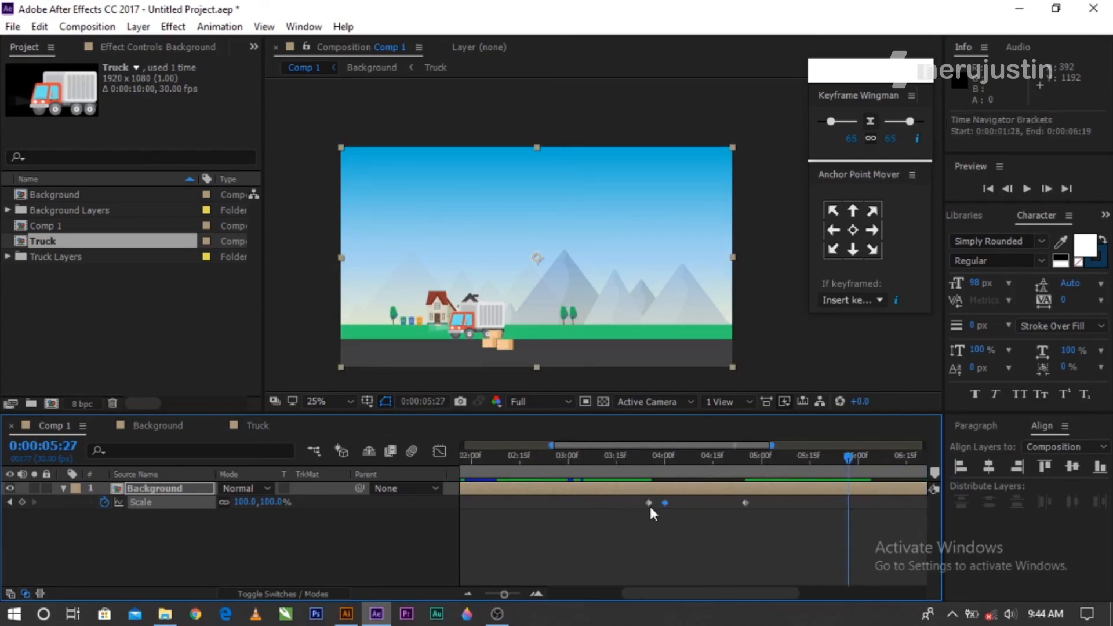
{"action": "left_click_drag", "start_coordinate": [650, 505], "coordinate": [607, 513]}
{"action": "scroll", "coordinate": [603, 489], "scroll_direction": "up", "scroll_amount": 2}
{"action": "left_click", "coordinate": [607, 468]}
{"action": "scroll", "coordinate": [587, 510], "scroll_direction": "down", "scroll_amount": 3}
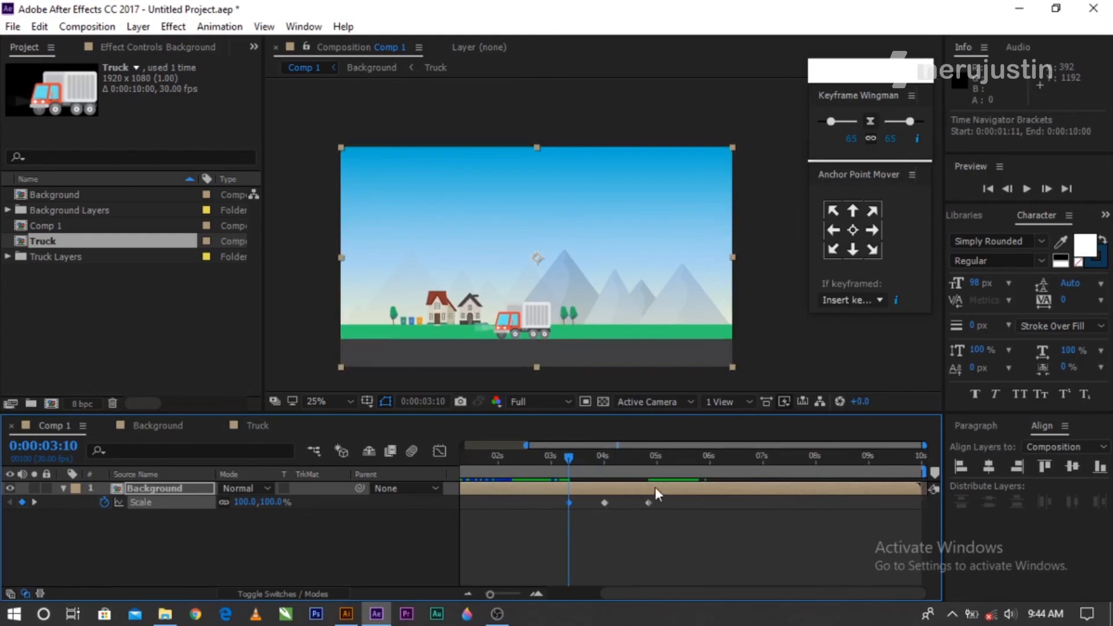
Move the last 100% Scale keyframe of the Background layer to 0:00:06:01.
{"action": "scroll", "coordinate": [655, 487], "scroll_direction": "up", "scroll_amount": 2}
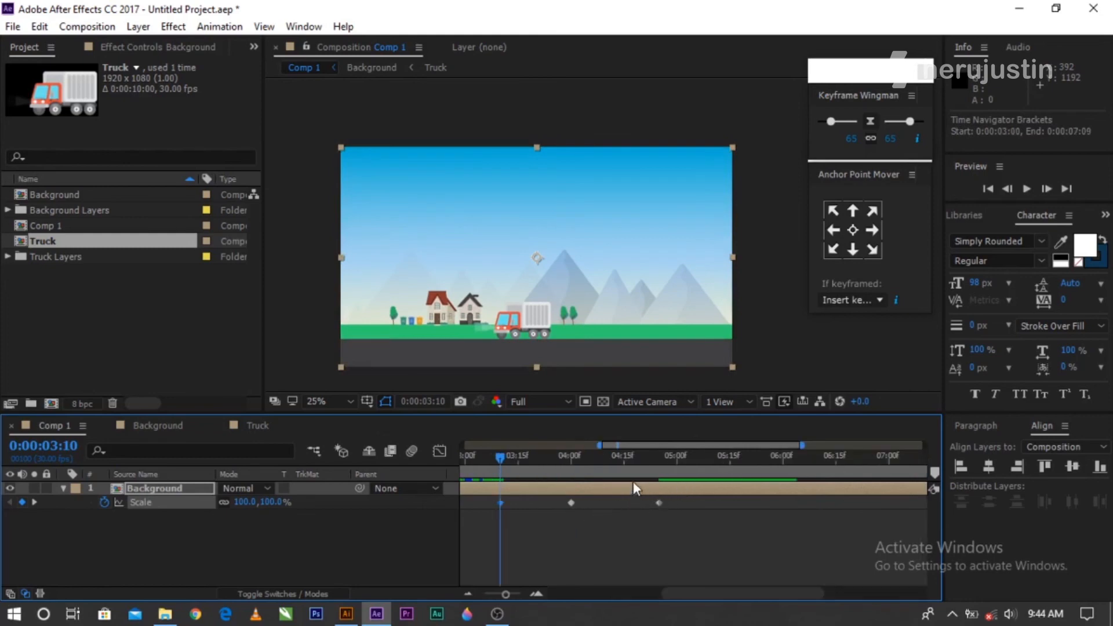
{"action": "left_click", "coordinate": [624, 464]}
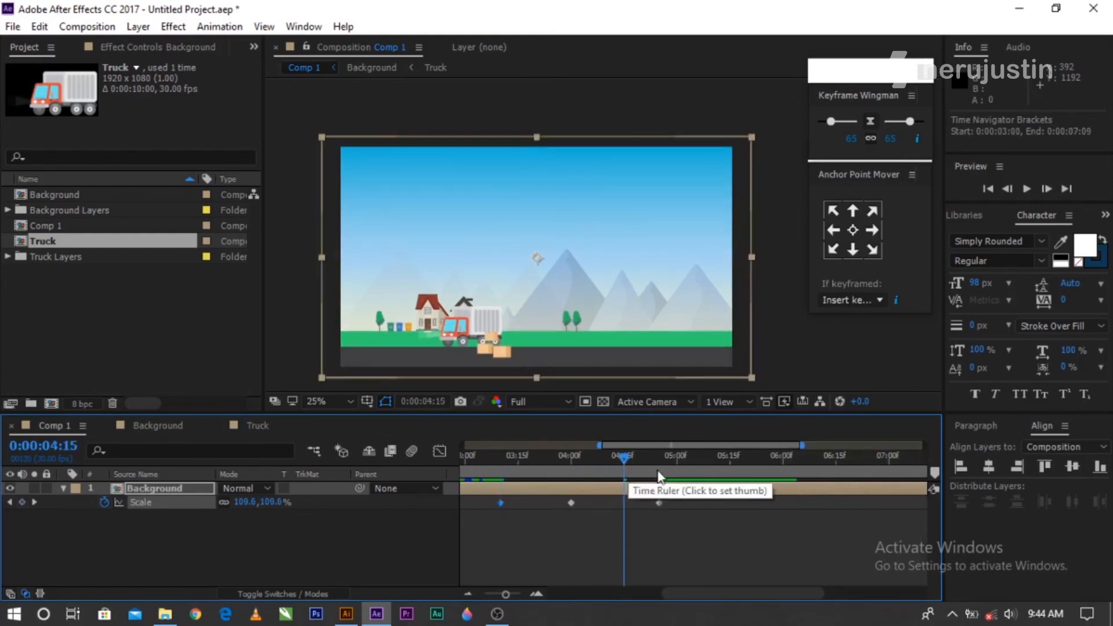
{"action": "scroll", "coordinate": [678, 469], "scroll_direction": "down", "scroll_amount": 2}
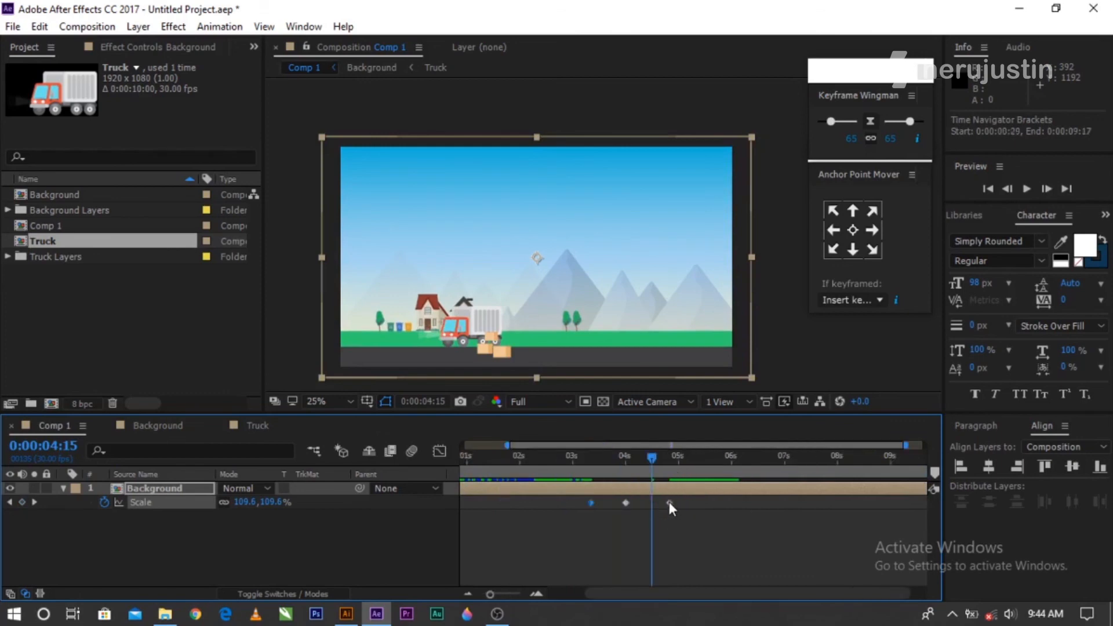
{"action": "left_click_drag", "start_coordinate": [669, 502], "coordinate": [732, 505]}
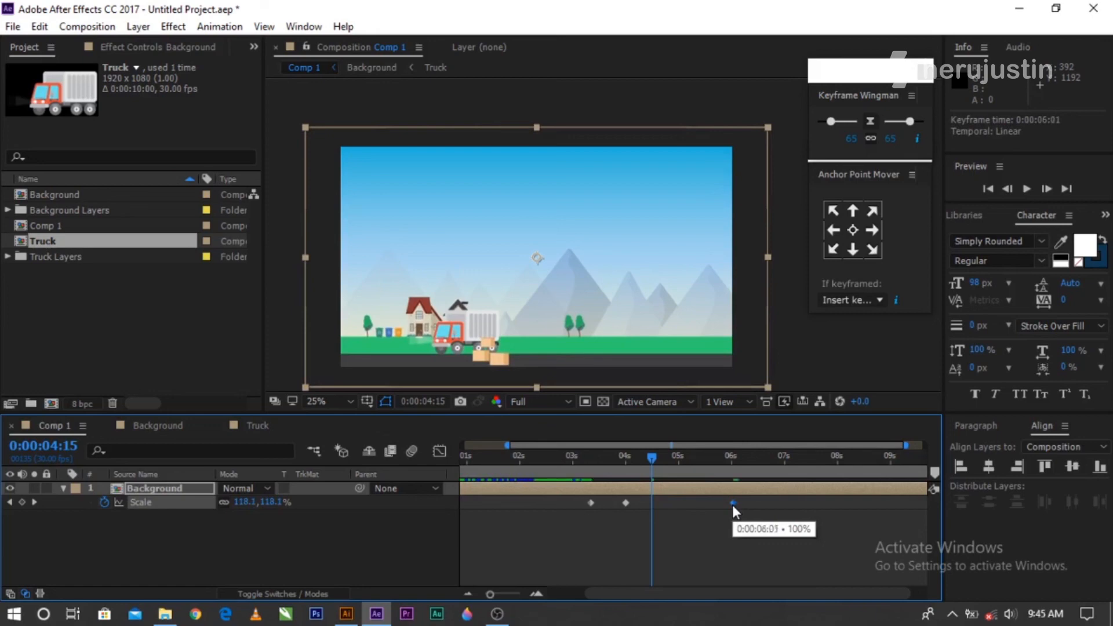
Copy the 124% Scale keyframe to 0:00:05:15 so the zoom holds before scaling back out.
{"action": "left_click", "coordinate": [677, 462]}
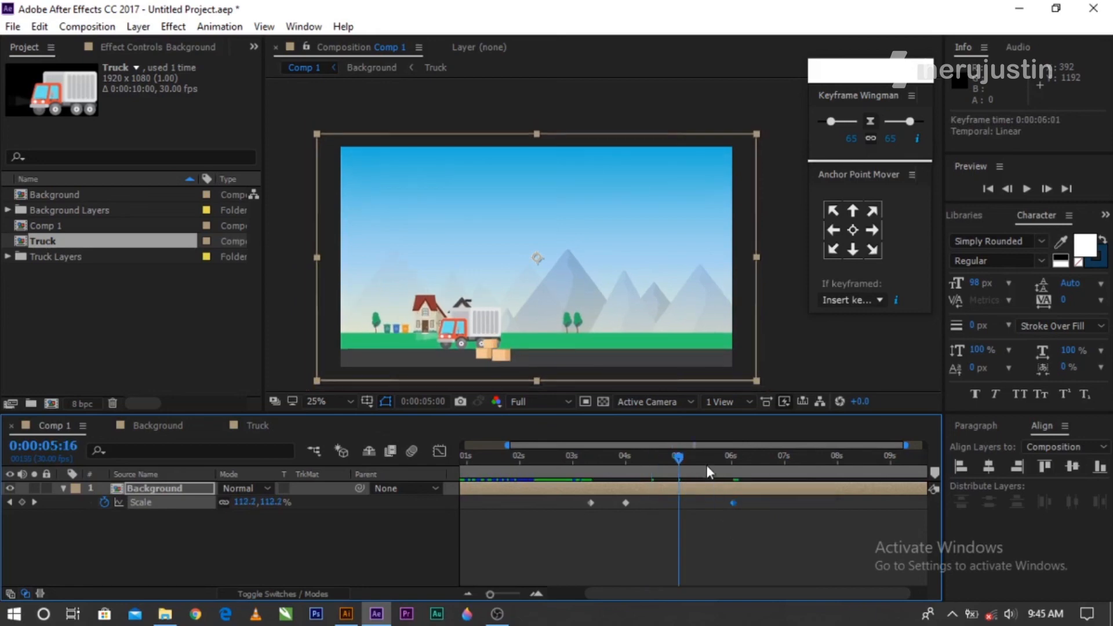
{"action": "left_click", "coordinate": [706, 464]}
{"action": "left_click", "coordinate": [703, 462]}
{"action": "left_click", "coordinate": [705, 463]}
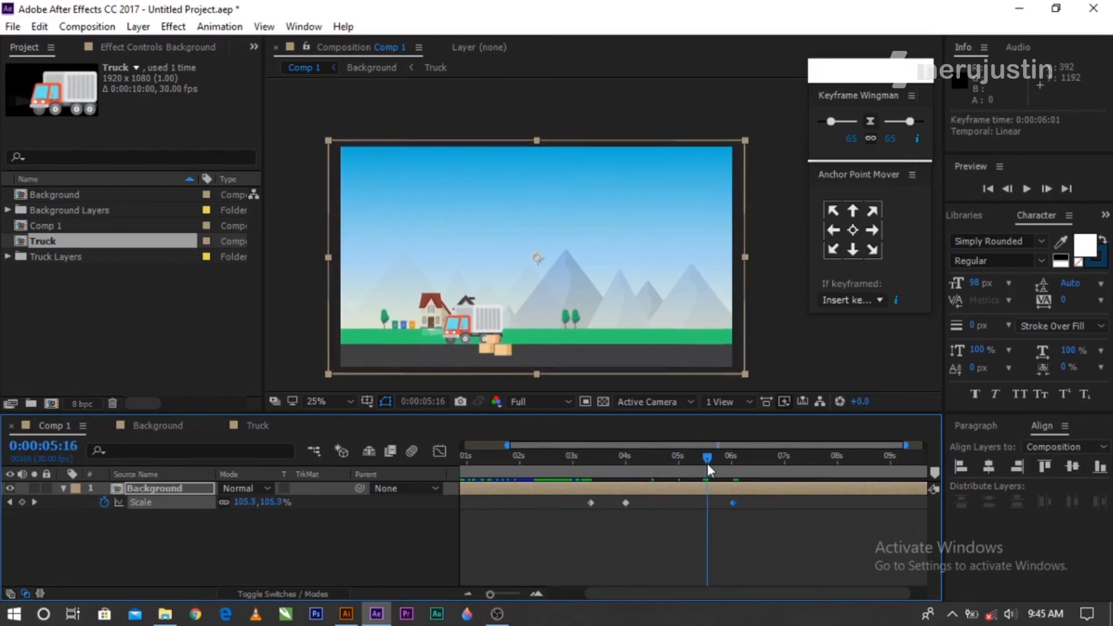
{"action": "left_click", "coordinate": [624, 502]}
{"action": "key", "text": "ctrl+v"}
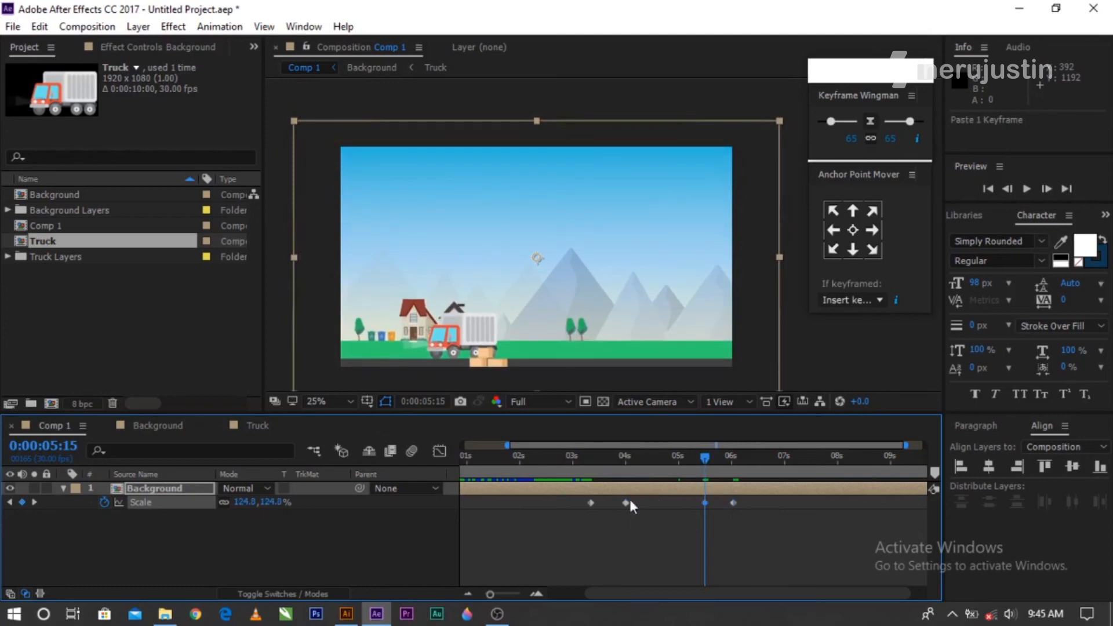
Ease all four Background Scale keyframes with Keyframe Wingman at 65 and preview the zoom from 0:00:03:08.
{"action": "left_click_drag", "start_coordinate": [568, 502], "coordinate": [639, 516]}
{"action": "left_click", "coordinate": [895, 122]}
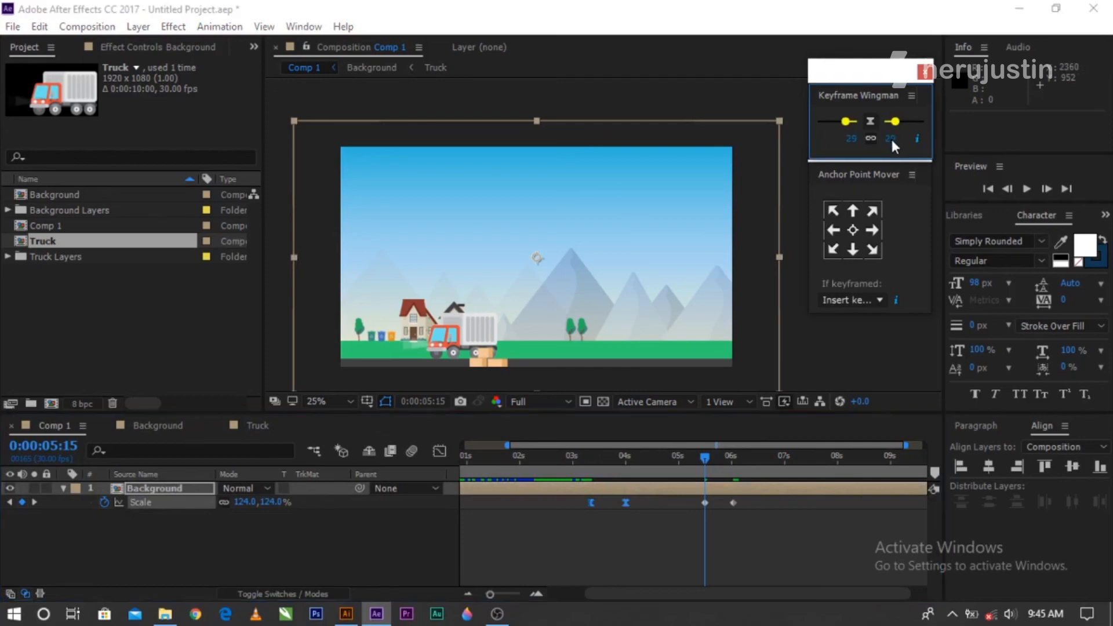
{"action": "type", "text": "65"}
{"action": "key", "text": "Return"}
{"action": "left_click_drag", "start_coordinate": [745, 494], "coordinate": [682, 520]}
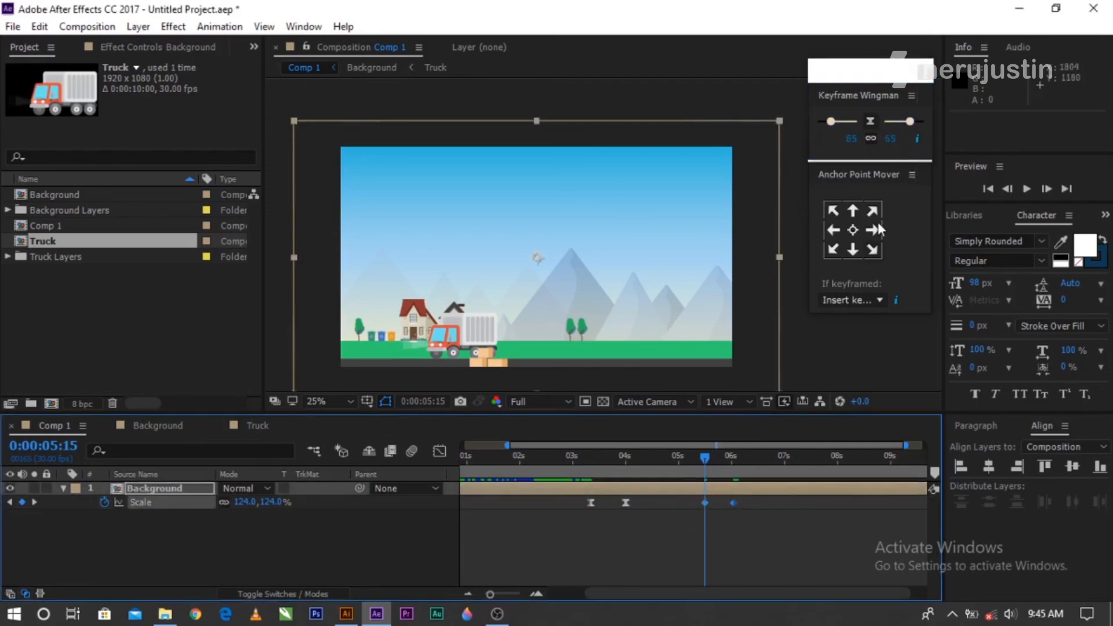
{"action": "left_click", "coordinate": [894, 123]}
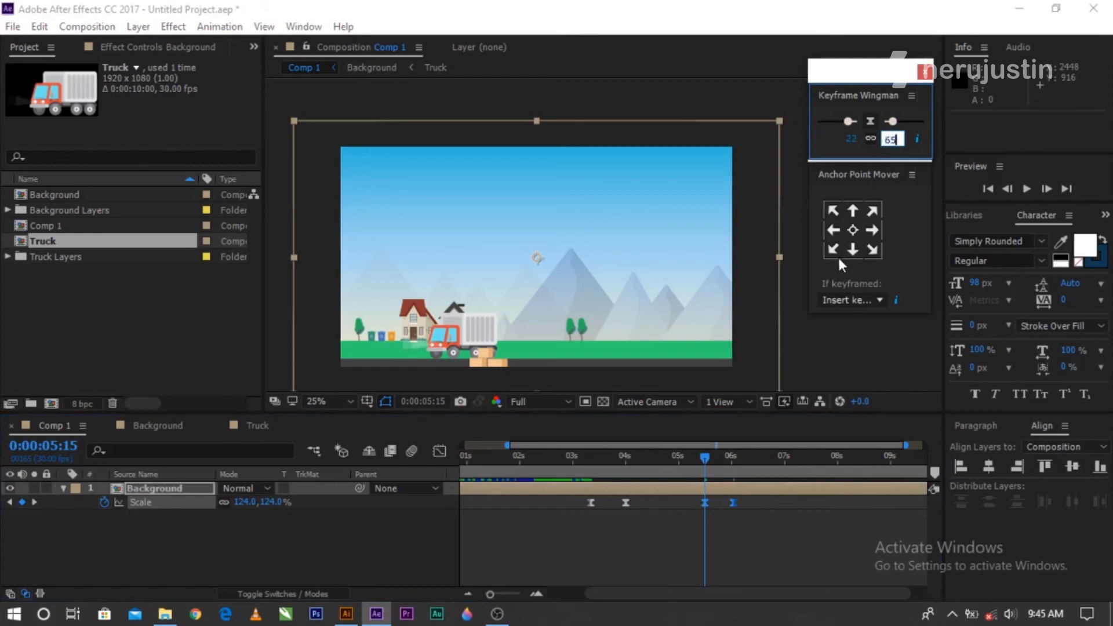
{"action": "key", "text": "Return"}
{"action": "left_click", "coordinate": [586, 461]}
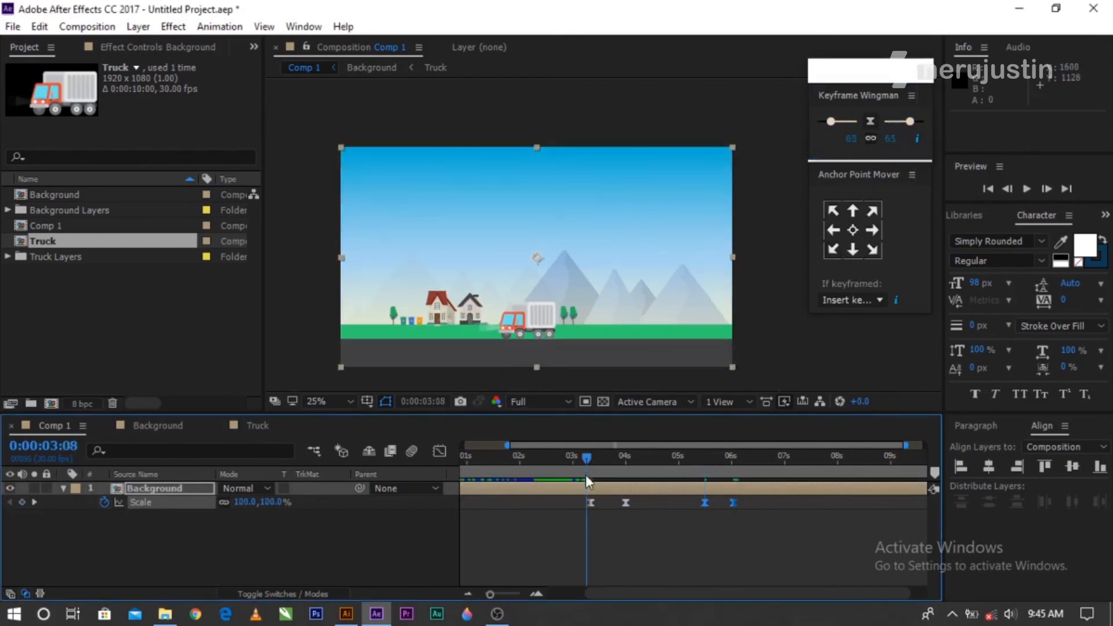
{"action": "key", "text": "space"}
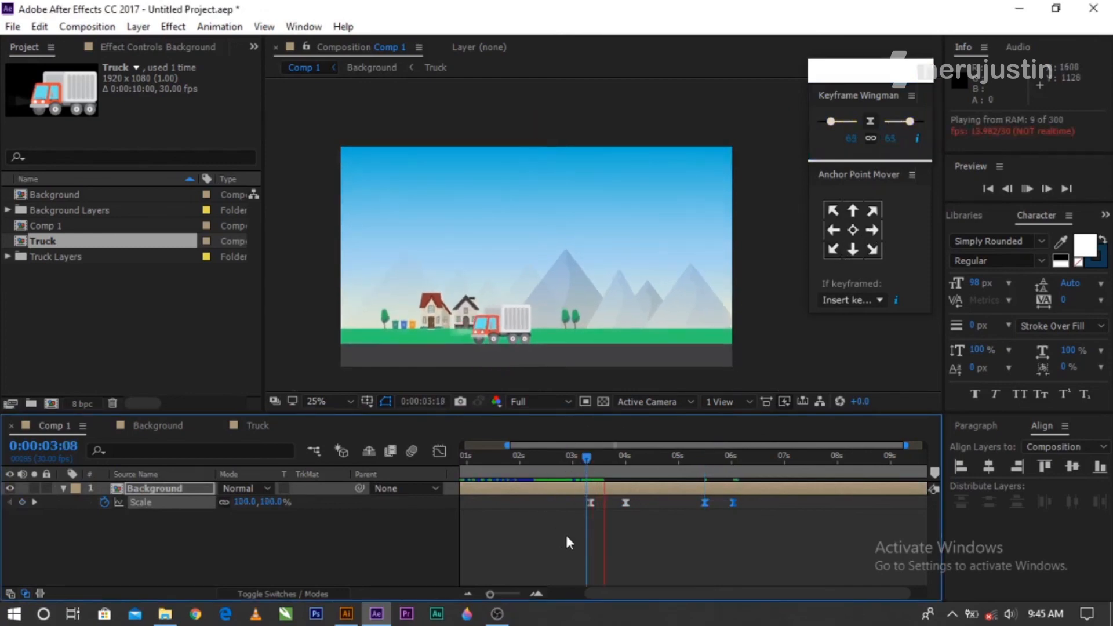